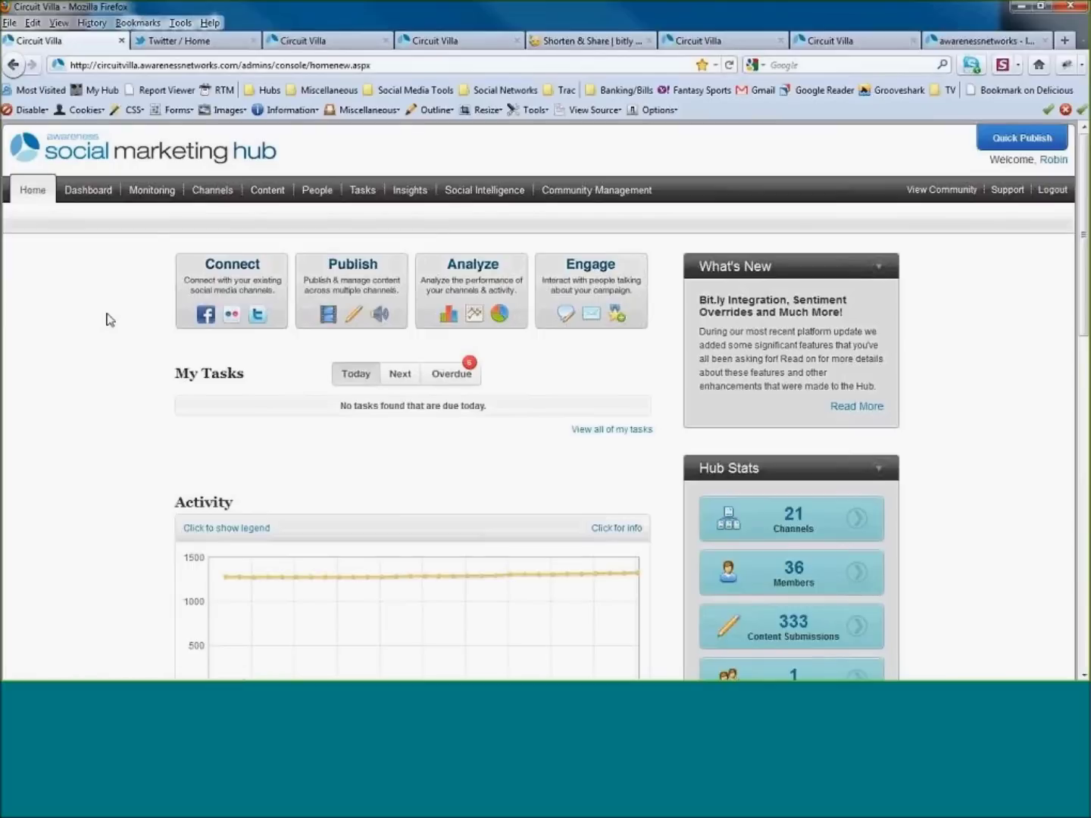
Open the Circuit Villa Twitter Channel for management and examine its import settings
left_click(216, 194)
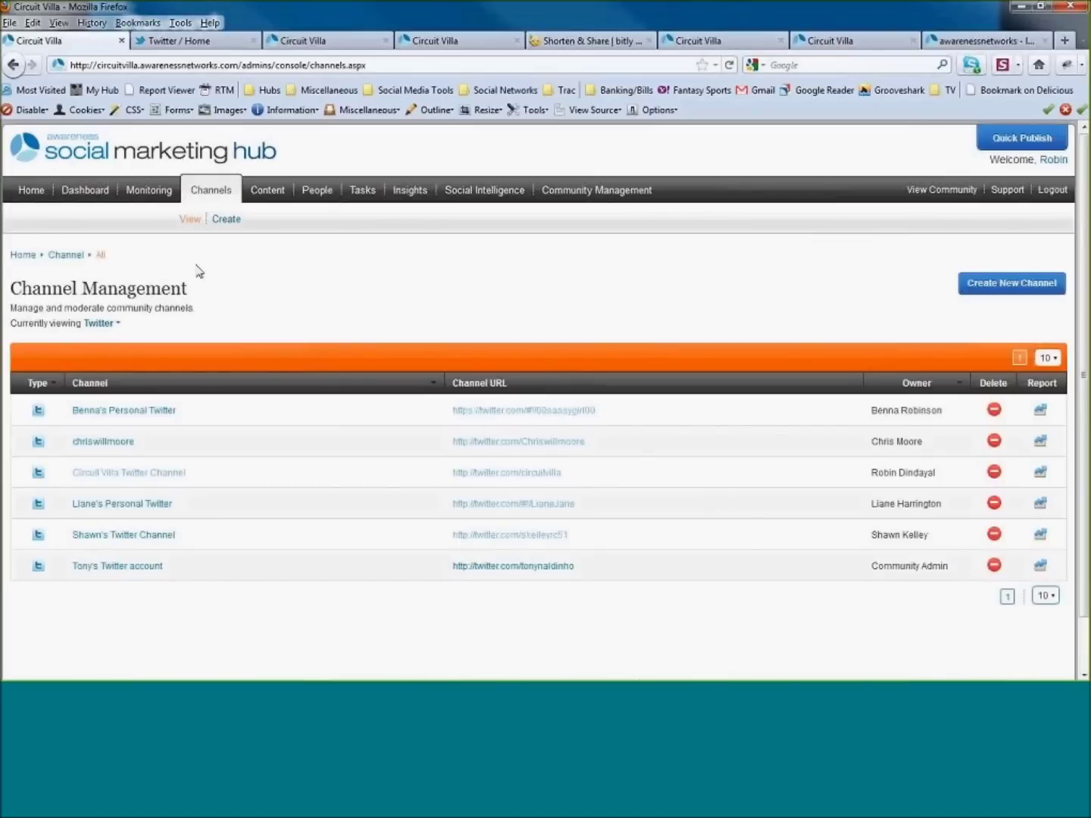
left_click(166, 476)
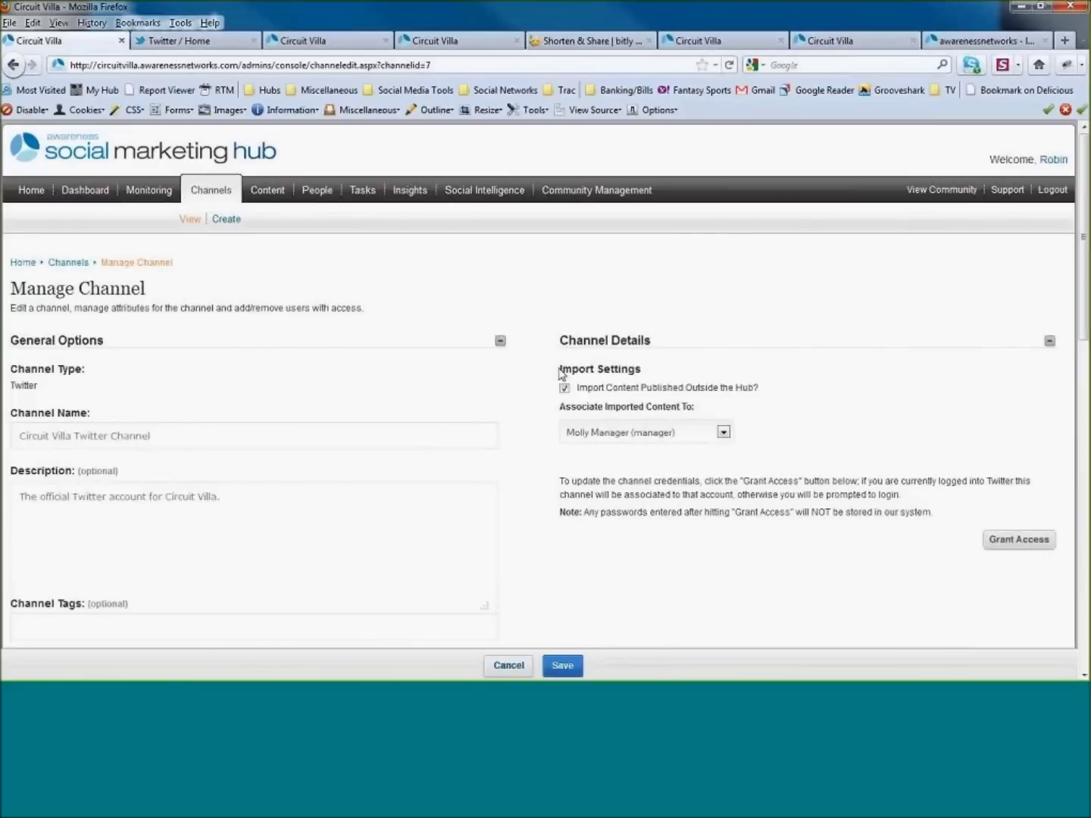
left_click_drag(561, 370, 567, 370)
left_click_drag(702, 395, 607, 387)
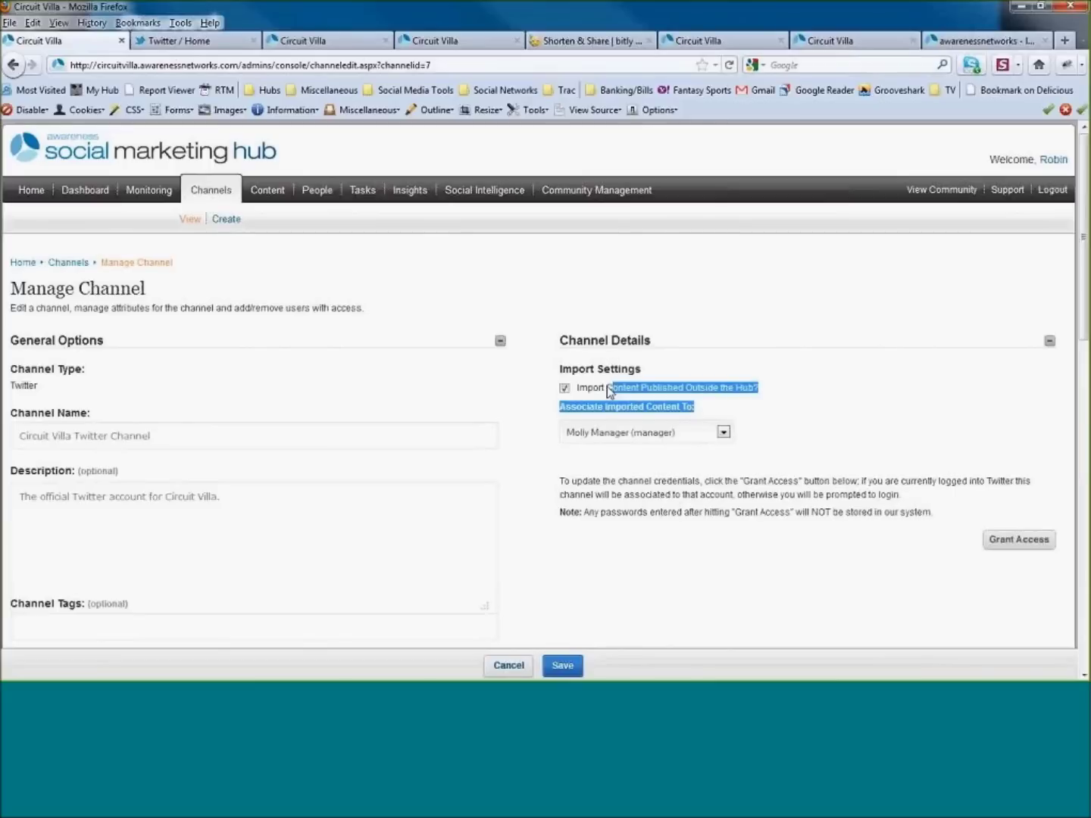
left_click(607, 386)
Turn importing of content published outside the Hub off and back on, and view the users imported content can be associated to
left_click(565, 388)
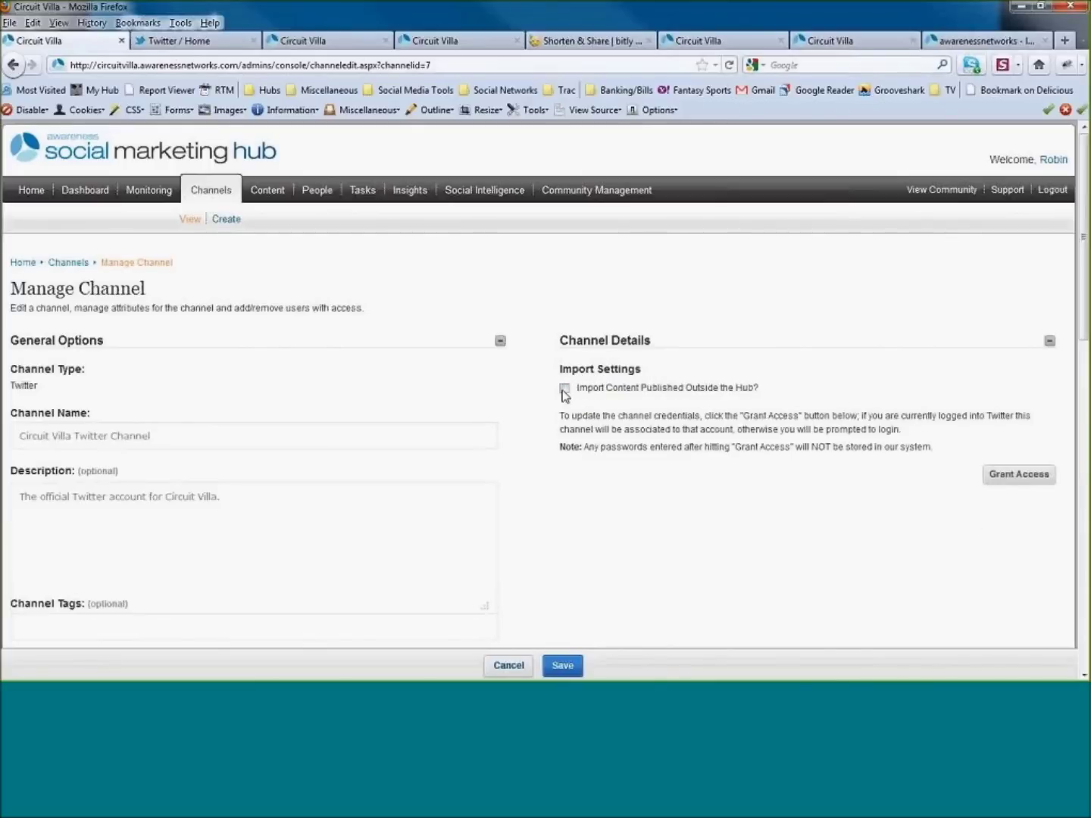
left_click(564, 389)
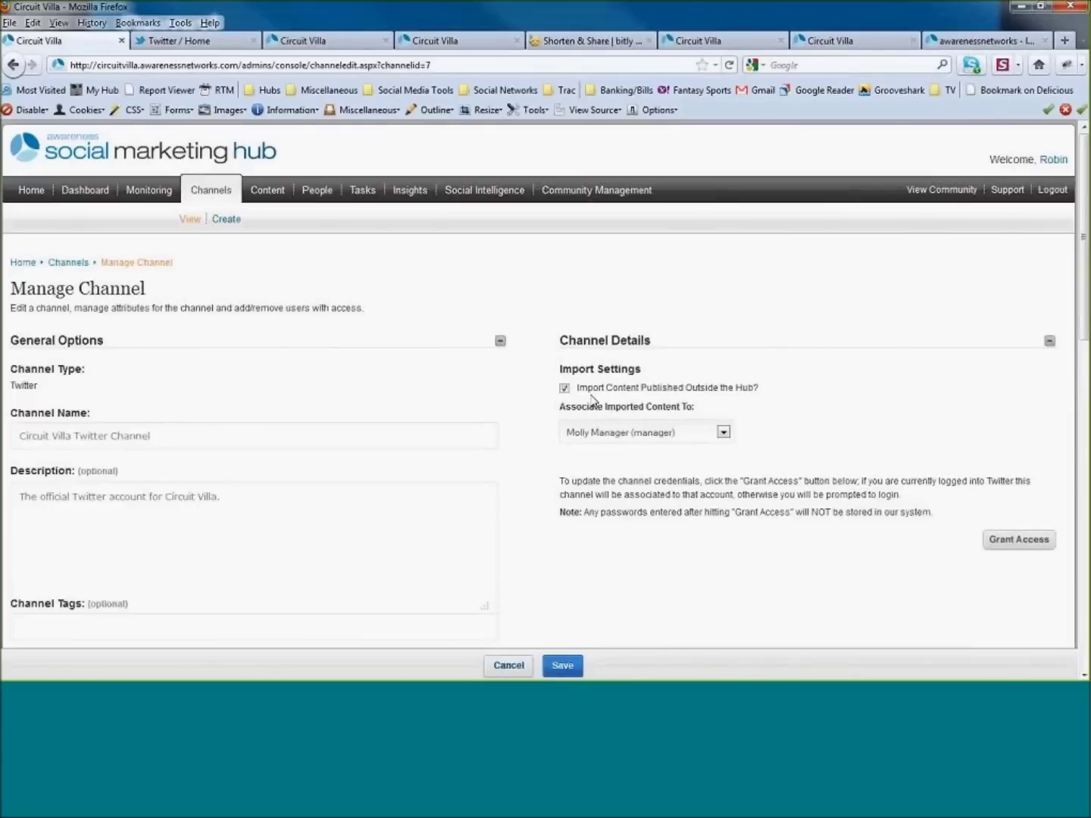
left_click(656, 438)
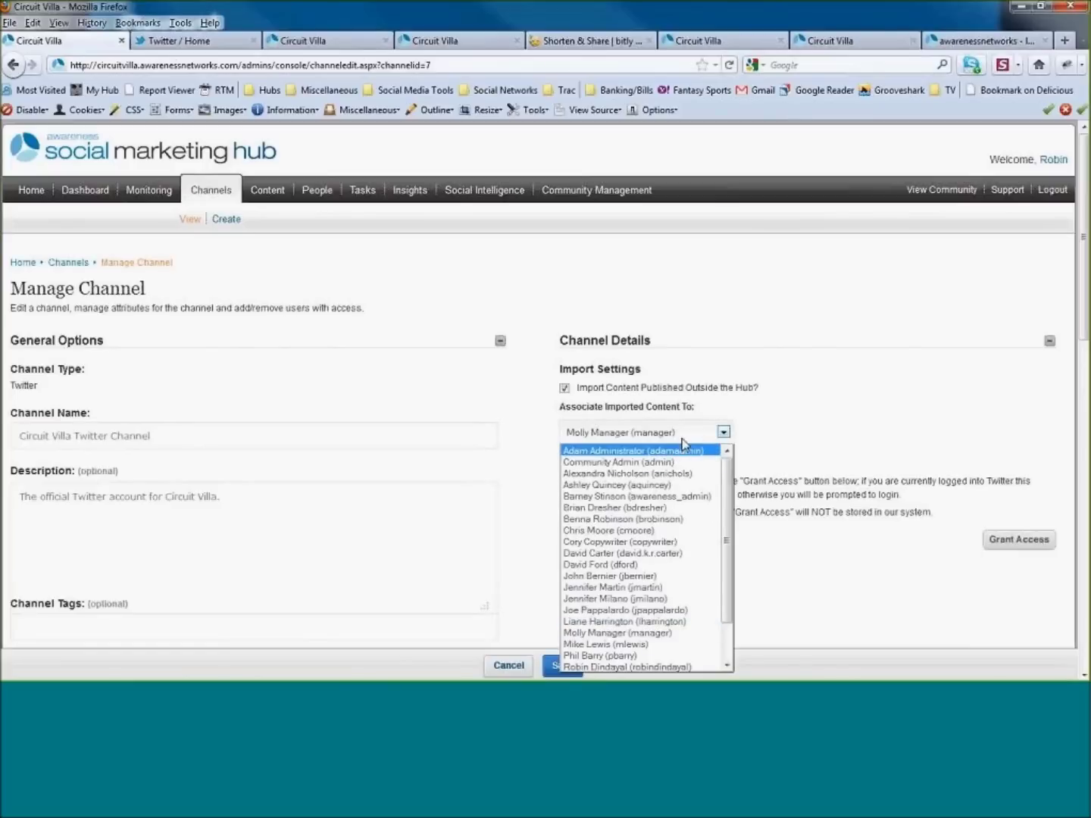
left_click(757, 424)
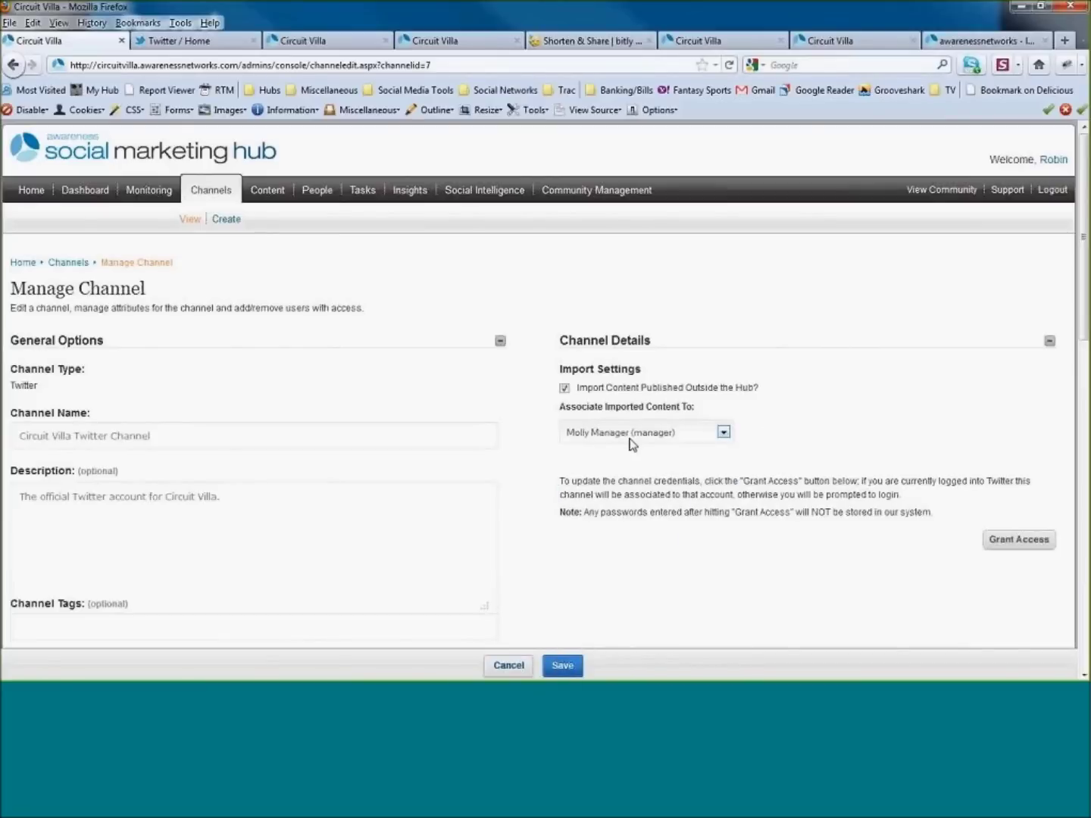
Switch to Twitter and post the tweet "Will you buy the iPhone 5?" from the circuitvilla account
left_click(194, 36)
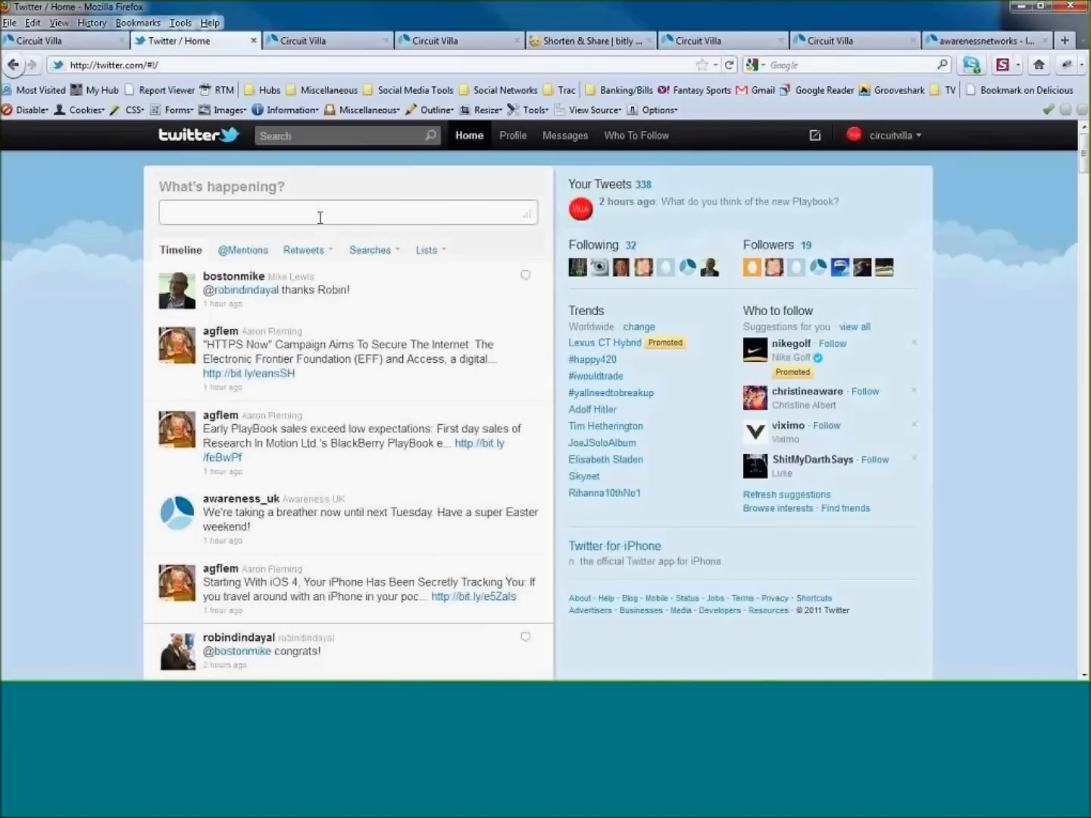
left_click(320, 218)
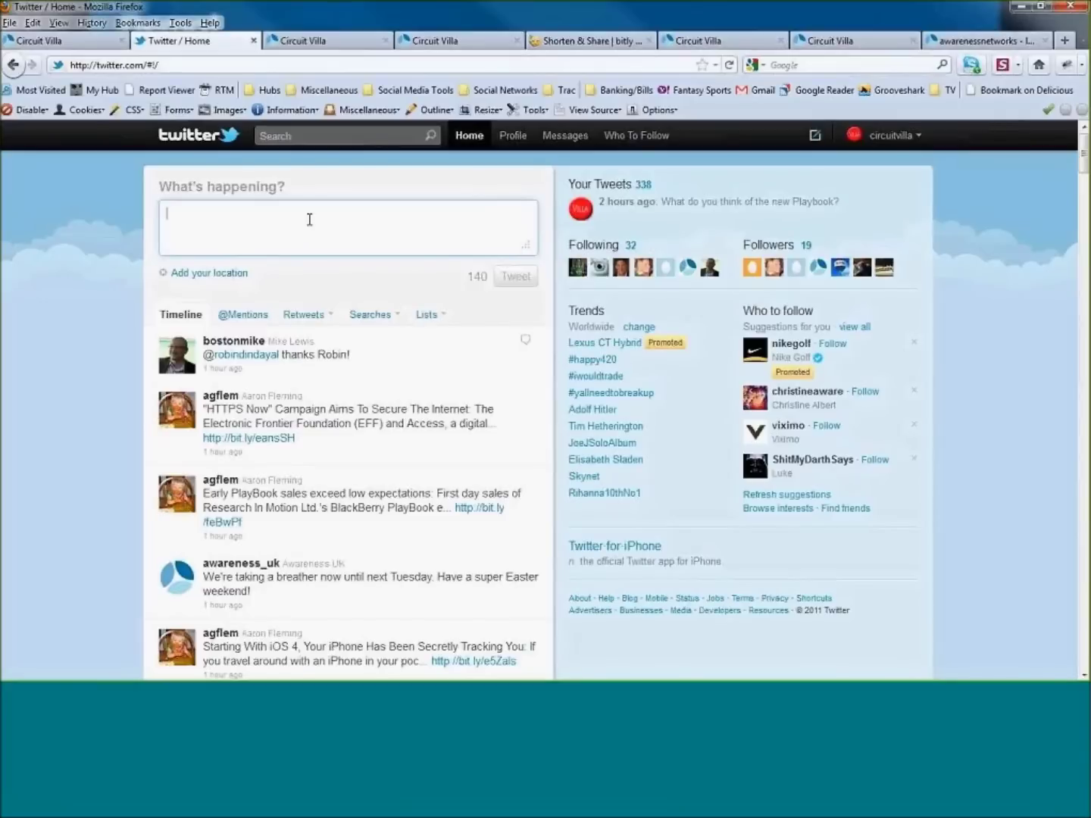
type("Ha")
key("BackSpace")
key("BackSpace")
type("Will you buy ")
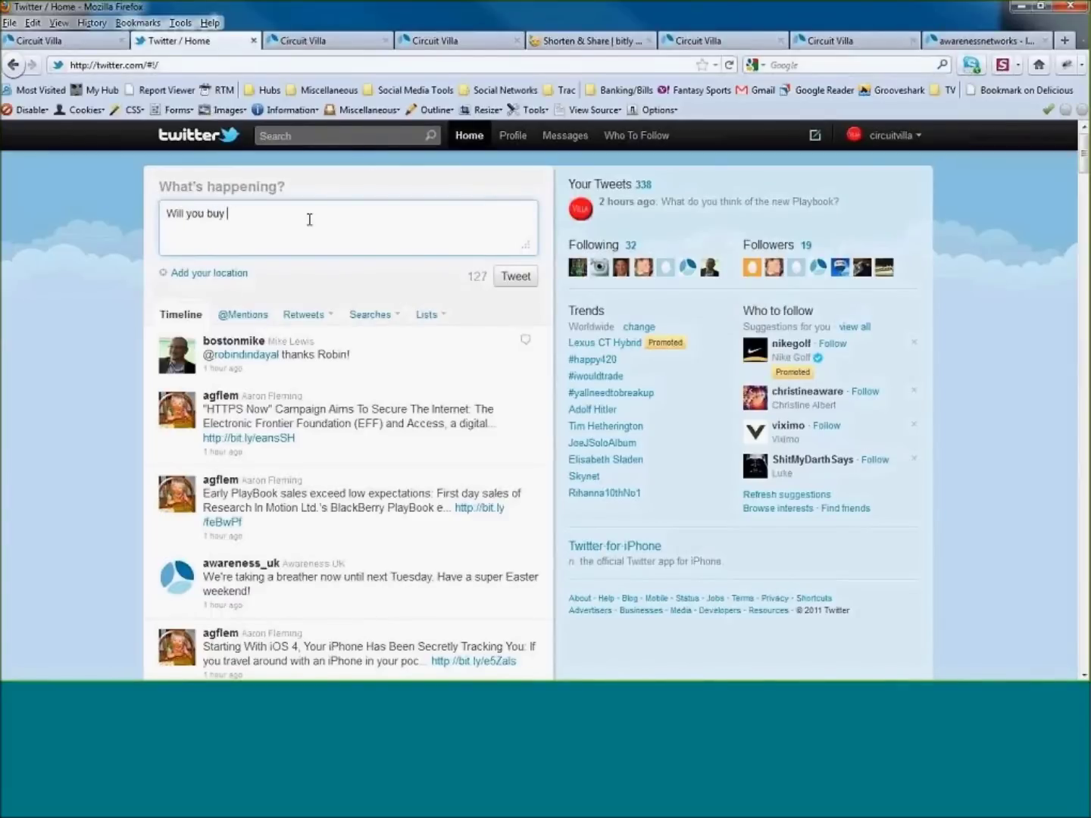
type("the iPhone 5?")
left_click(517, 277)
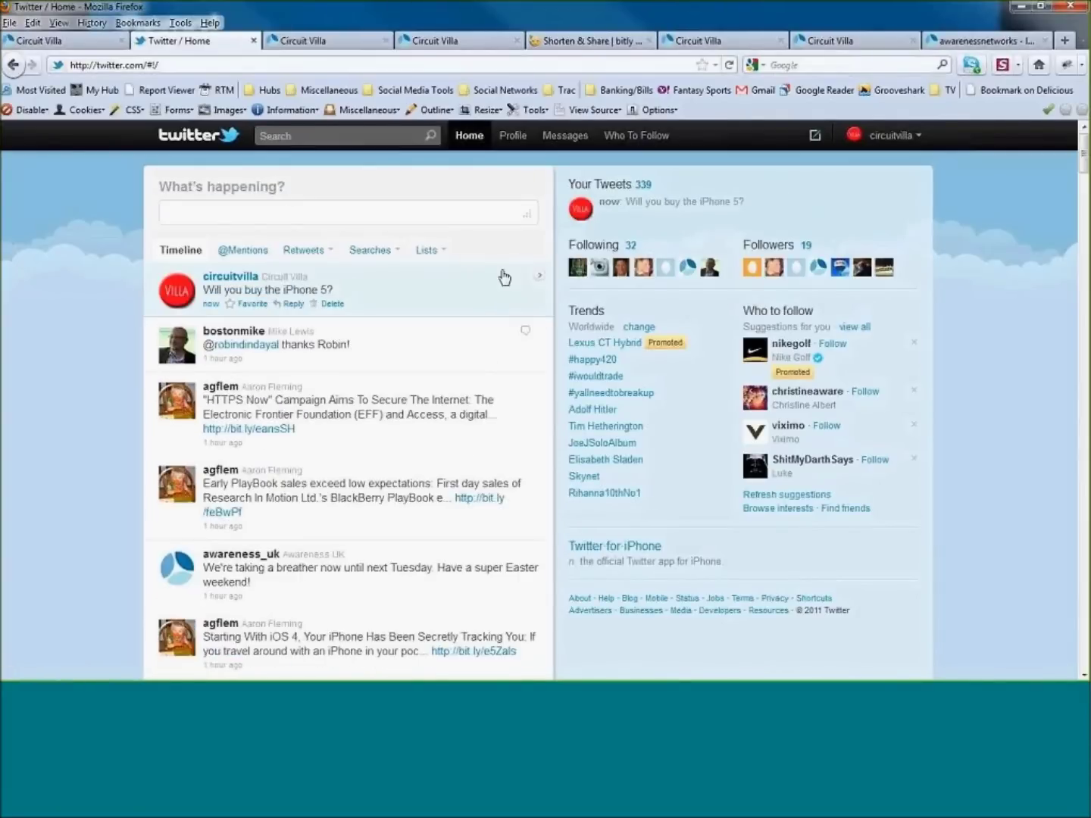
Return to the Social Marketing Hub, view the content list, and maximize the social dashboard
left_click(319, 44)
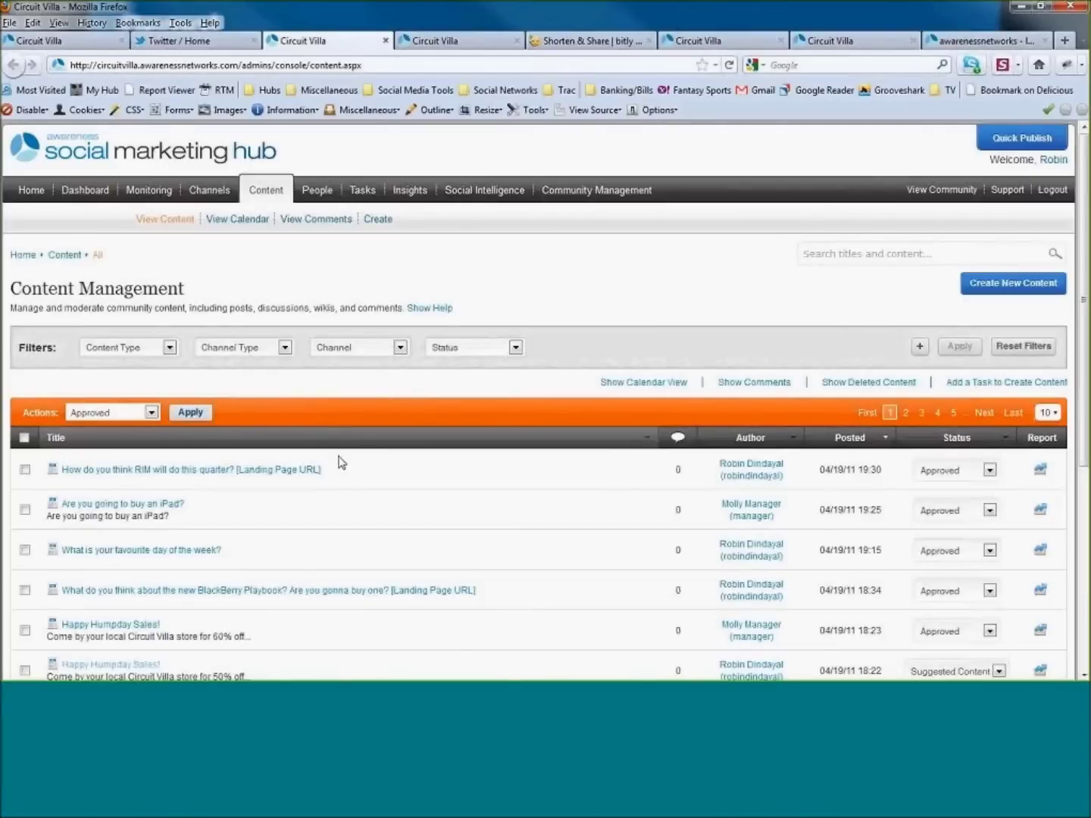
left_click(447, 45)
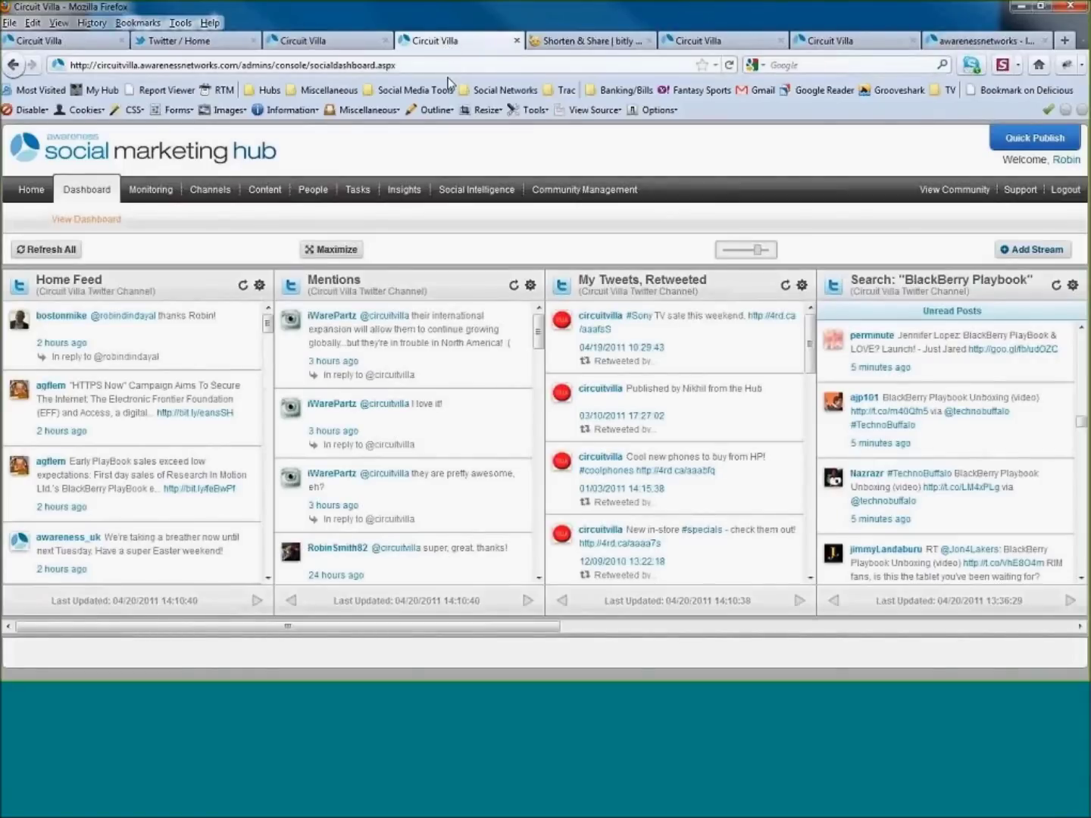
left_click(344, 256)
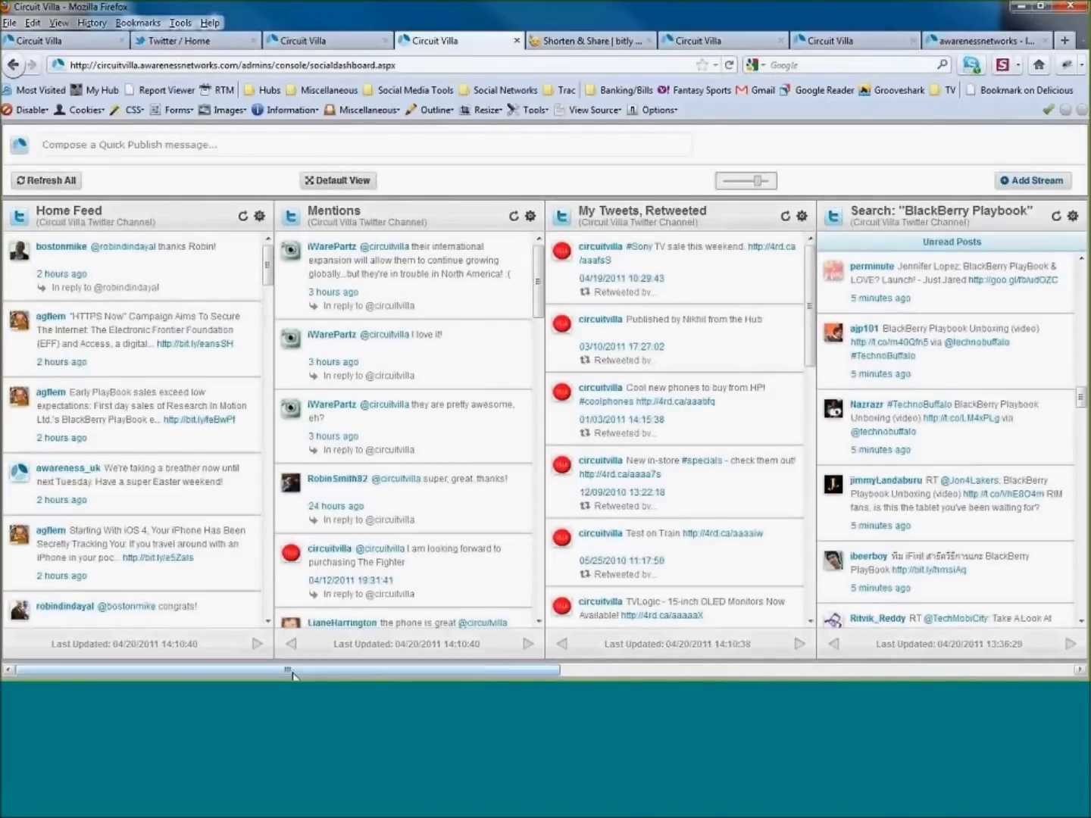
Add DJFM Toronto as a contact from its post in the Facebook "BlackBerry Playbook" search stream
left_click_drag(293, 674, 369, 670)
left_click_drag(737, 663, 898, 657)
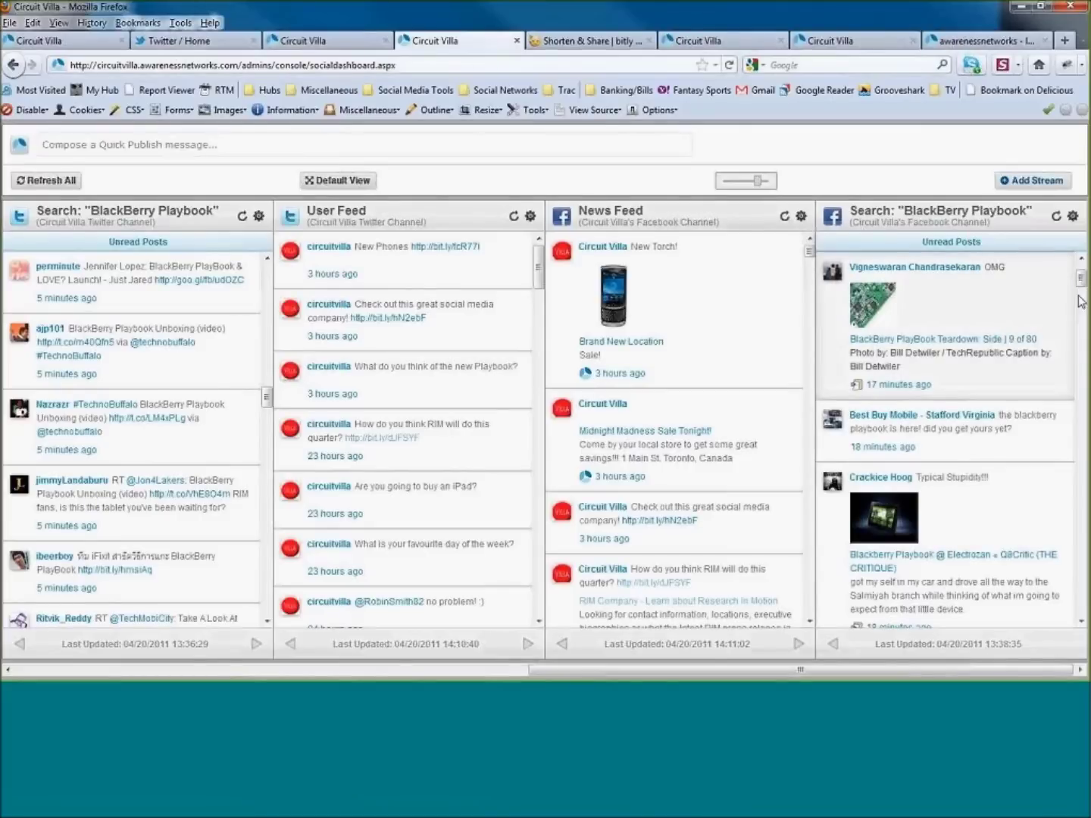
left_click_drag(1081, 293, 1083, 256)
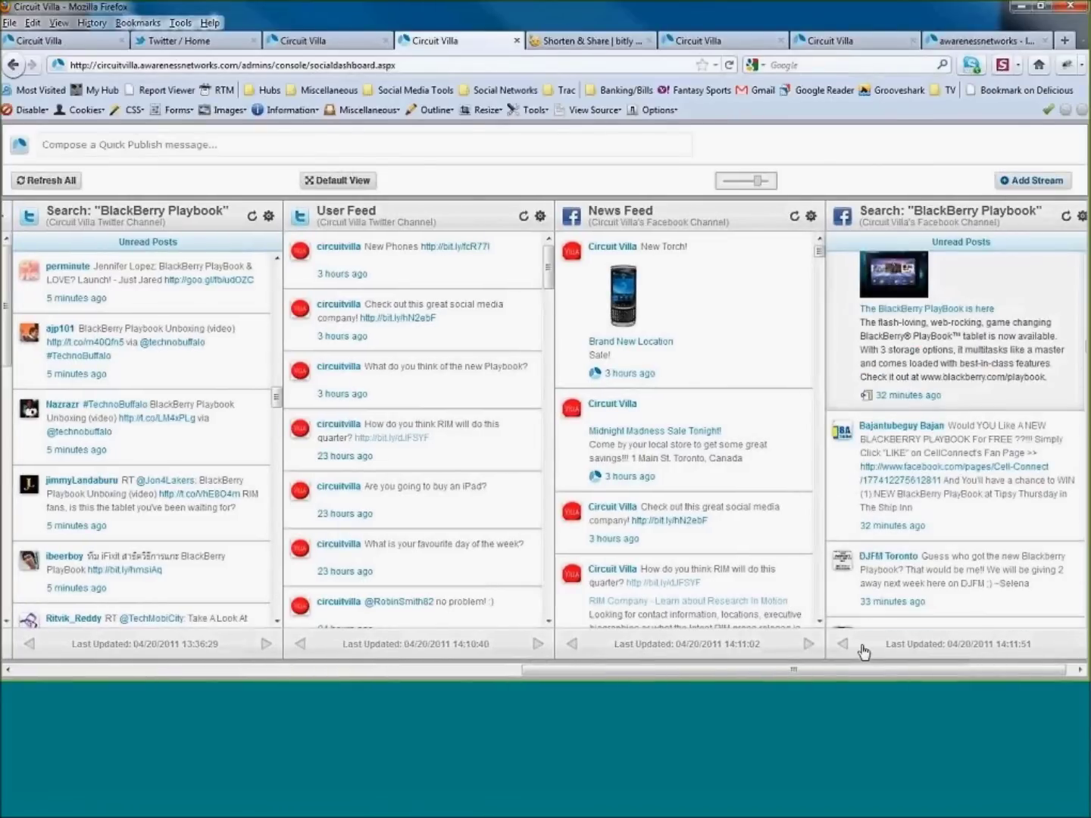
left_click_drag(996, 675, 1011, 676)
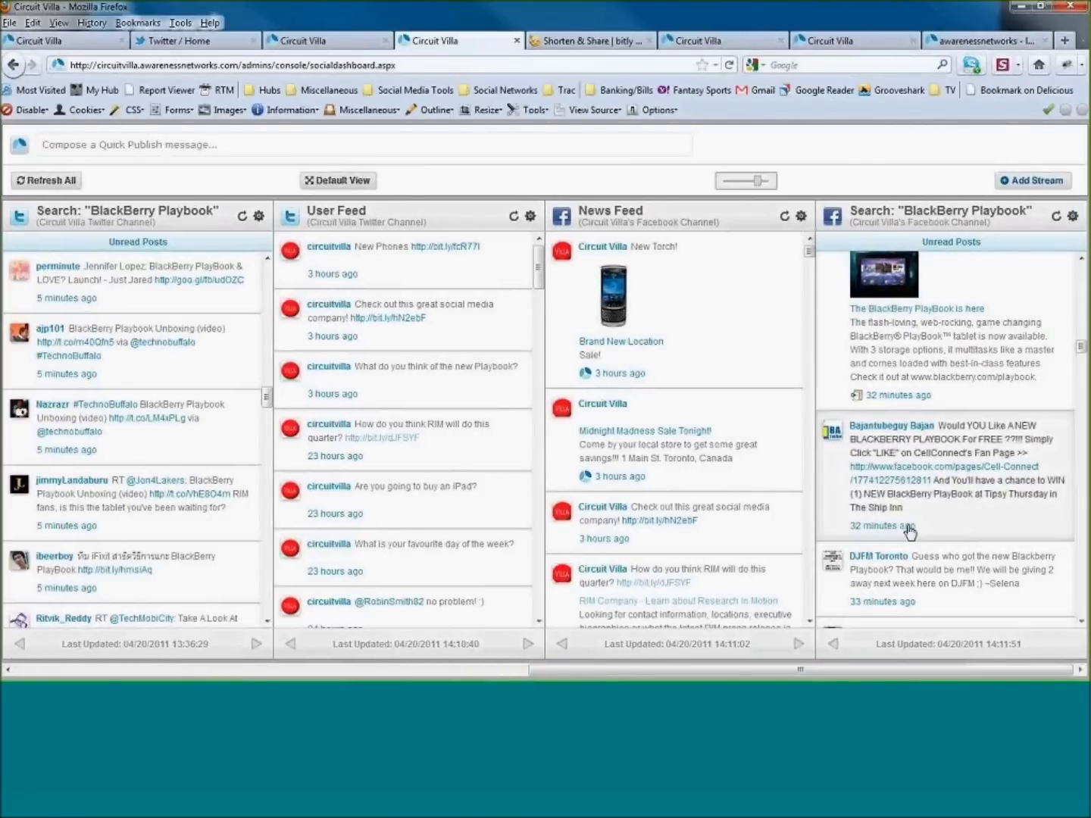
left_click(898, 561)
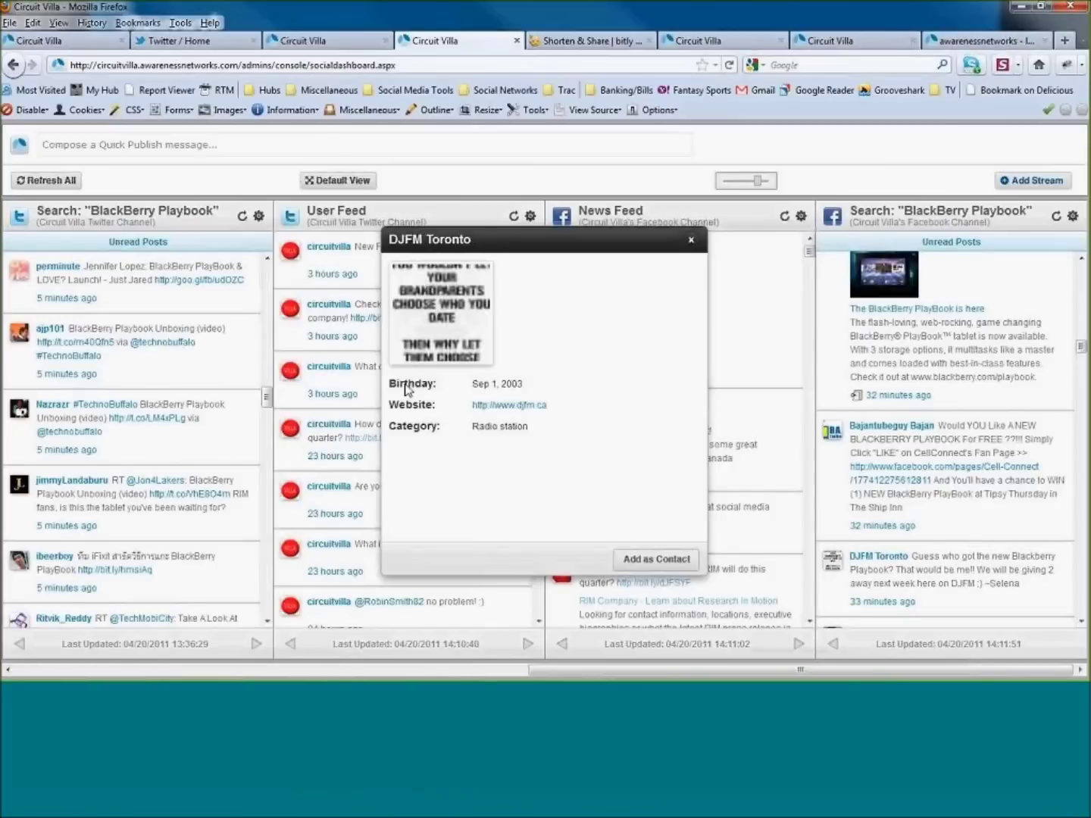
left_click(667, 568)
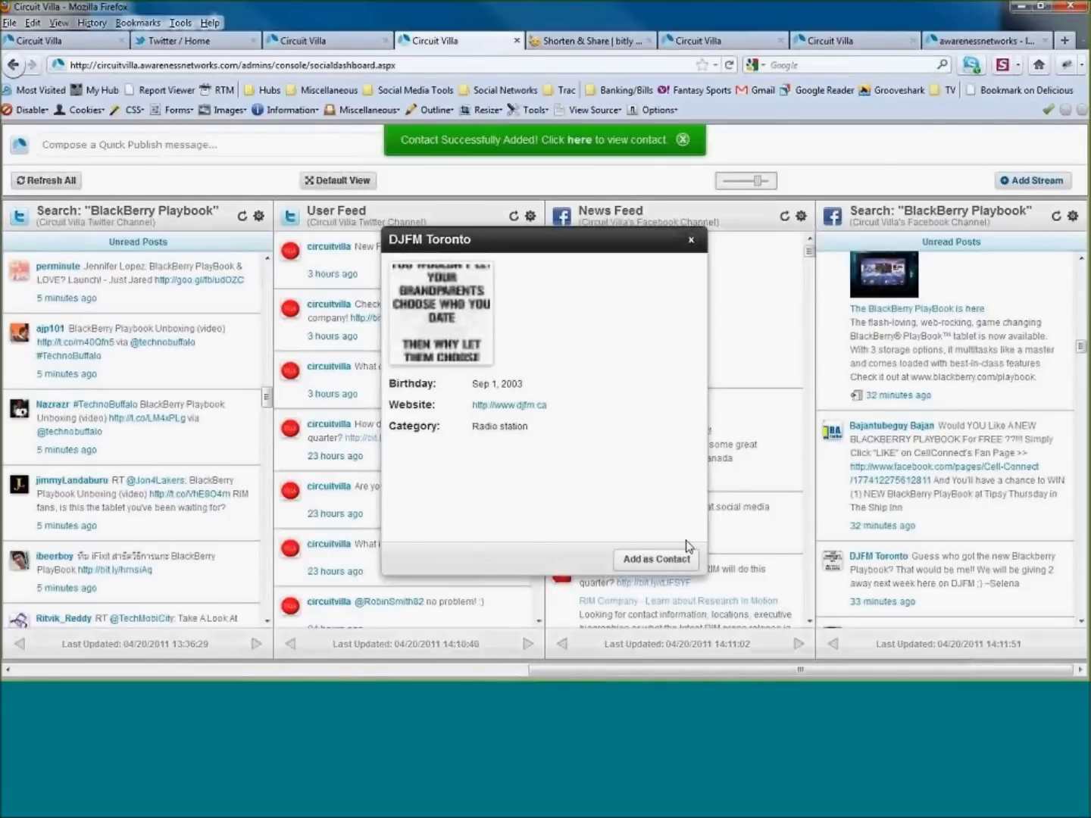
Examine the details collected for the newly added DJFM Toronto contact, and close its record and profile card
left_click(579, 140)
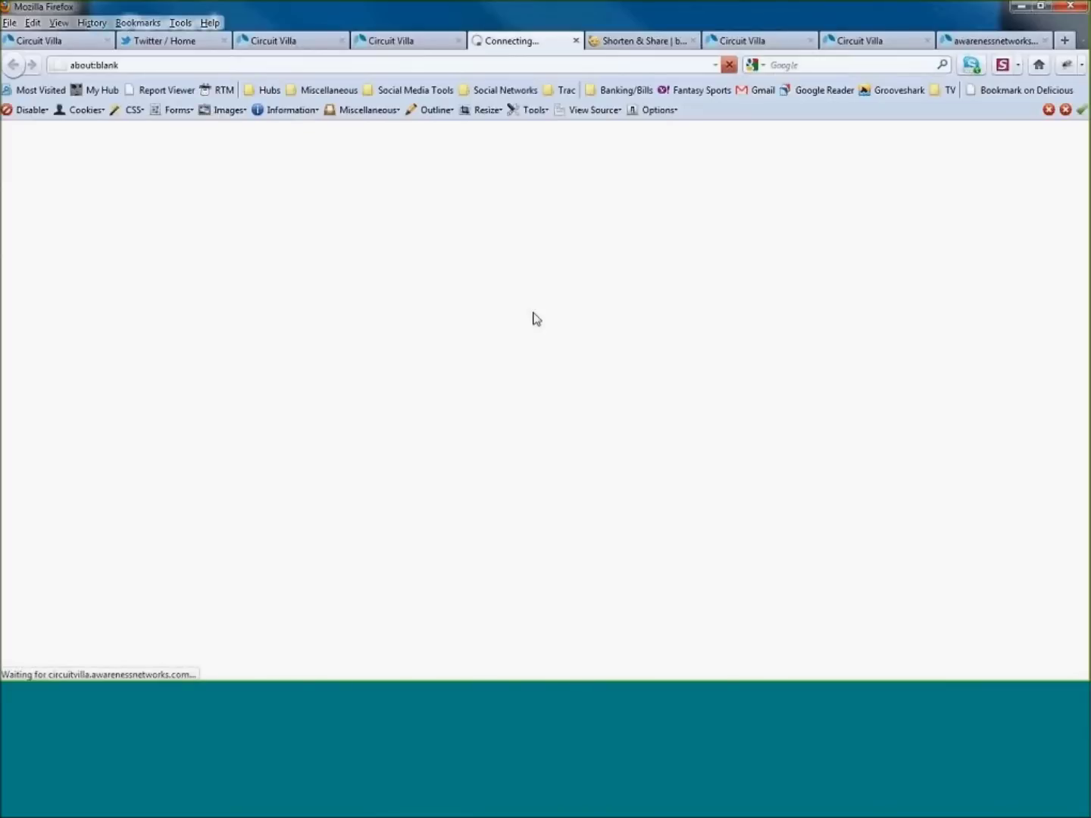
scroll(493, 357, "down", 10)
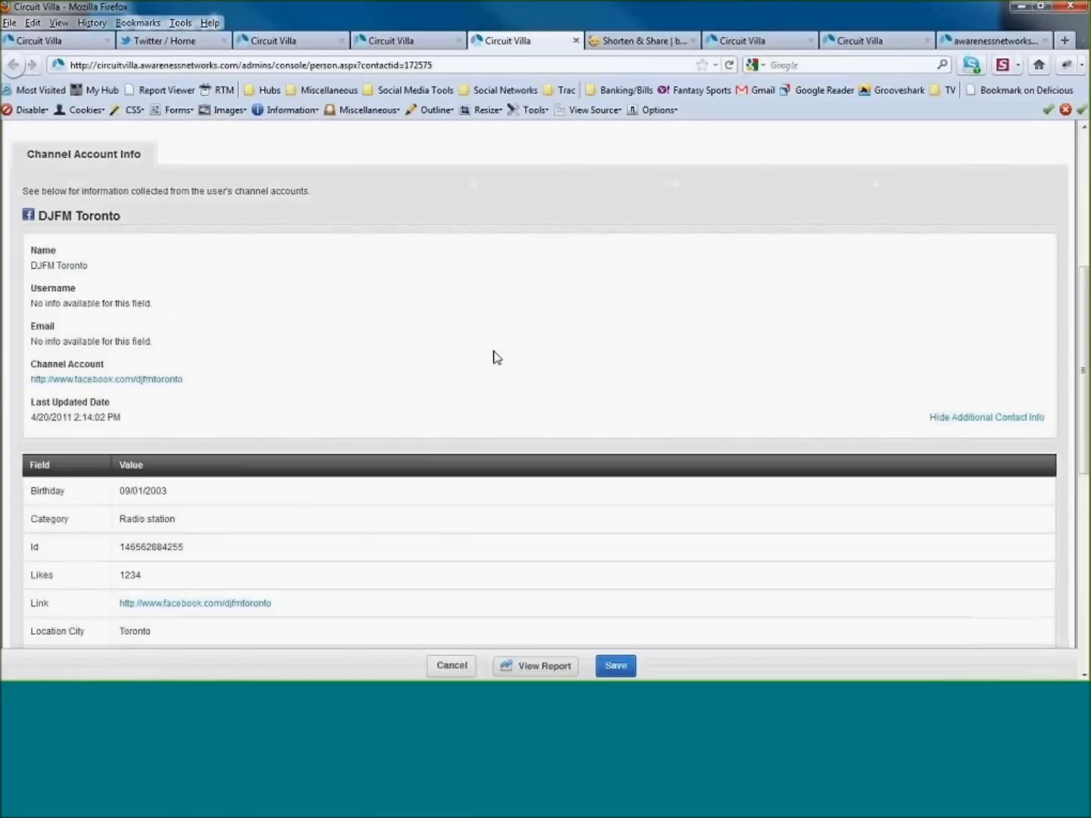
scroll(388, 422, "down", 5)
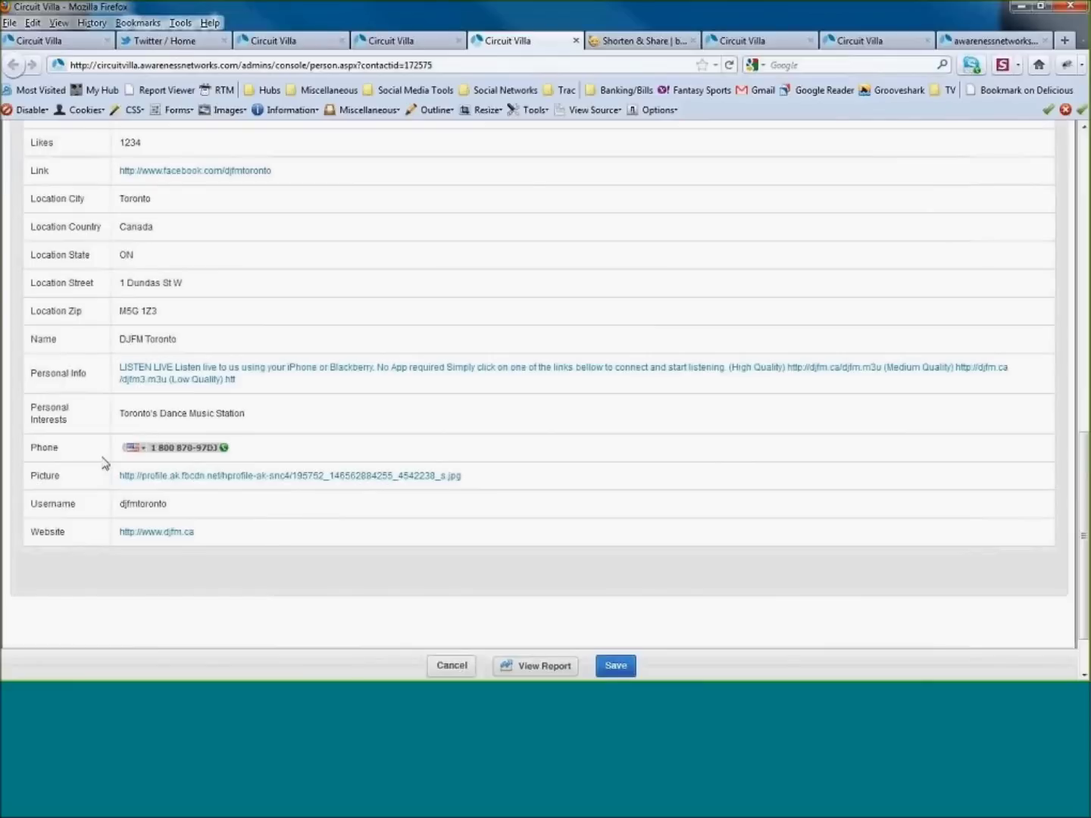
scroll(65, 365, "up", 1)
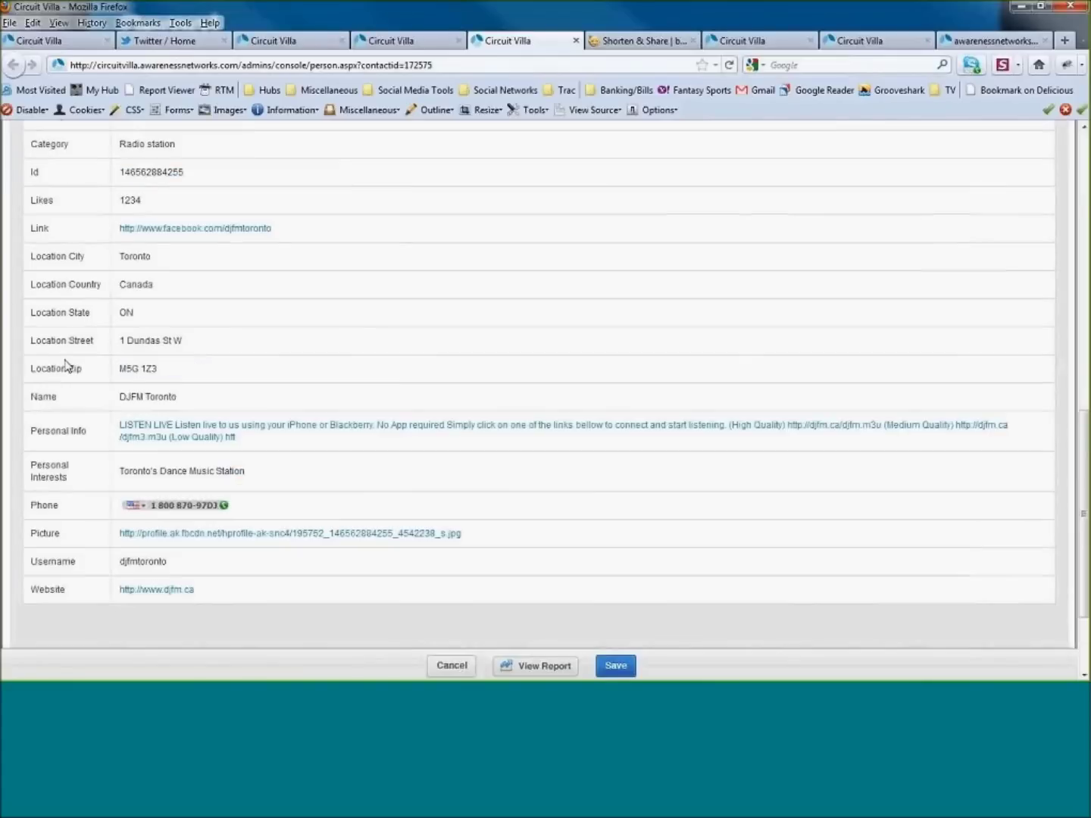
scroll(67, 365, "up", 1)
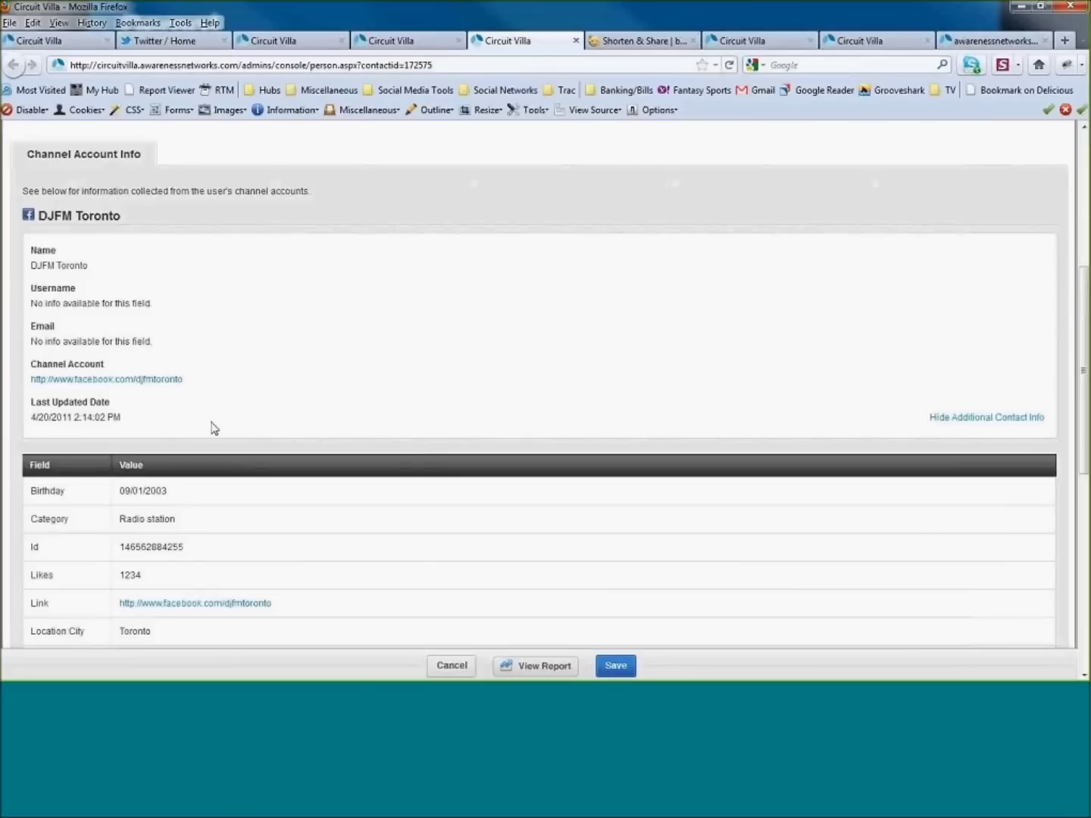
scroll(214, 428, "up", 5)
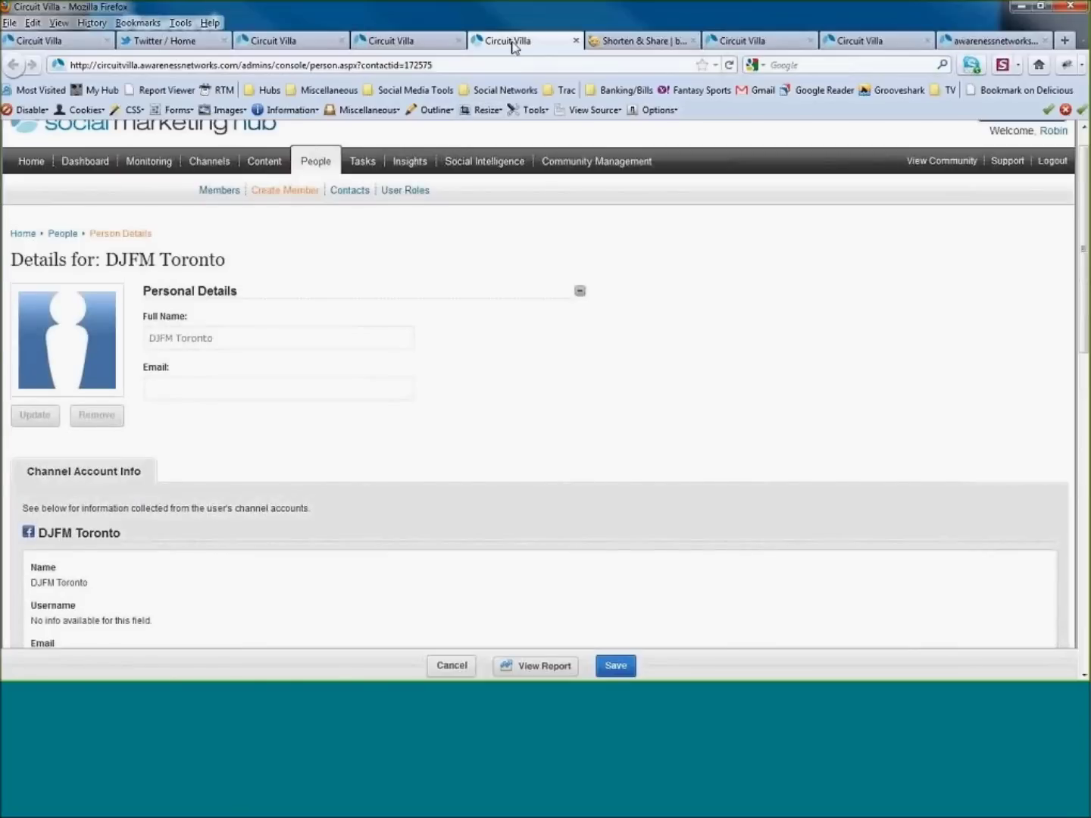
left_click(576, 41)
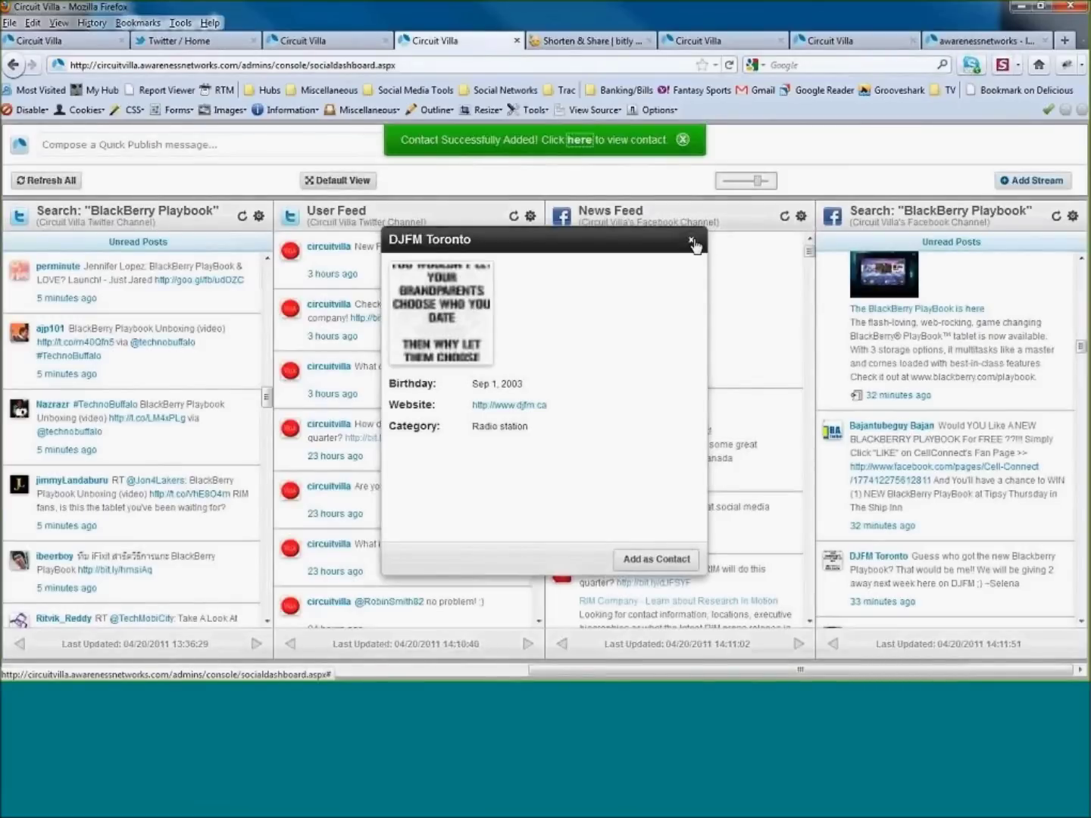
left_click(691, 242)
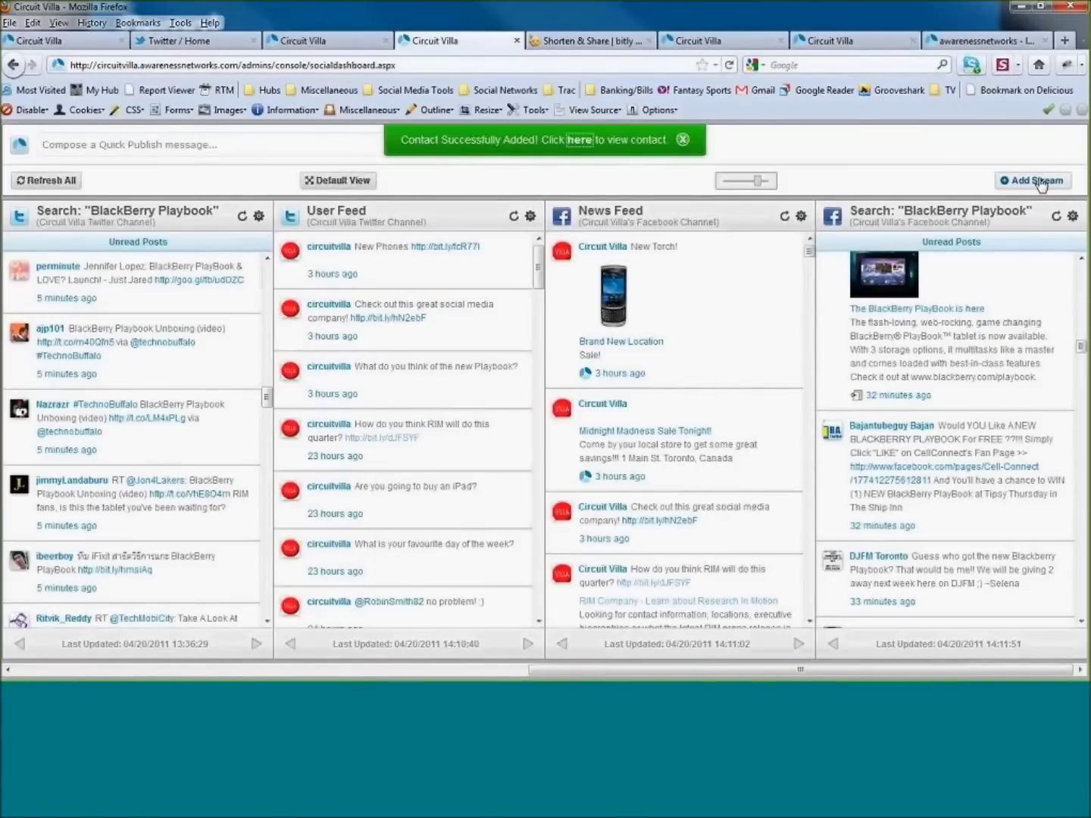
Preview a New Search stream for Circuit Villa's Facebook Channel, and close the setup without adding it
left_click(1038, 182)
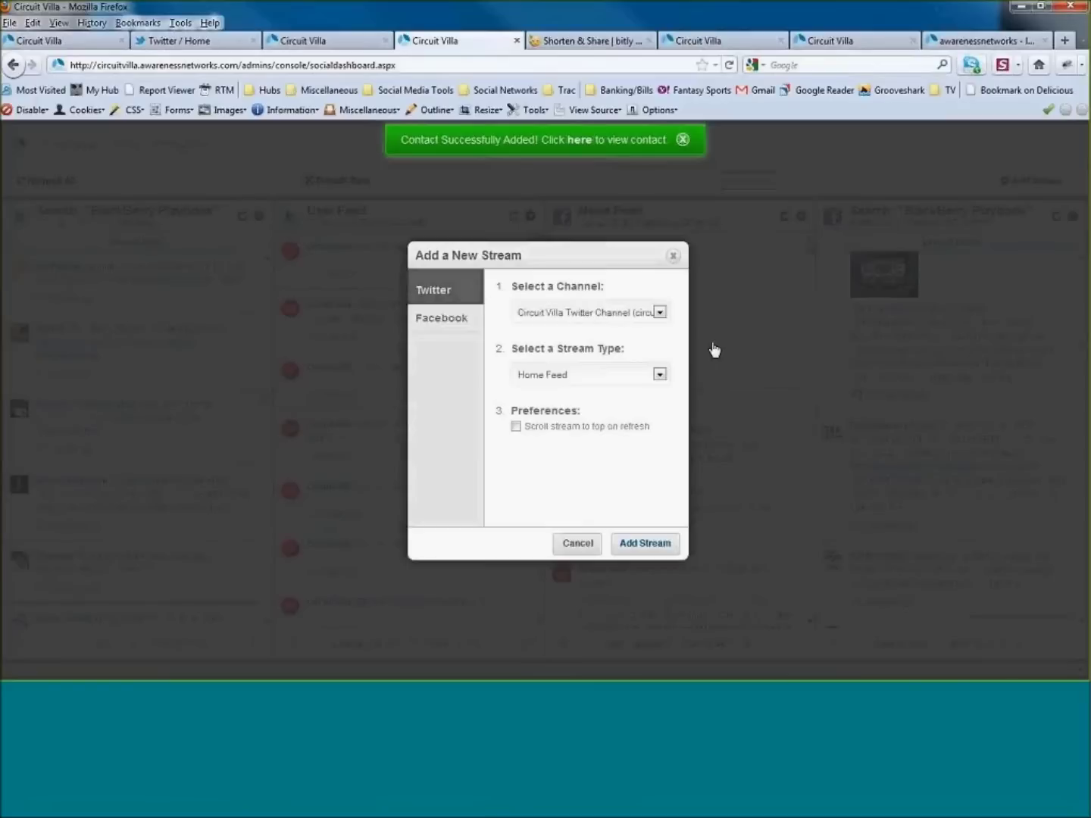
left_click(462, 319)
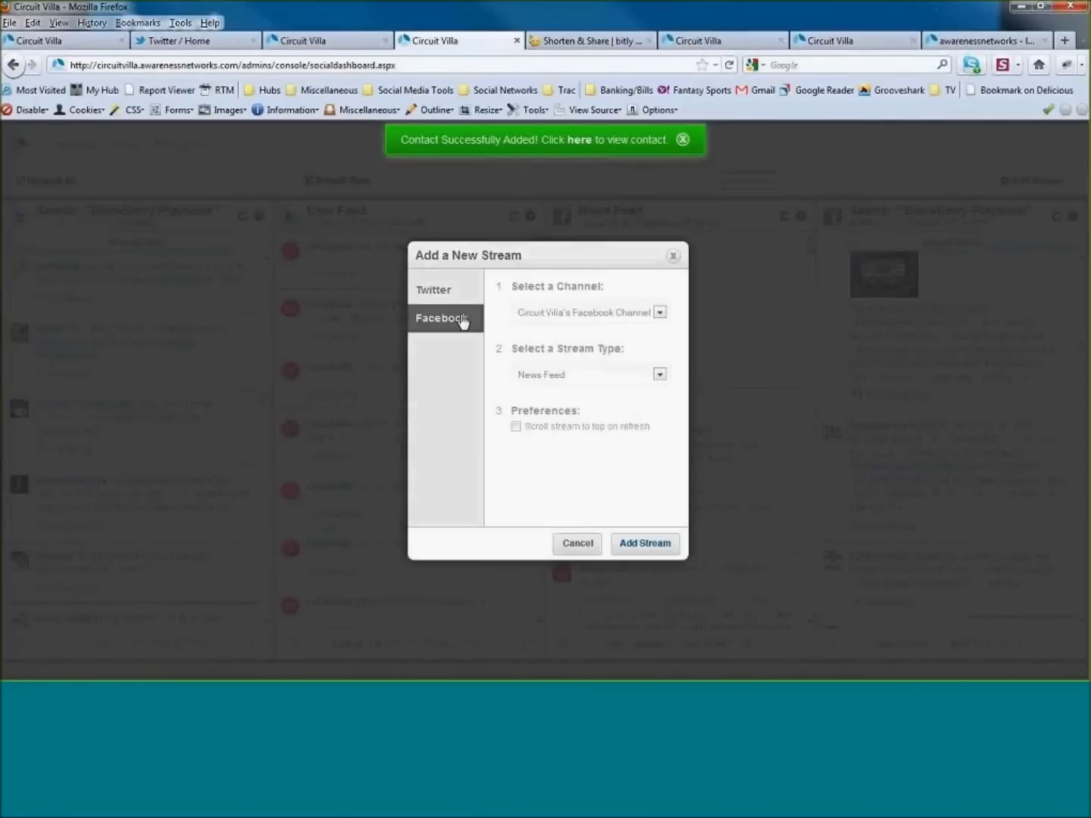
left_click(563, 376)
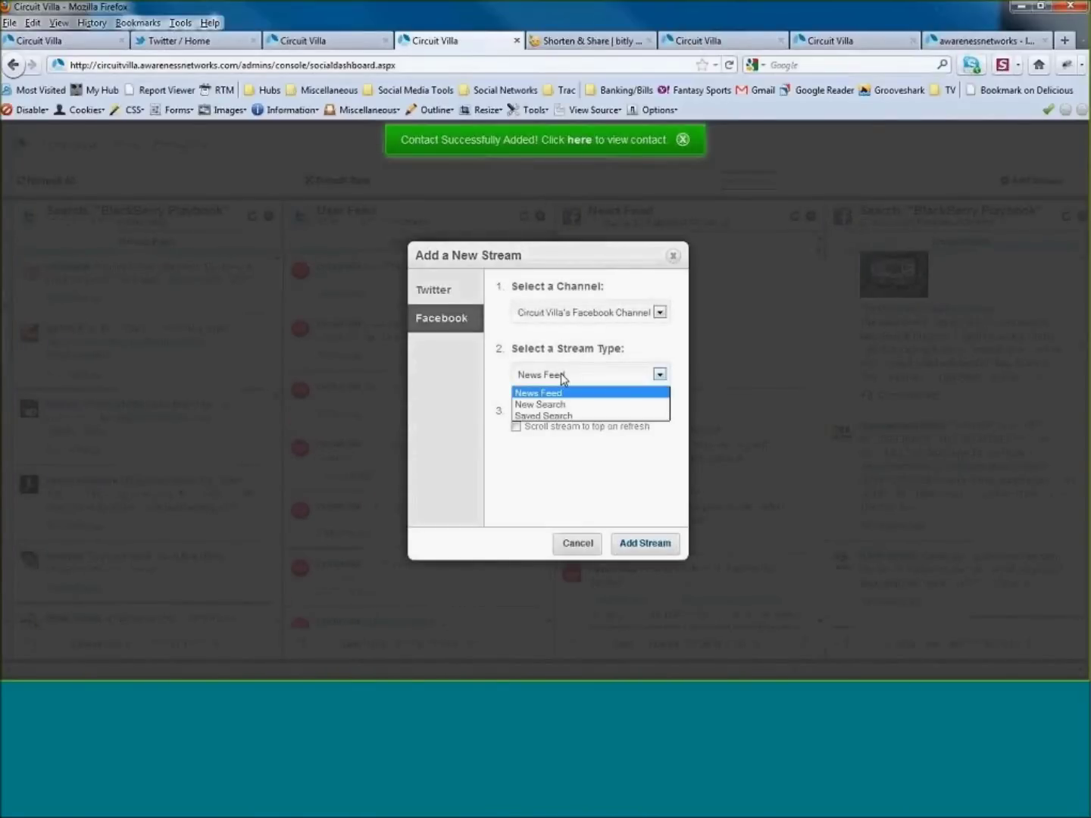
left_click(590, 405)
left_click(579, 429)
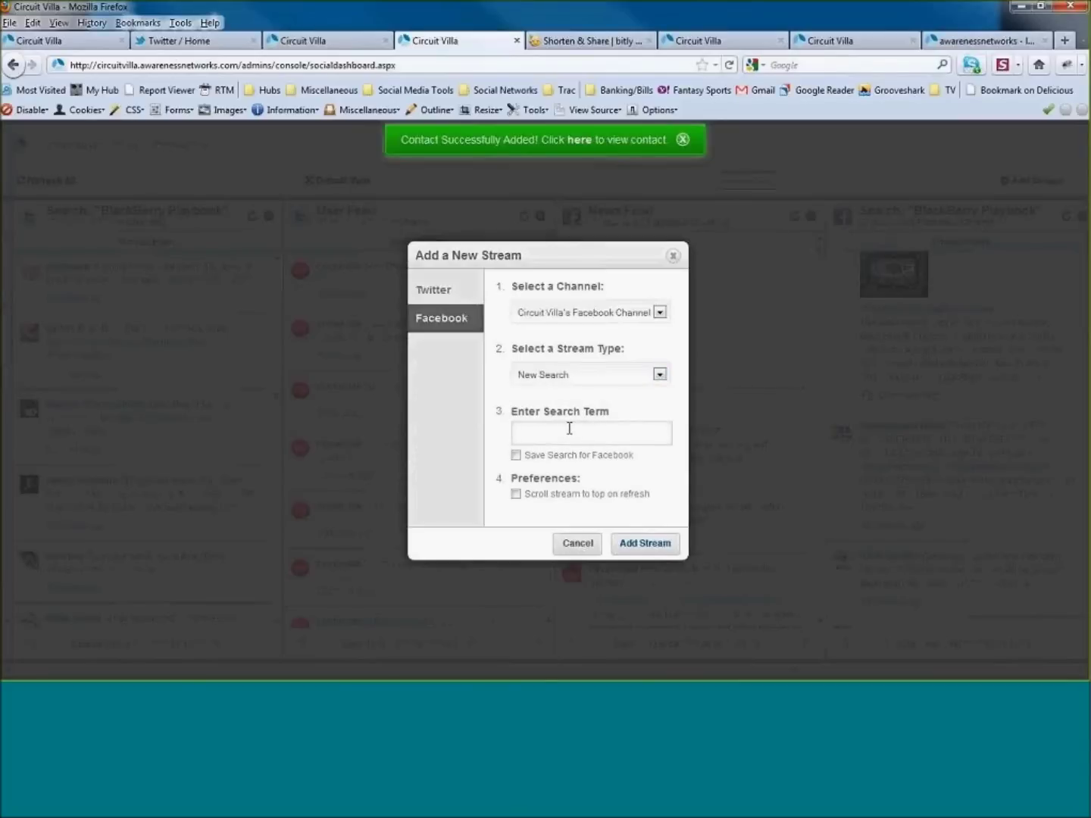
left_click(673, 258)
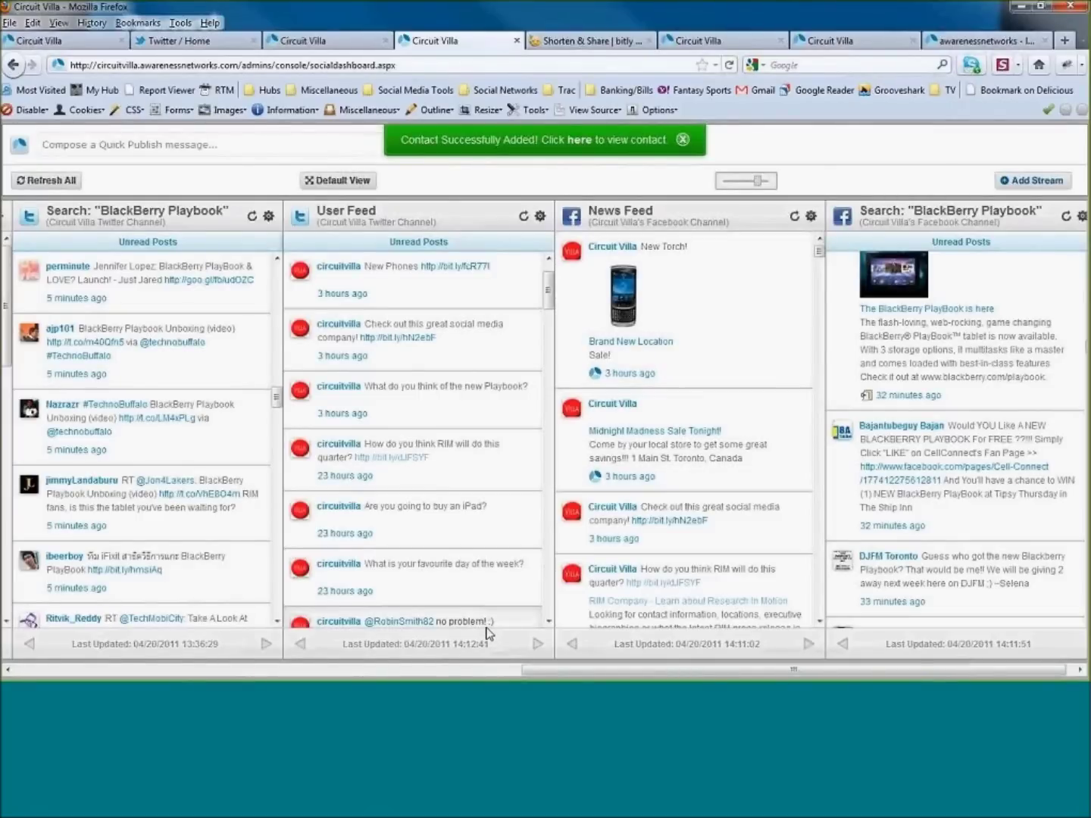
View the conversation behind the "super, great, thanks!" reply in the Twitter Mentions stream
left_click_drag(542, 668, 443, 668)
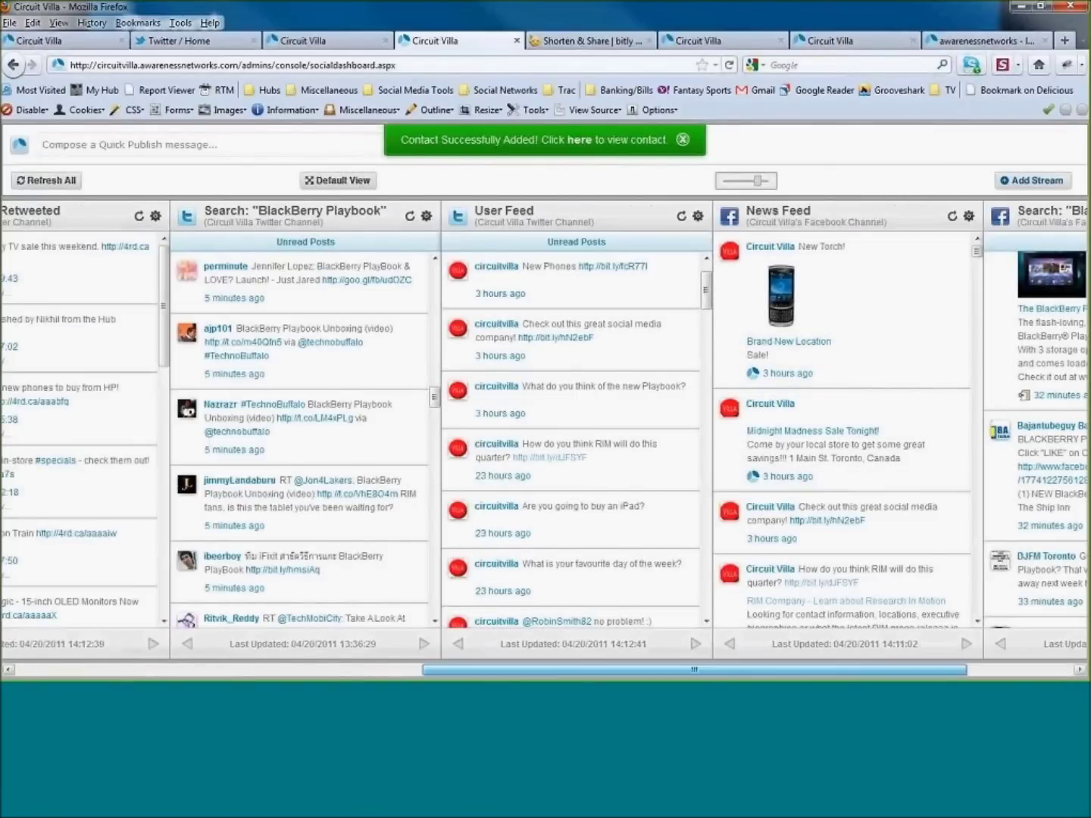
left_click(341, 668)
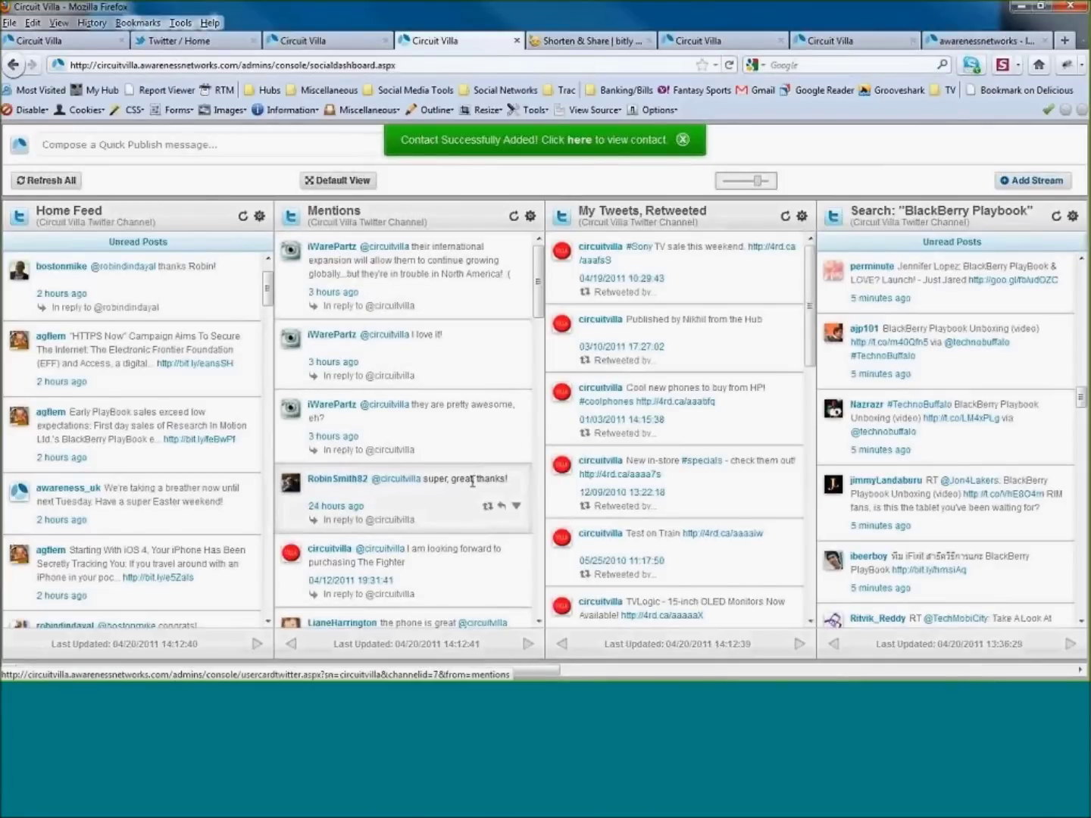
left_click(379, 523)
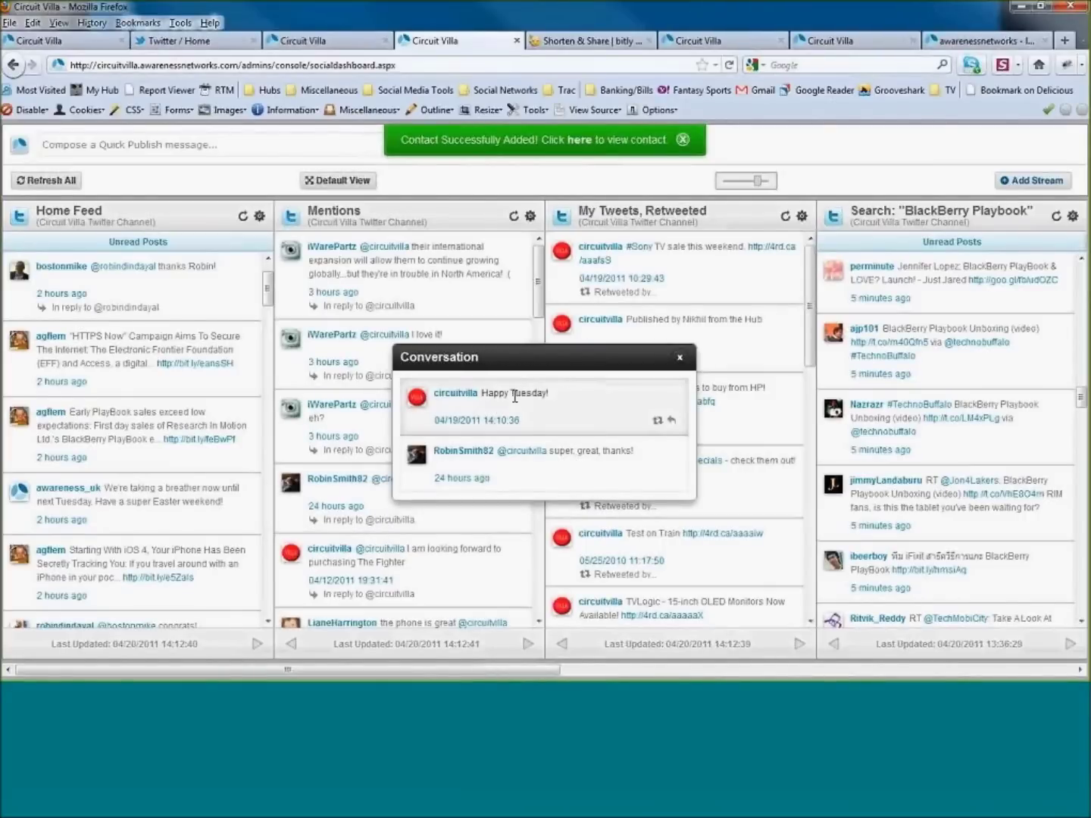
Review the bio and Klout details of the author of the "super, great, thanks!" reply, and close the conversation and profile card
left_click_drag(486, 393, 562, 398)
left_click(568, 400)
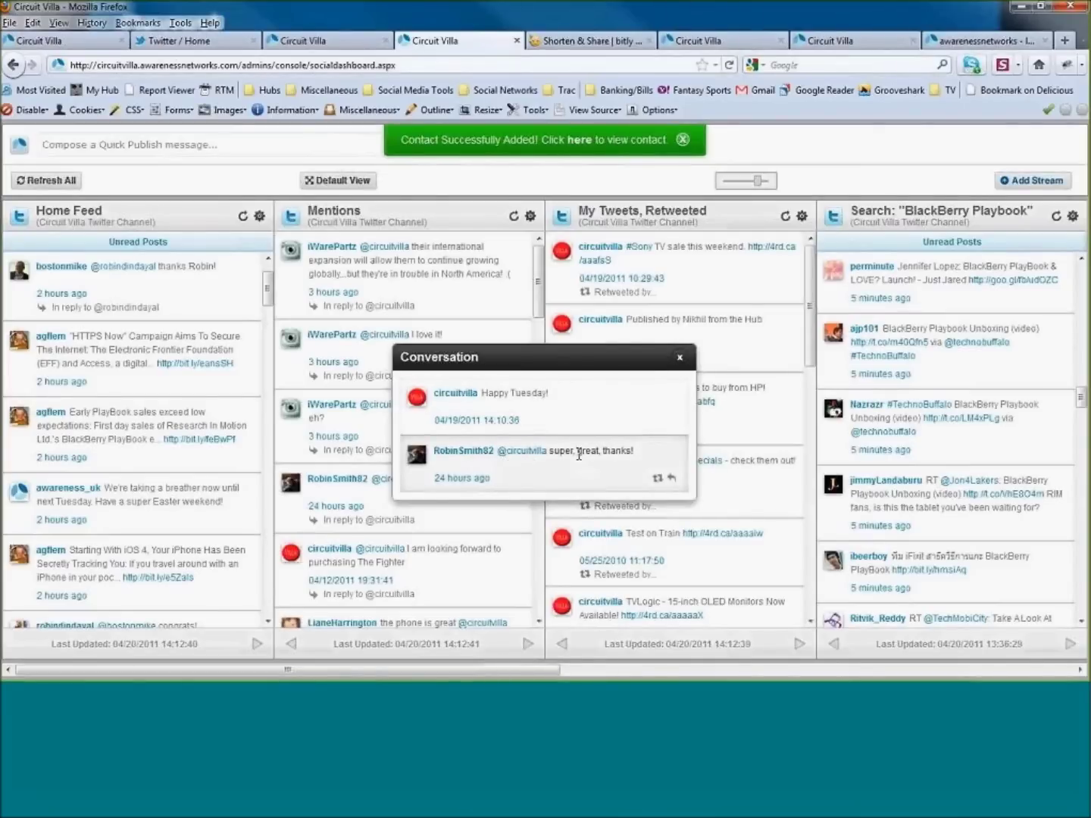
left_click(471, 453)
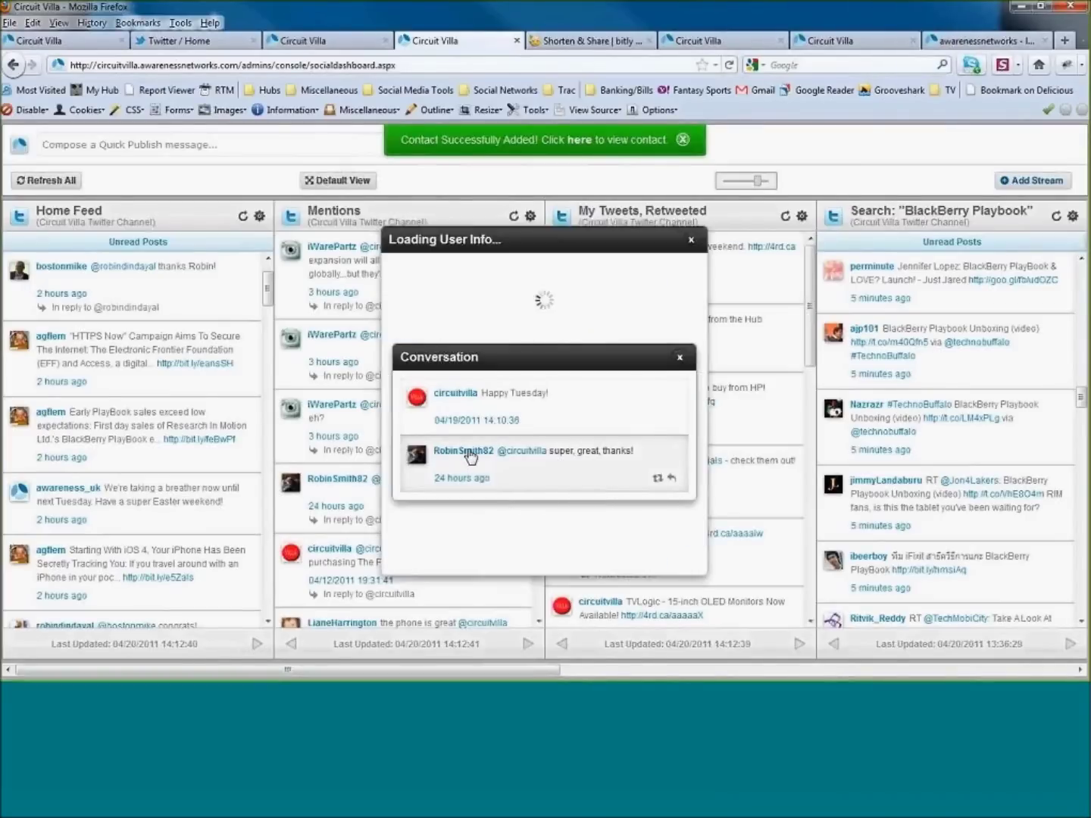
left_click(683, 358)
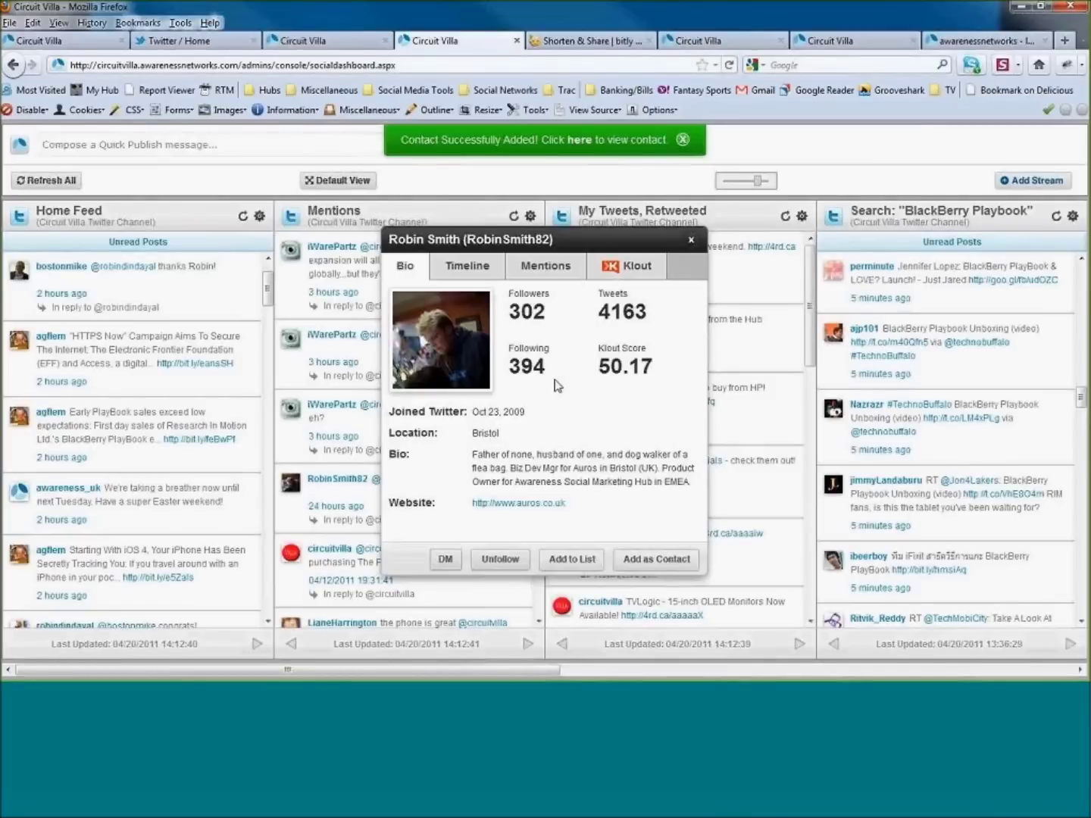
left_click(628, 279)
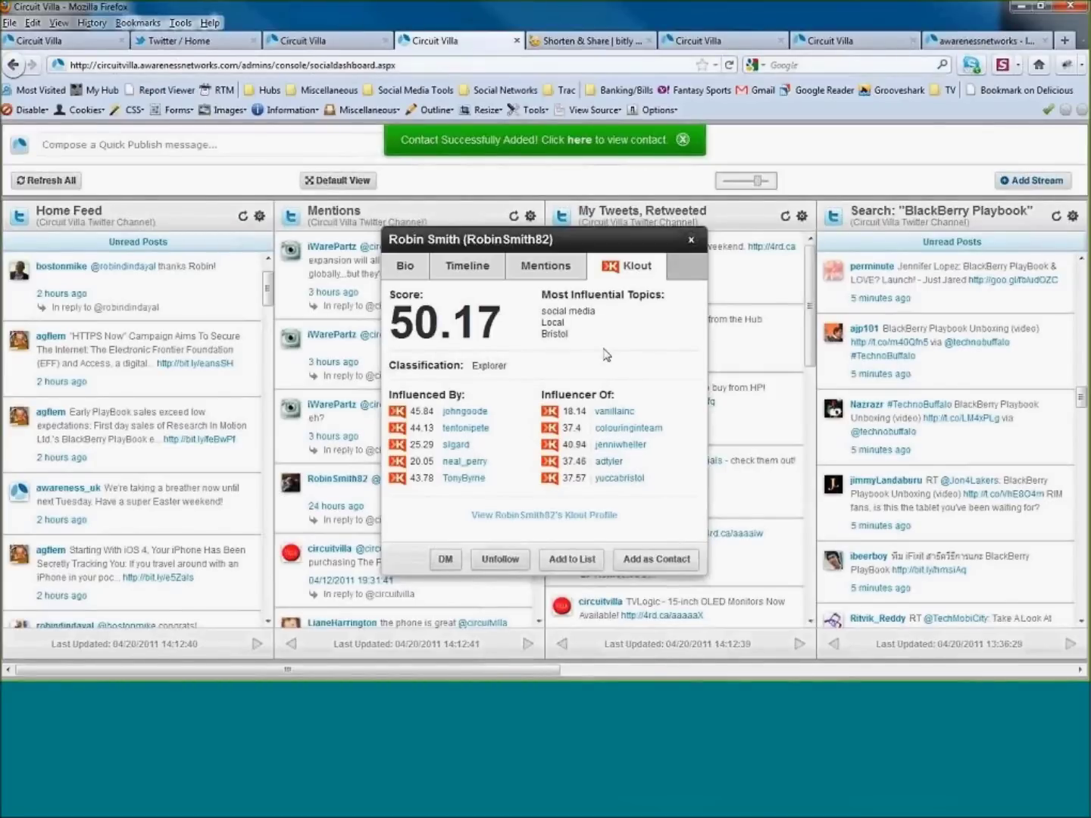
left_click(690, 243)
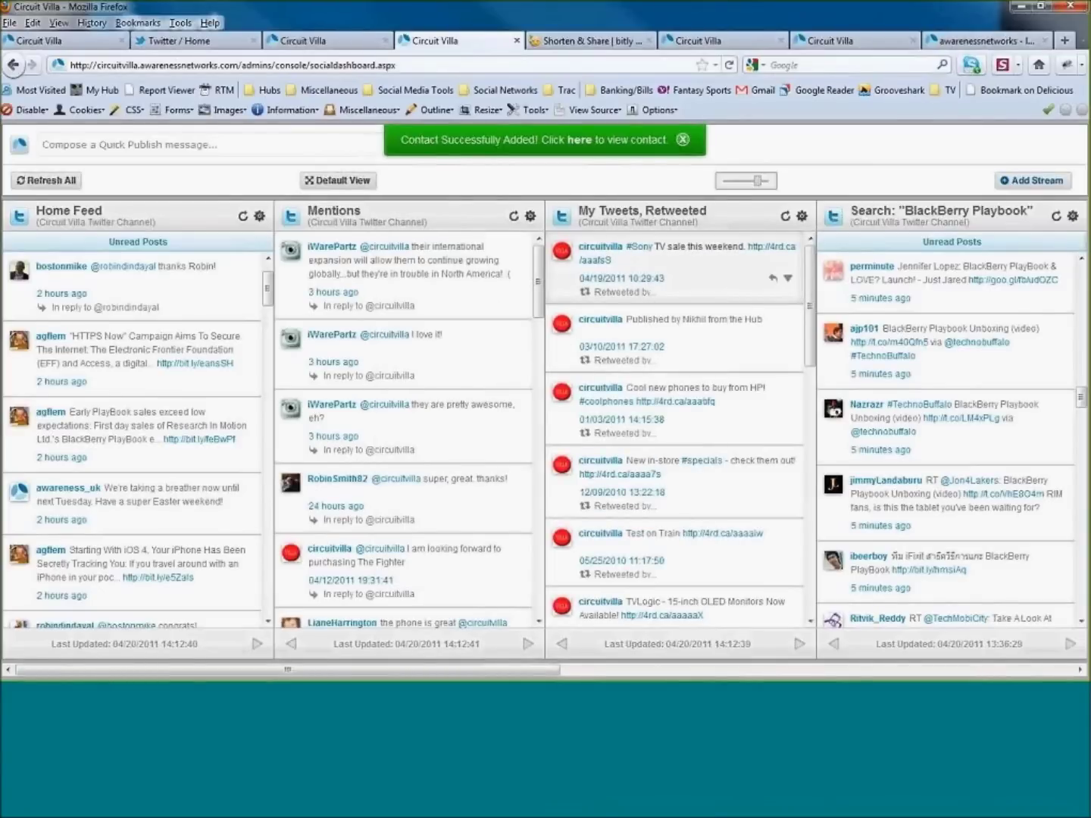
View who retweeted the #Sony TV sale tweet, close the list, and dismiss the contact notification
left_click(604, 293)
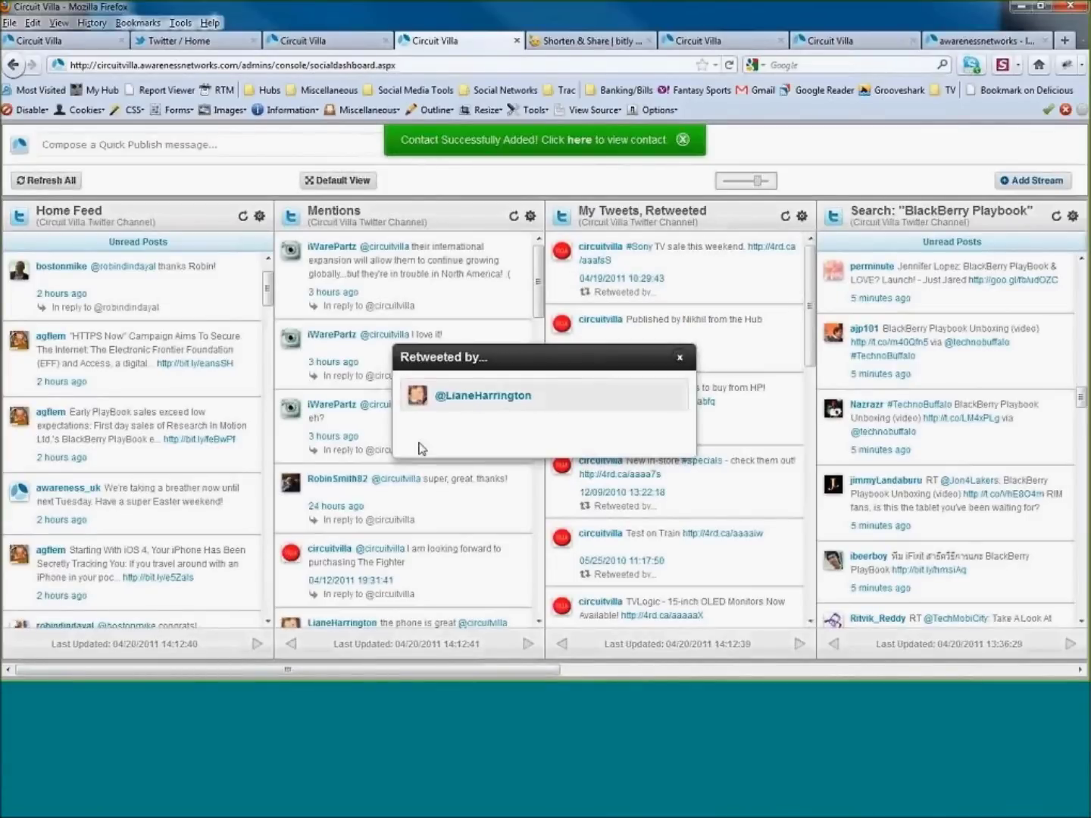
left_click(680, 360)
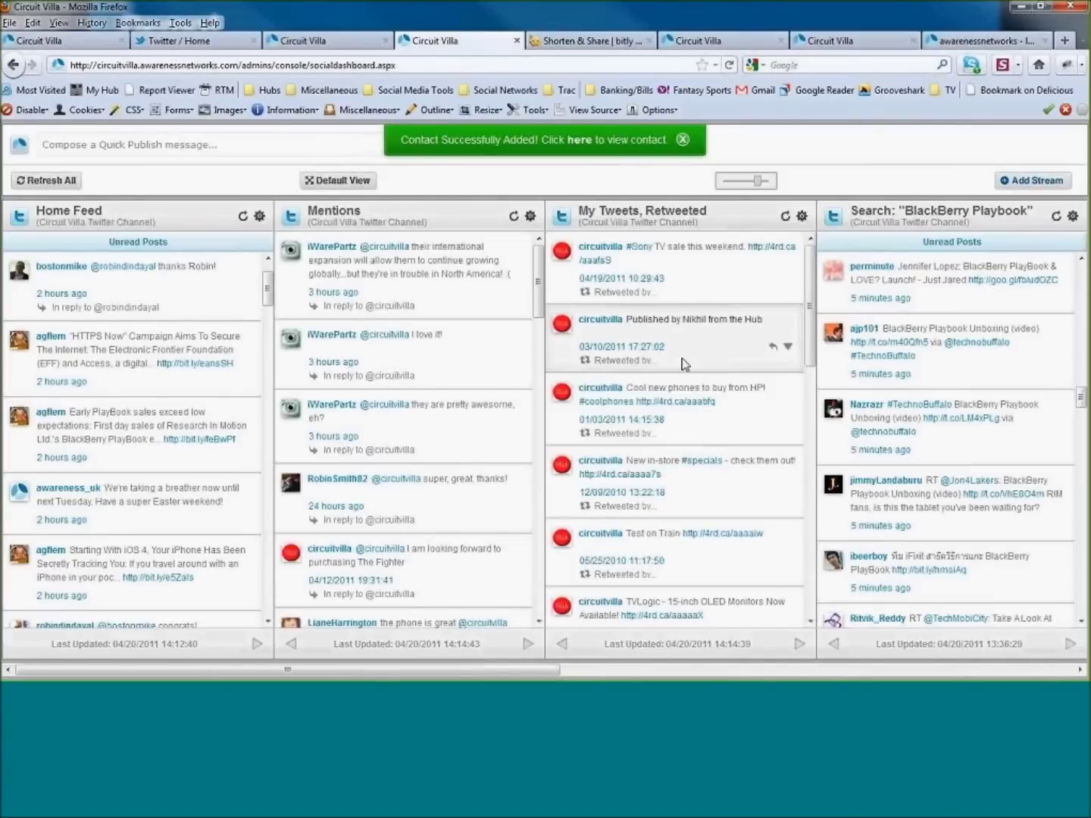
left_click(684, 141)
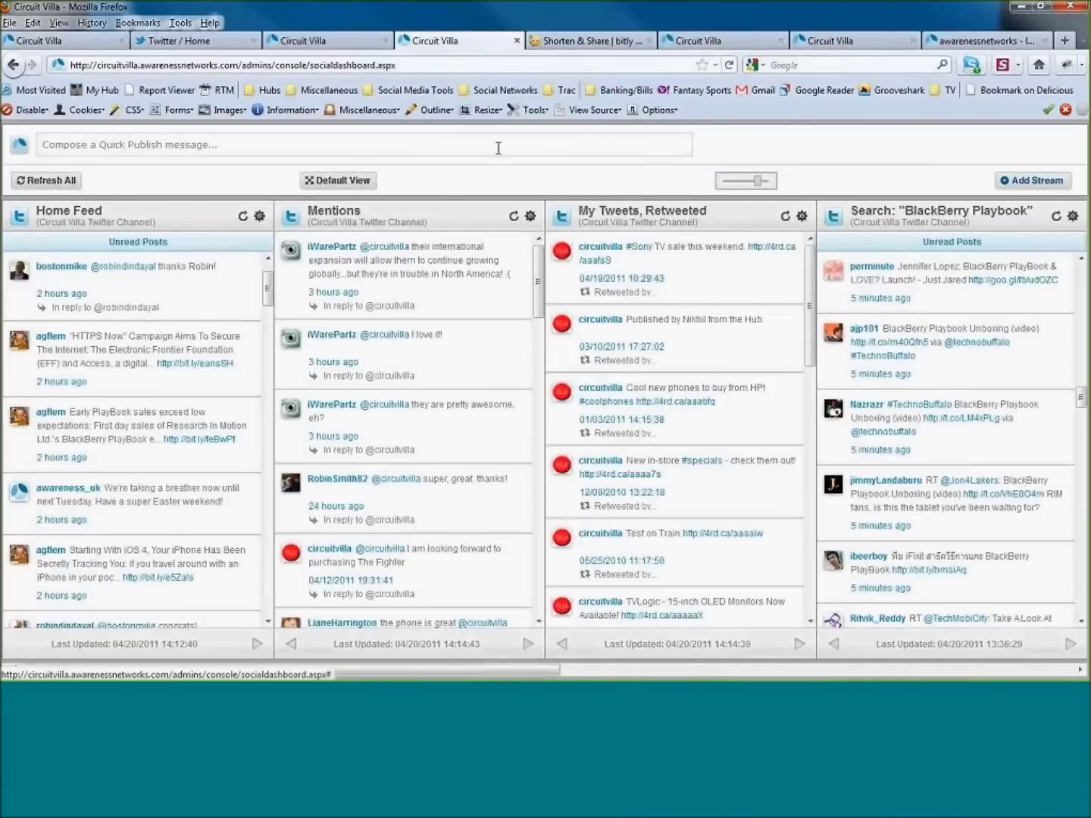
left_click(487, 151)
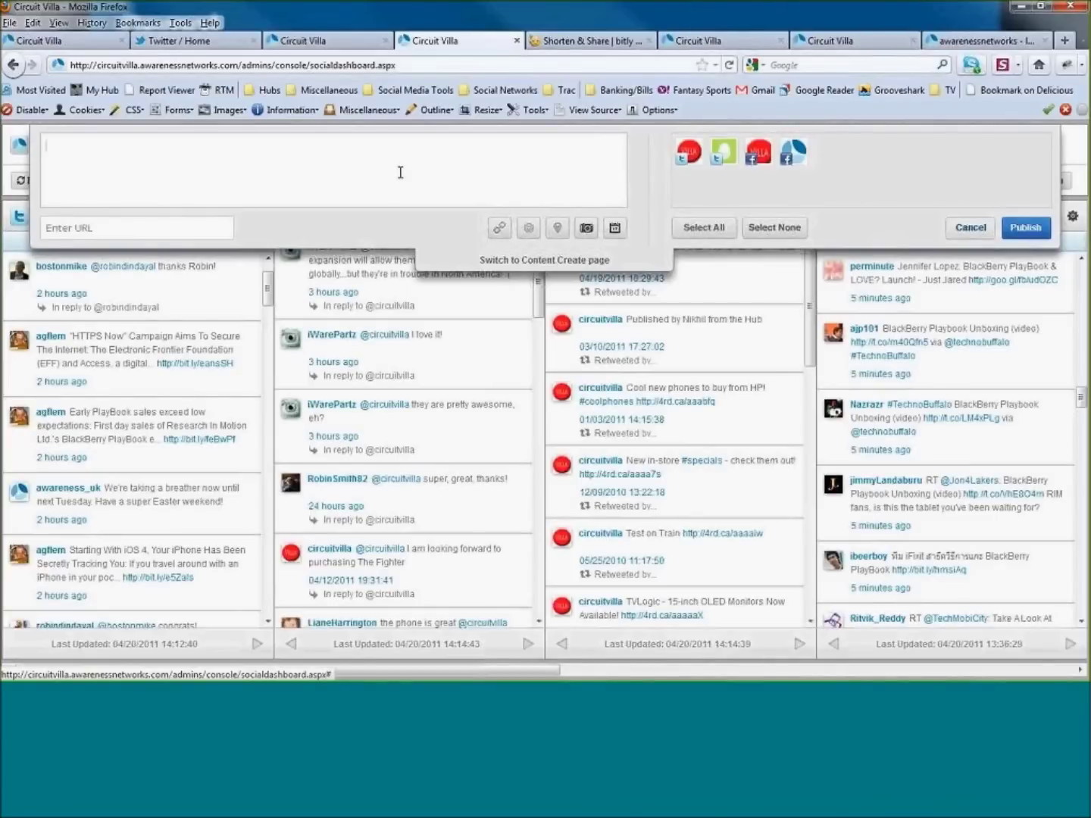
type("Check out thisw")
key("BackSpace")
key("BackSpace")
type("great company!")
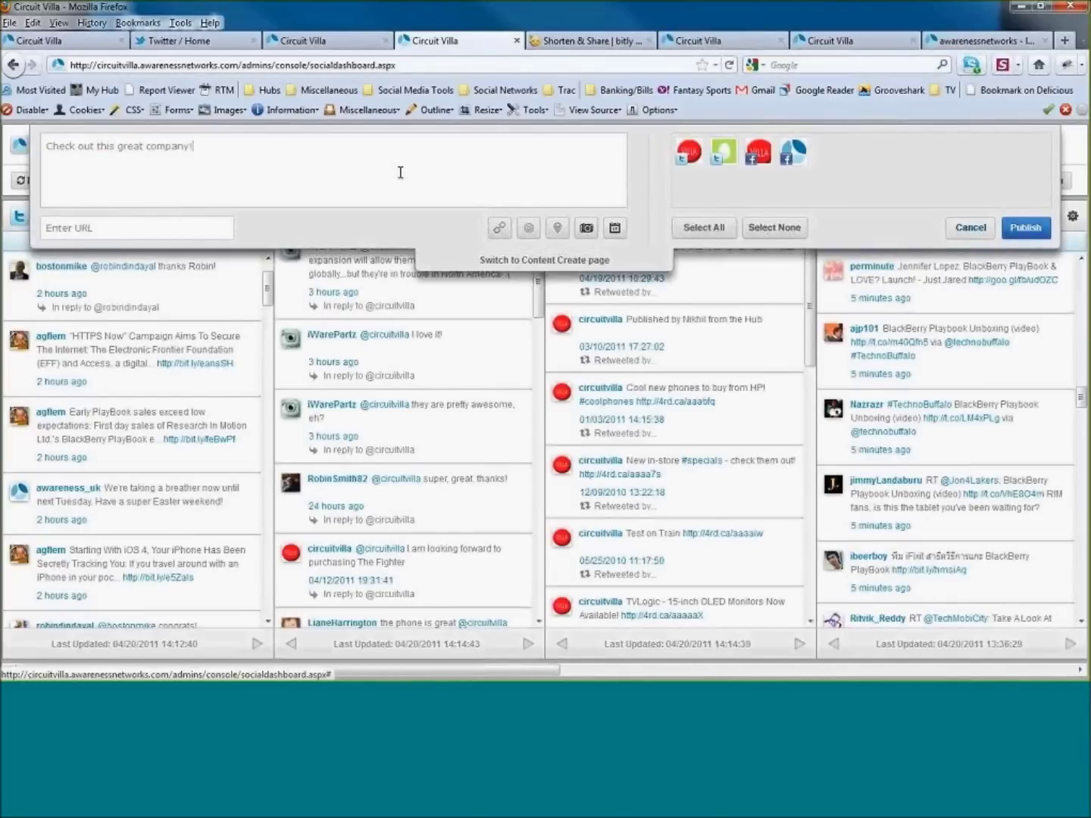
type(" http://www.awarenessn")
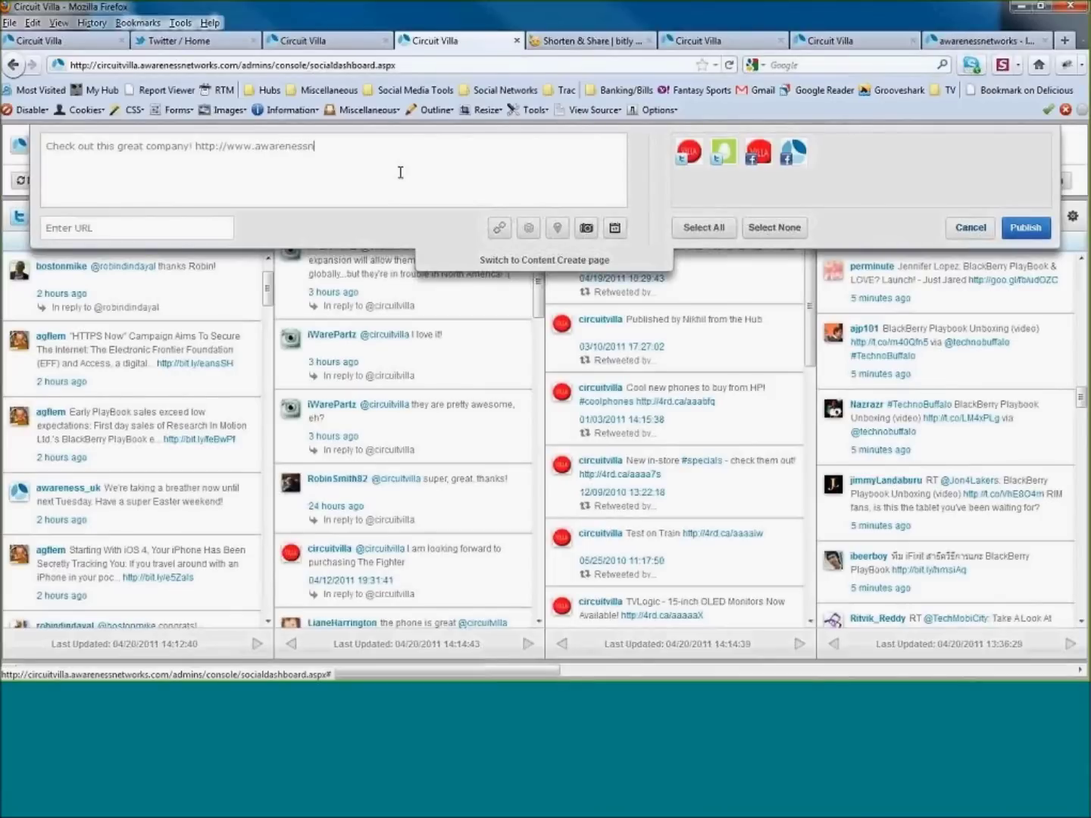
type("etworks.dom/")
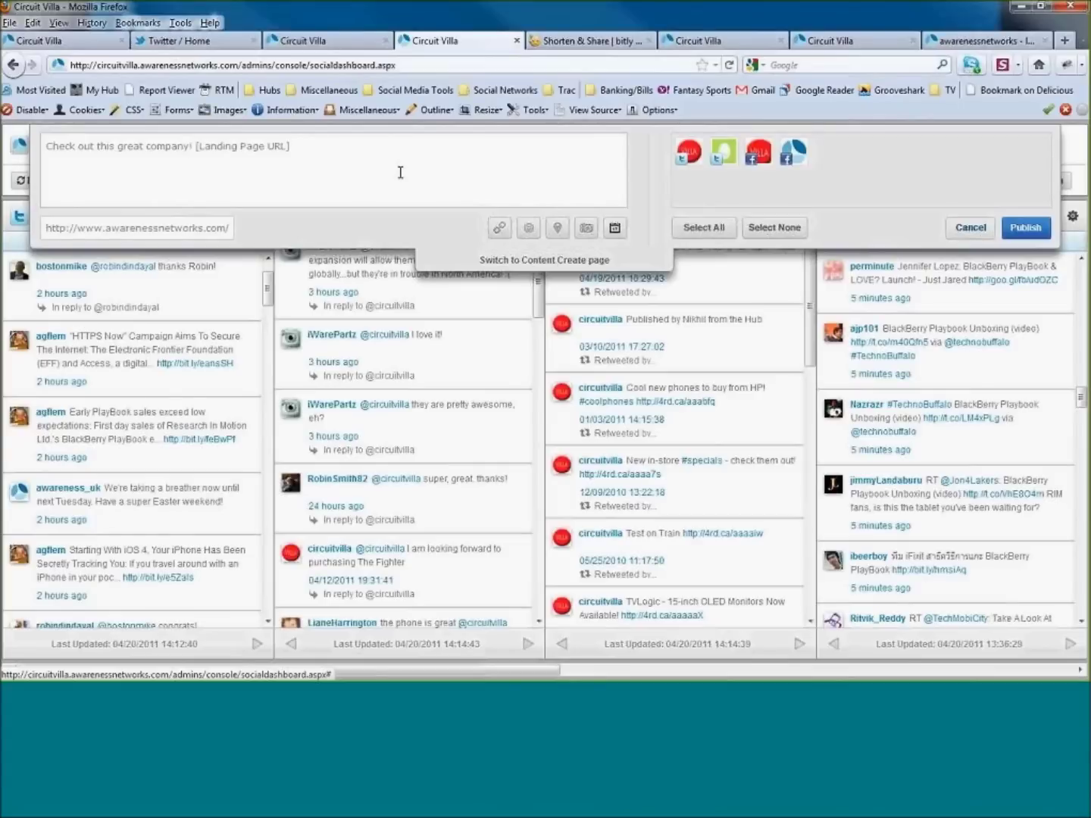
Publish the message to the Circuit Villa Twitter channel only, and refresh the Home Feed stream
left_click(687, 159)
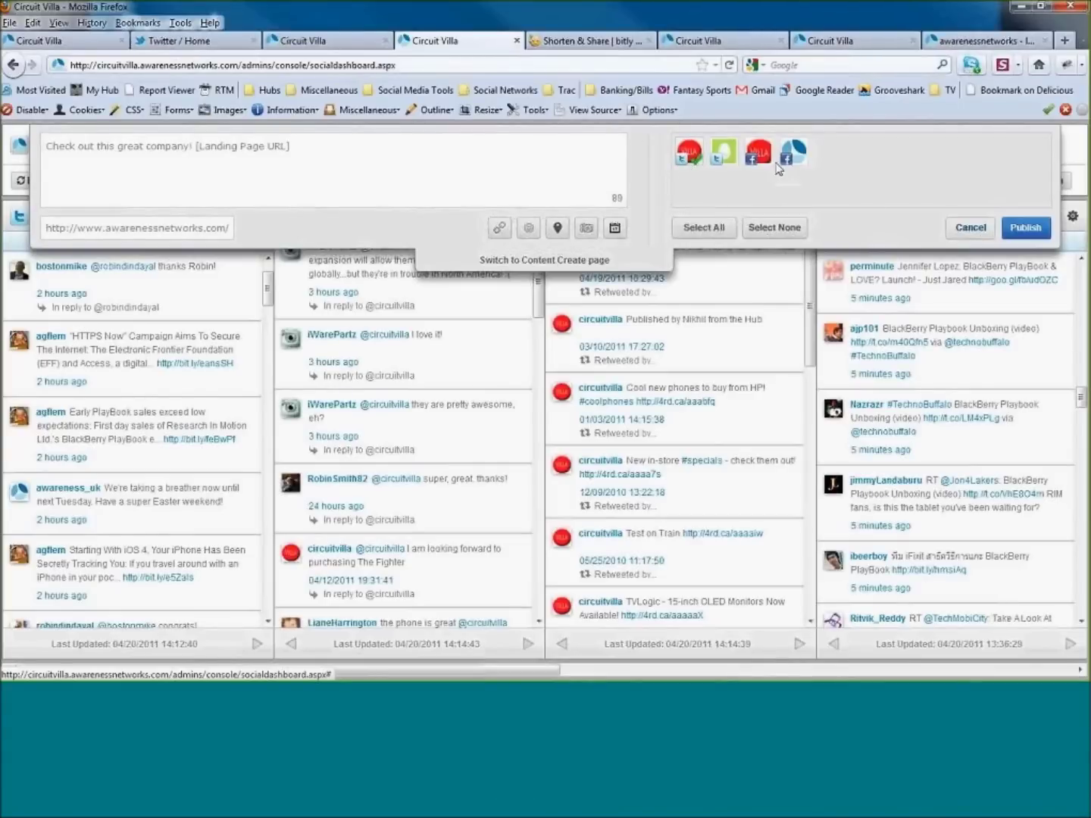
left_click(1034, 230)
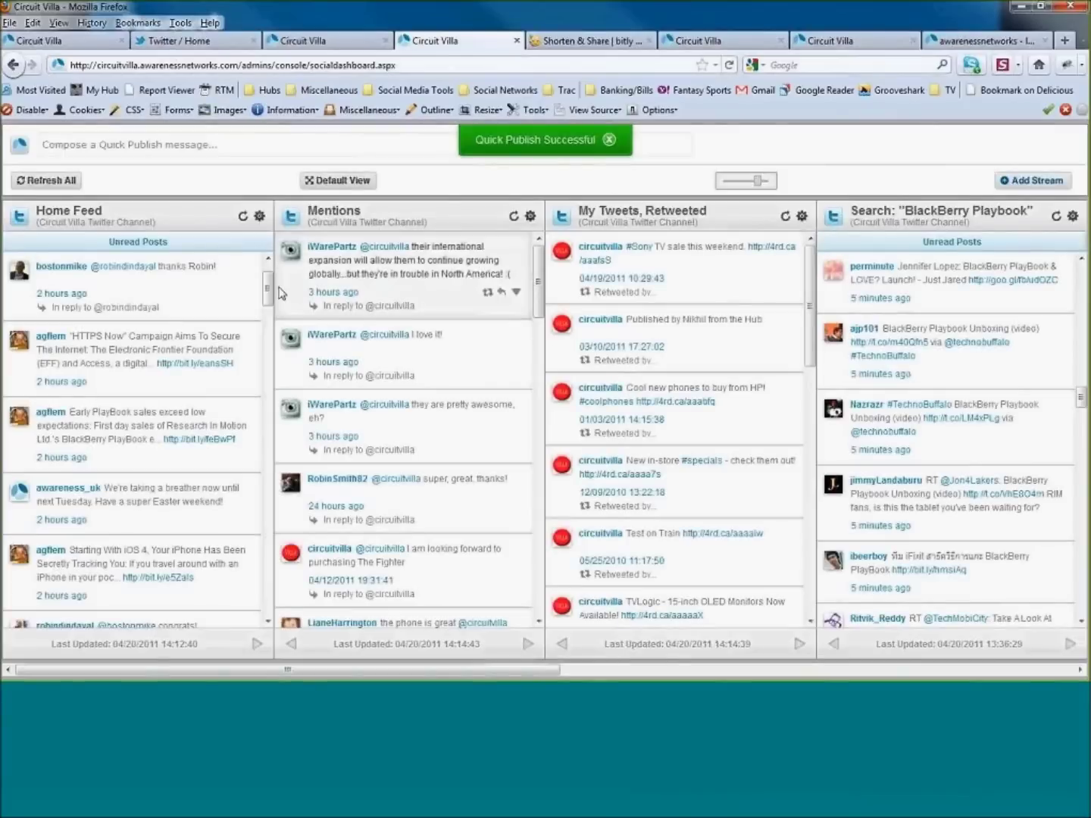
left_click(244, 218)
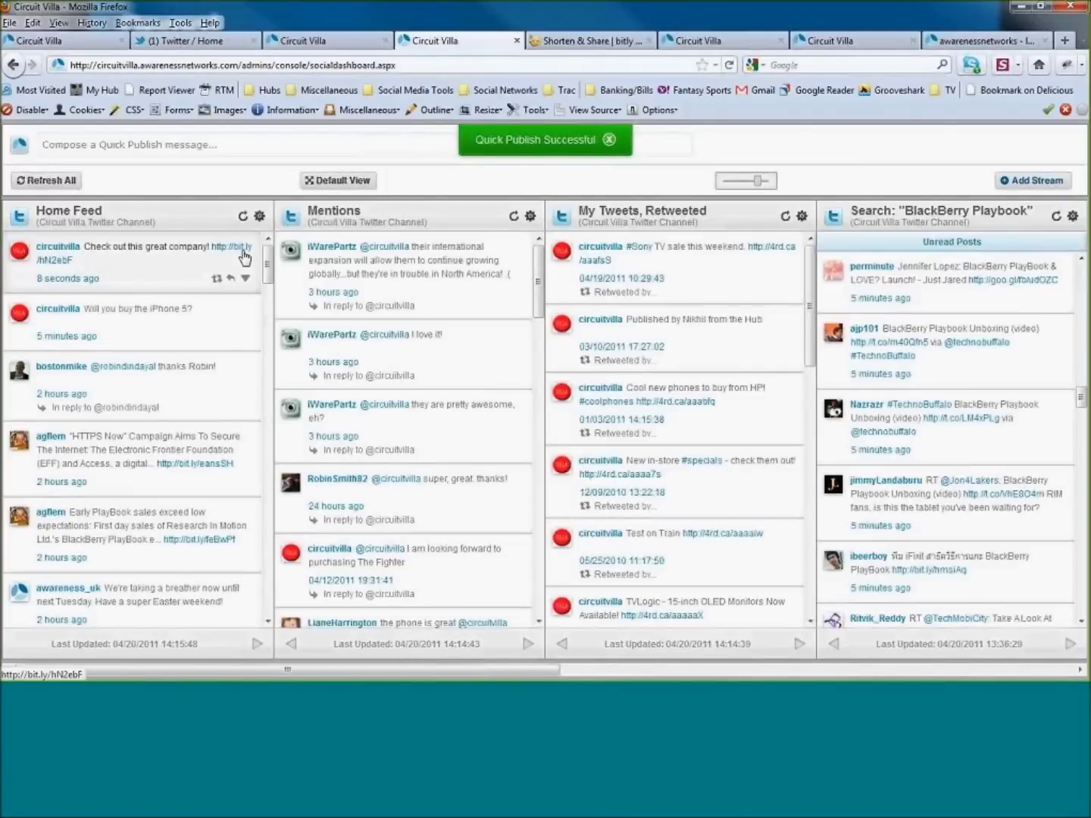
Switch to bitly and examine the awarenessnetworks.com short link's statistics, including clicks, referrers, locations and conversations
left_click(583, 41)
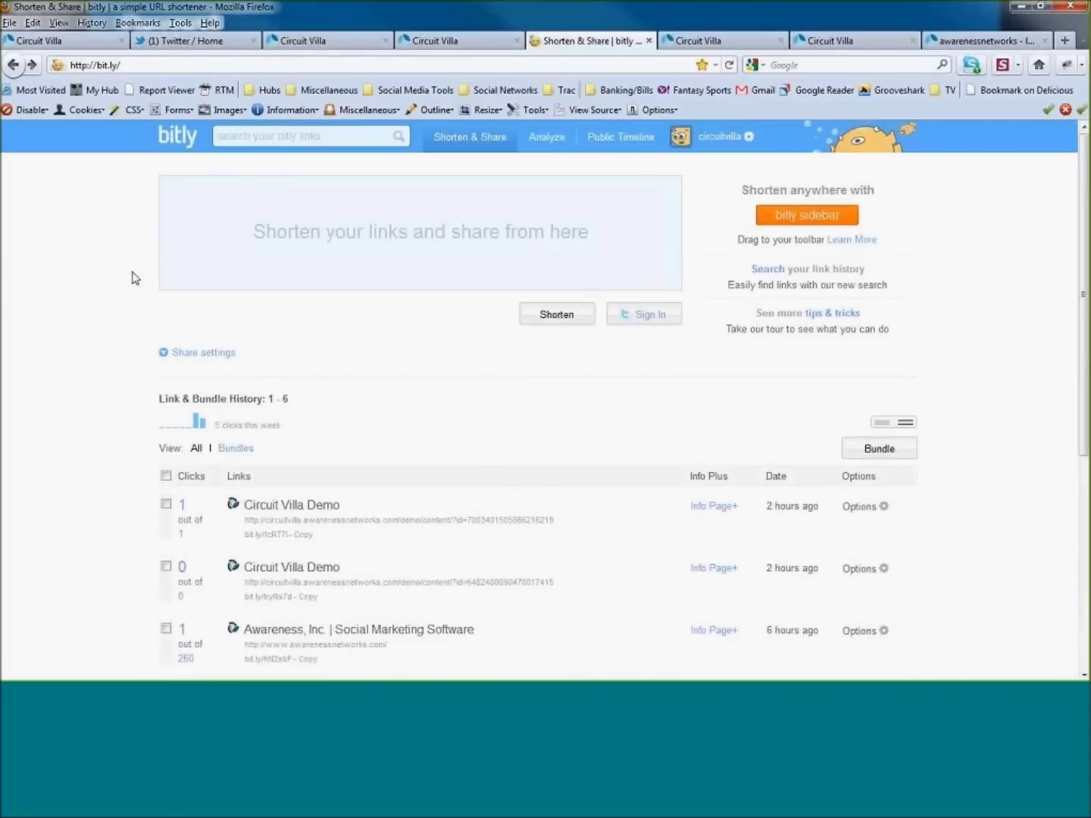
scroll(133, 278, "down", 3)
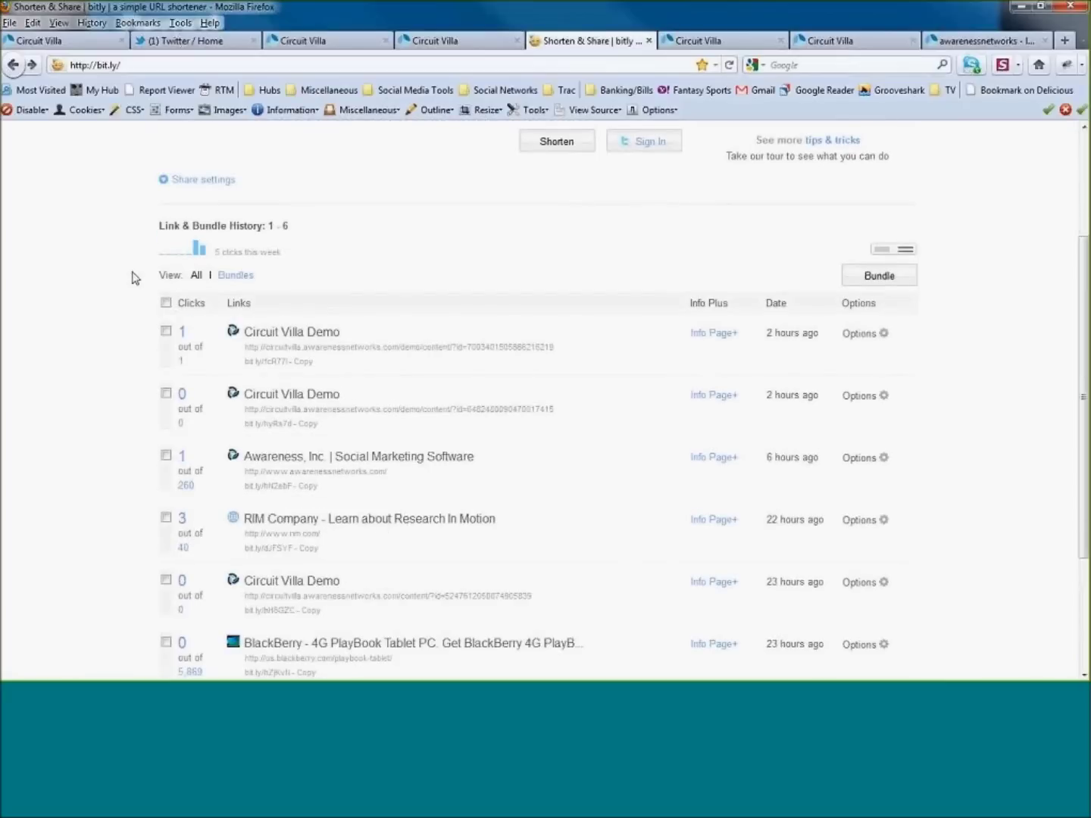
scroll(135, 278, "down", 2)
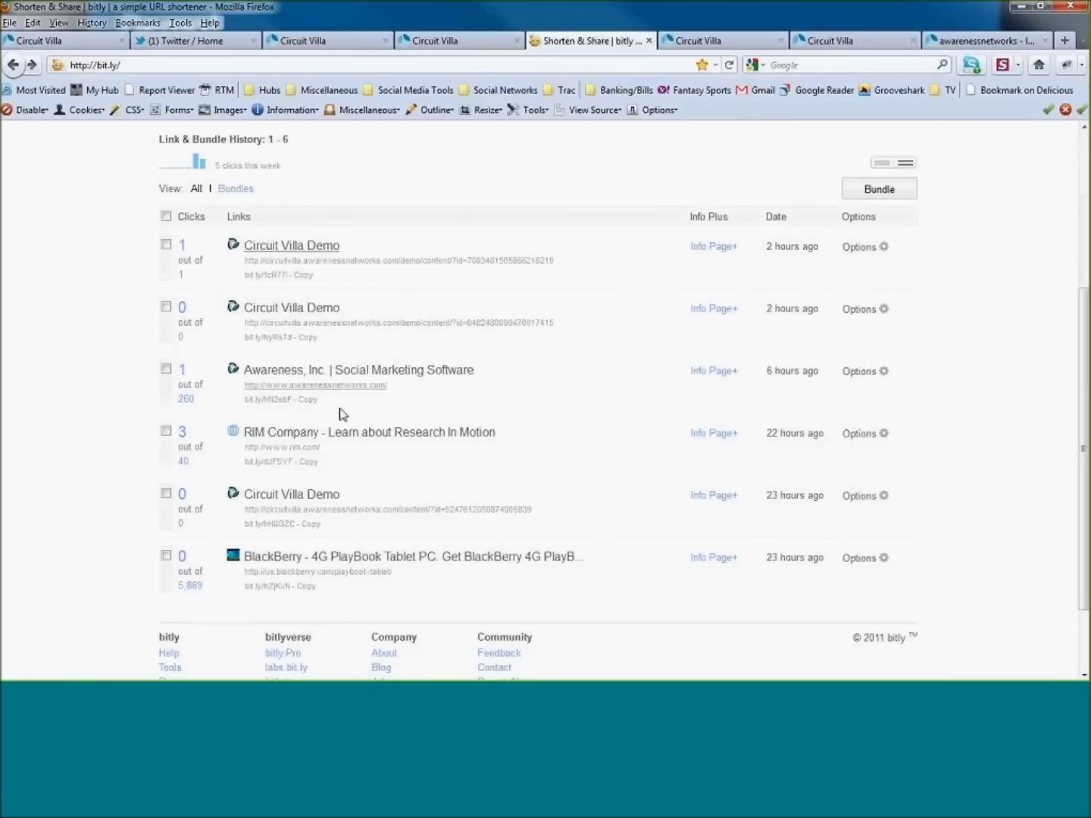
left_click(718, 376)
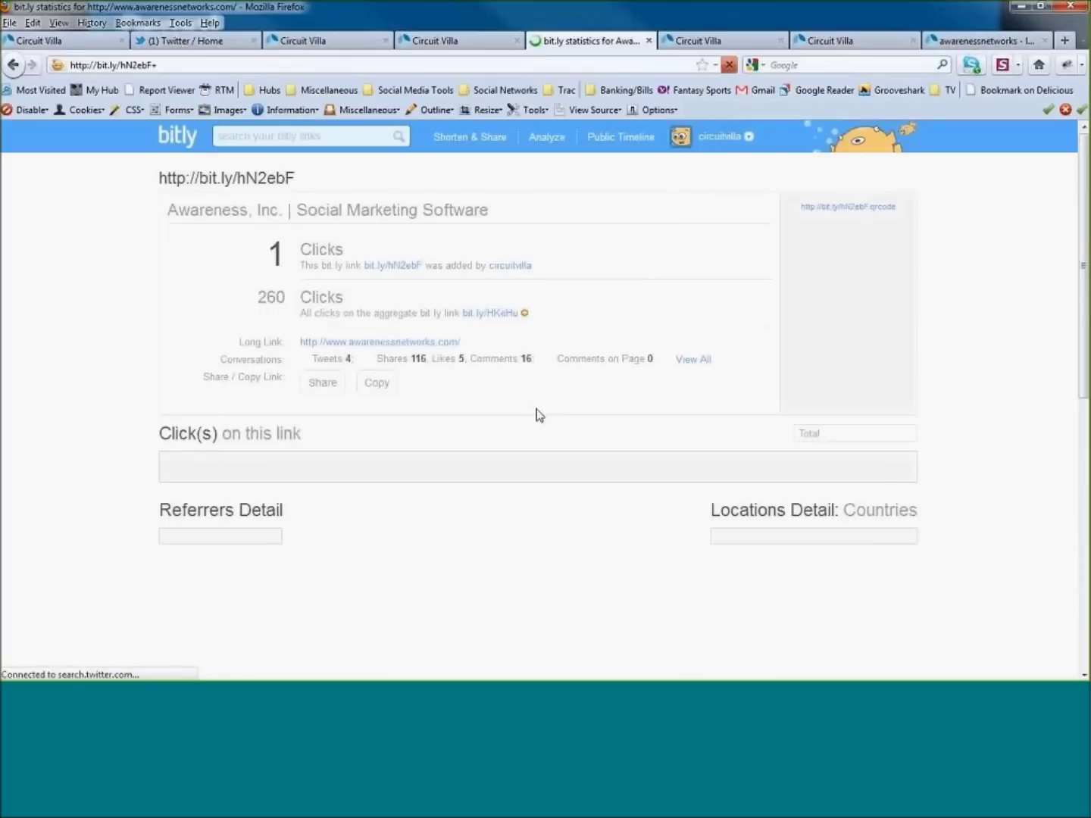
scroll(536, 413, "down", 5)
scroll(365, 317, "up", 5)
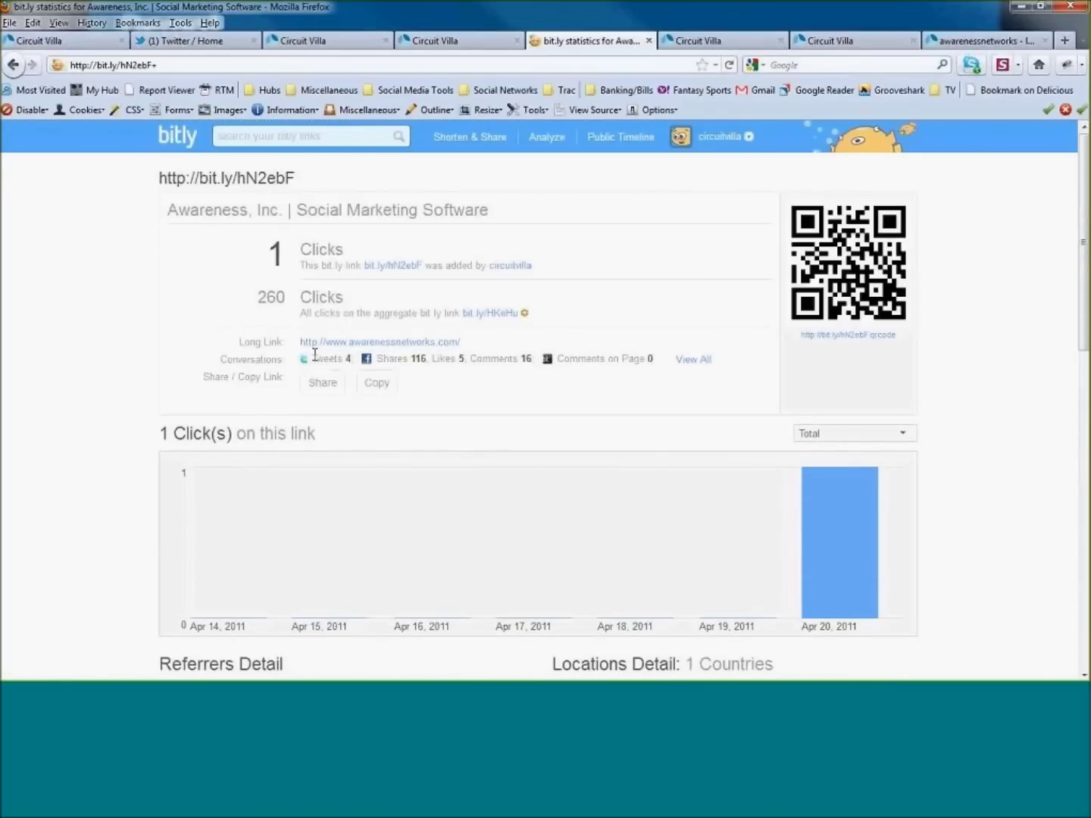
scroll(315, 356, "down", 10)
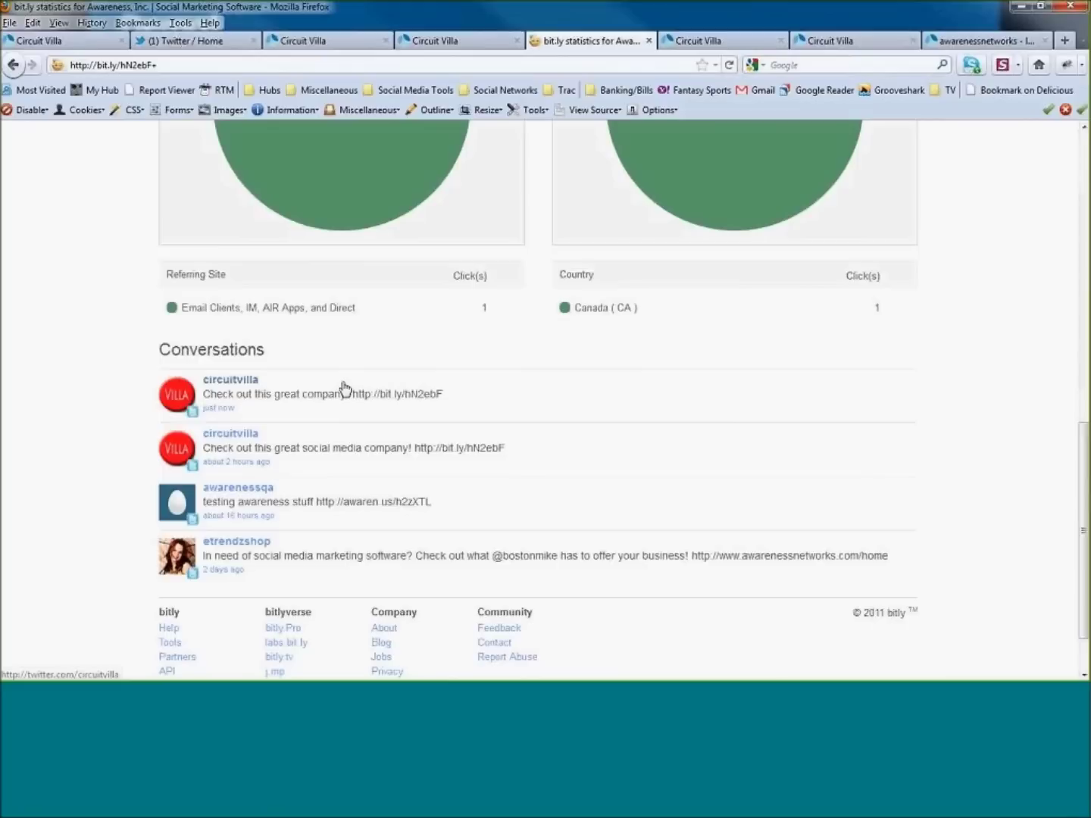
scroll(340, 386, "up", 4)
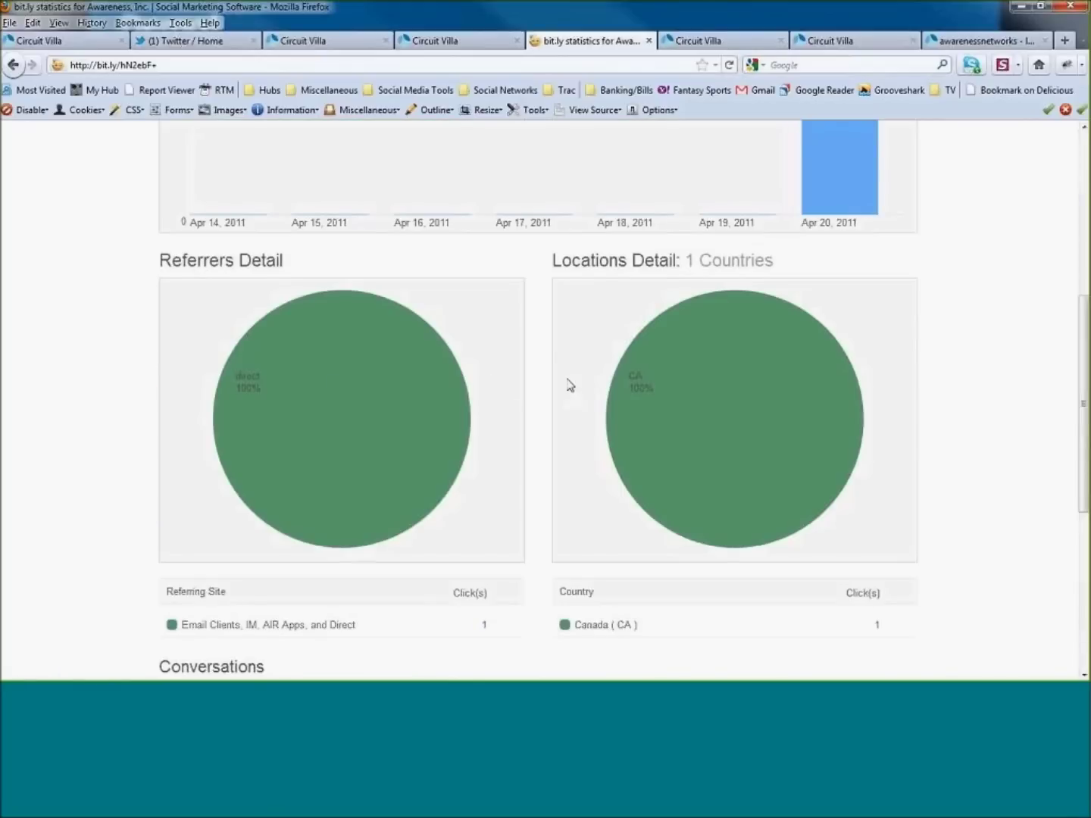
scroll(569, 382, "up", 4)
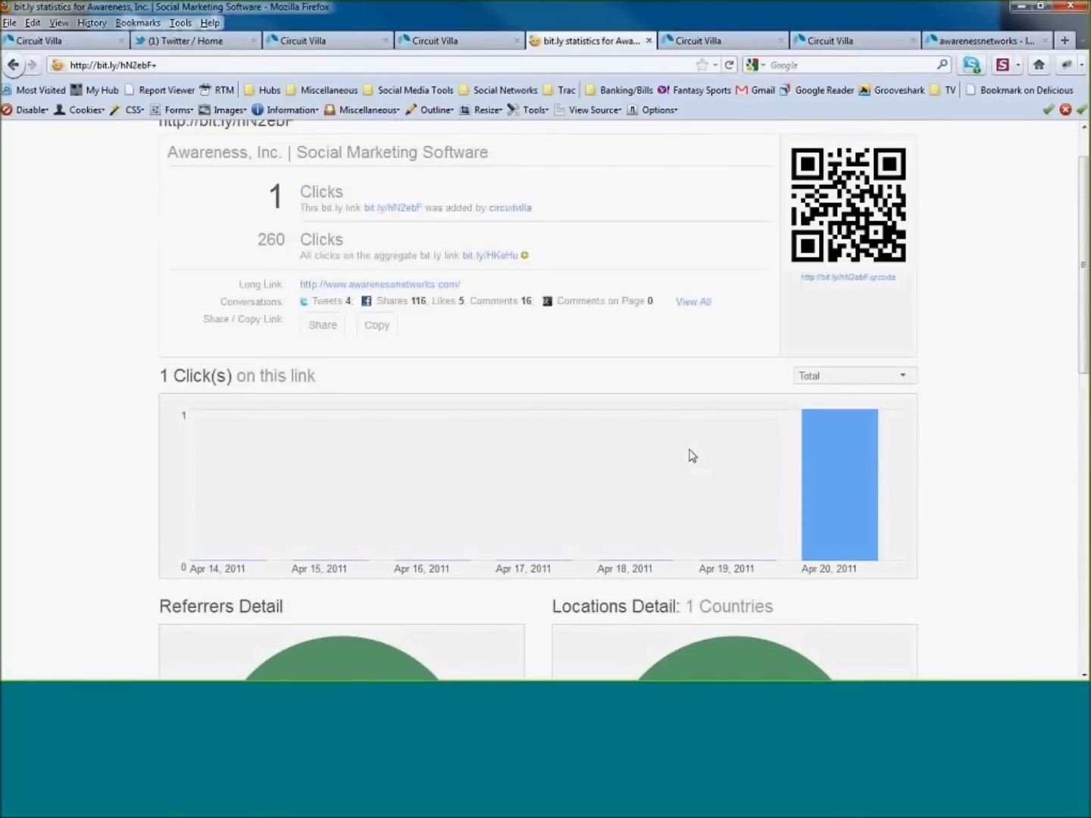
scroll(377, 350, "up", 1)
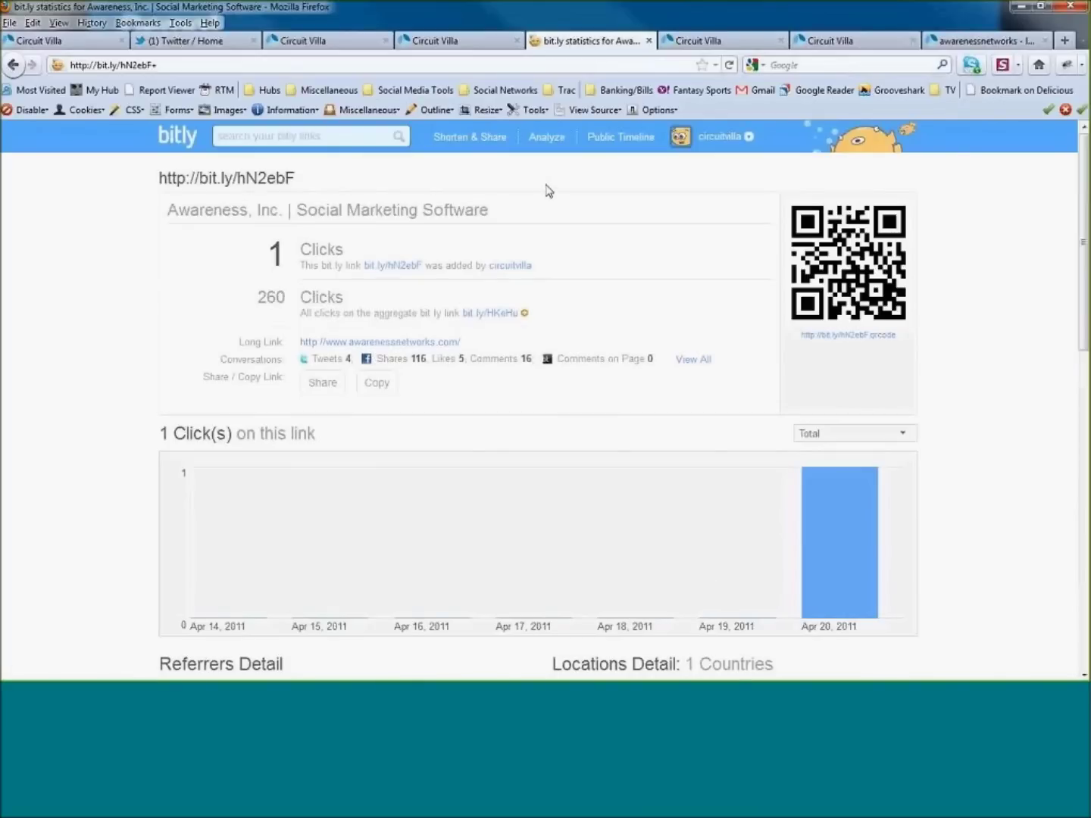
Switch to the hub's Comment Management page, reload it, and look over the comments and their sentiment indicators
left_click(724, 35)
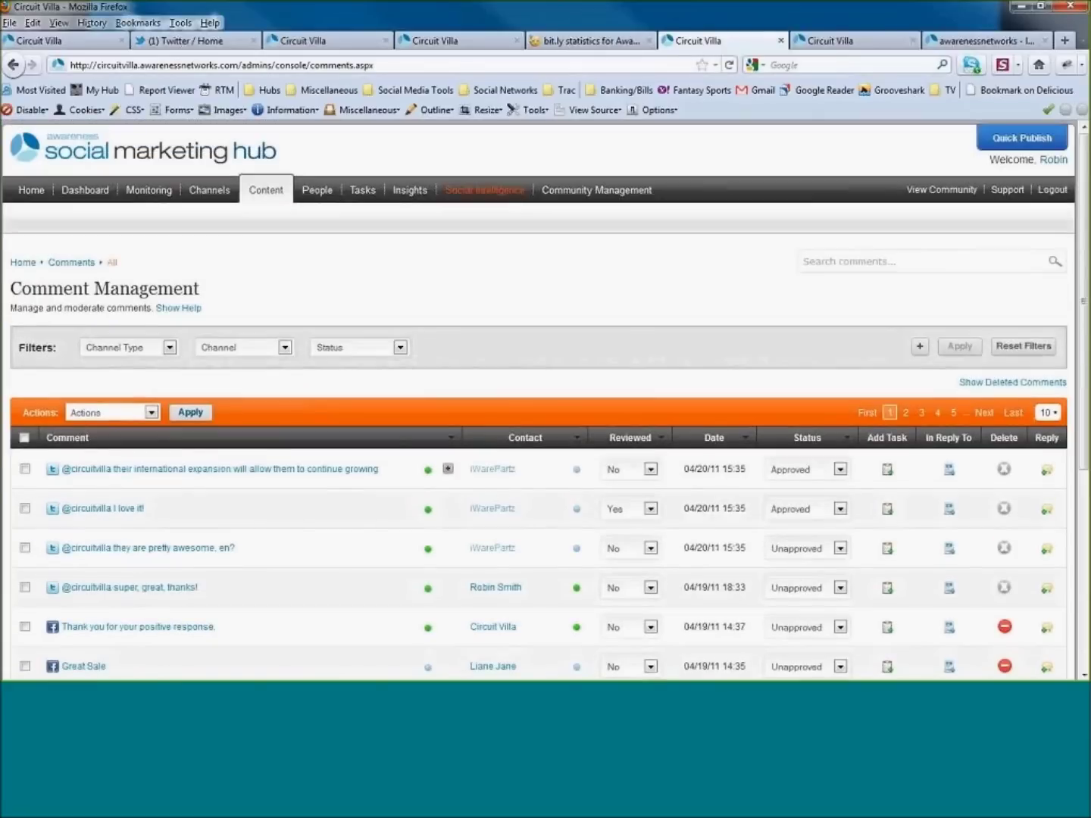
left_click(391, 63)
key("Return")
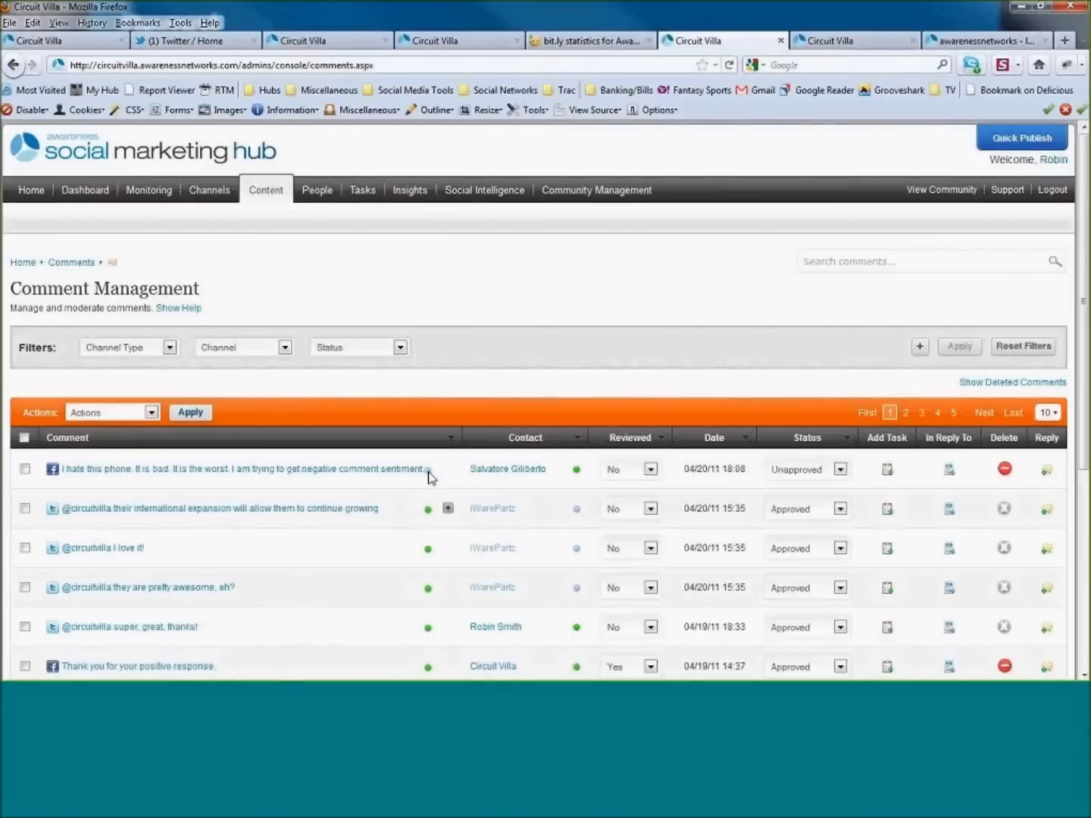
mouse_move(427, 480)
scroll(428, 478, "down", 5)
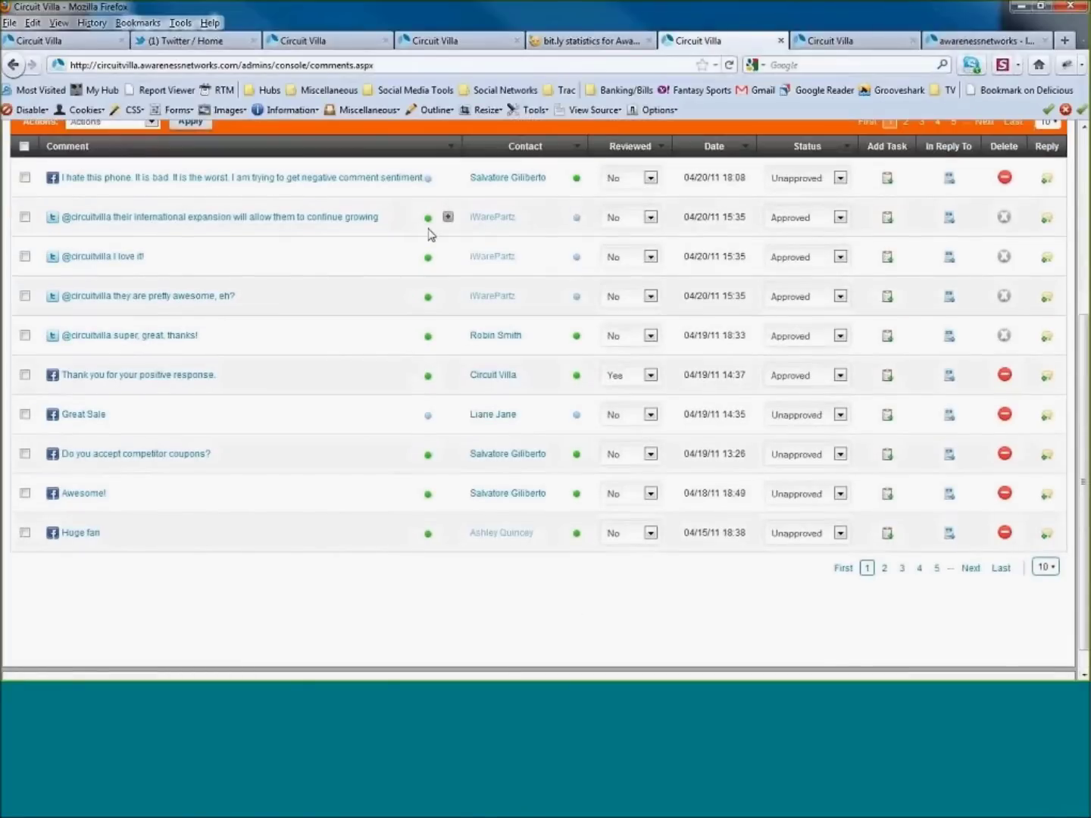
scroll(432, 380, "up", 1)
scroll(433, 380, "up", 2)
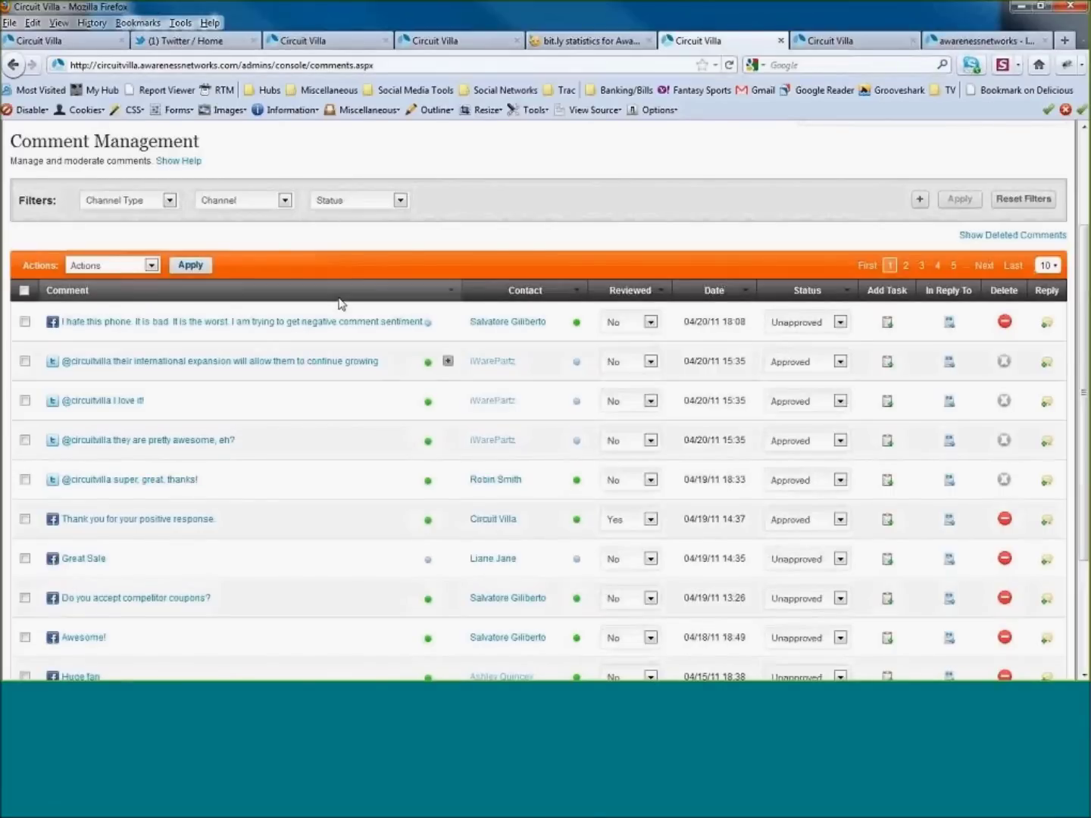
scroll(339, 304, "down", 2)
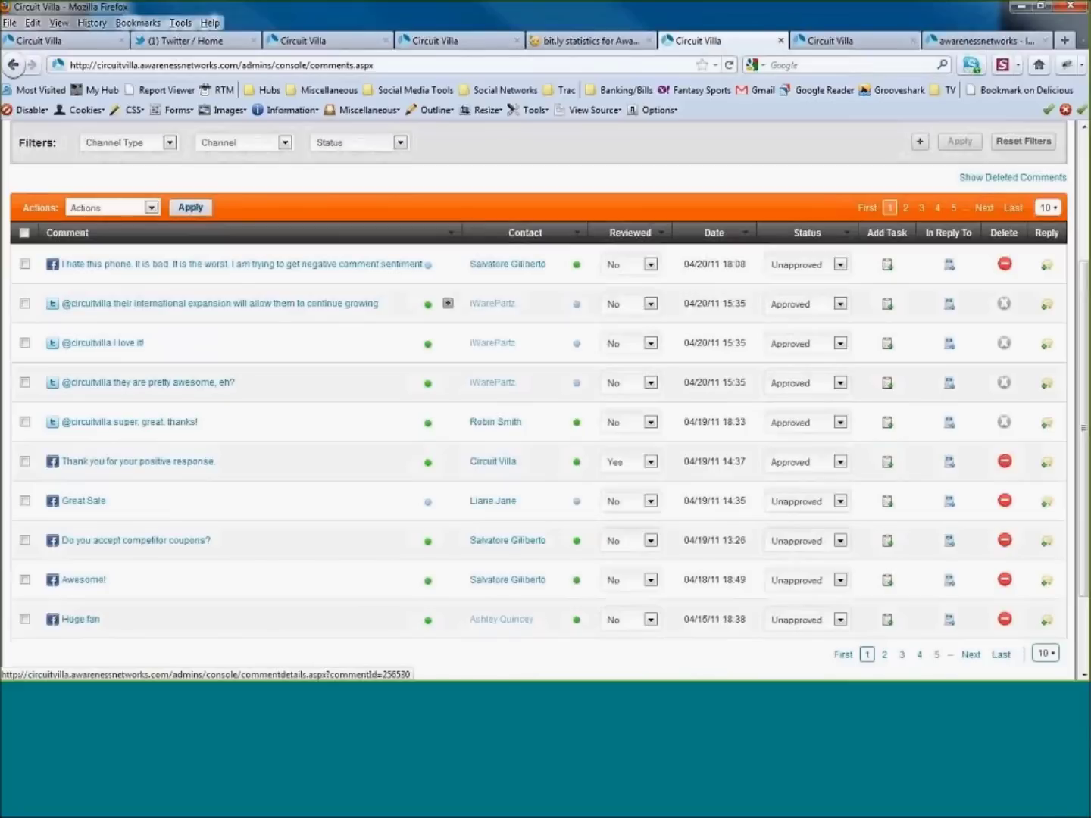
left_click(427, 346)
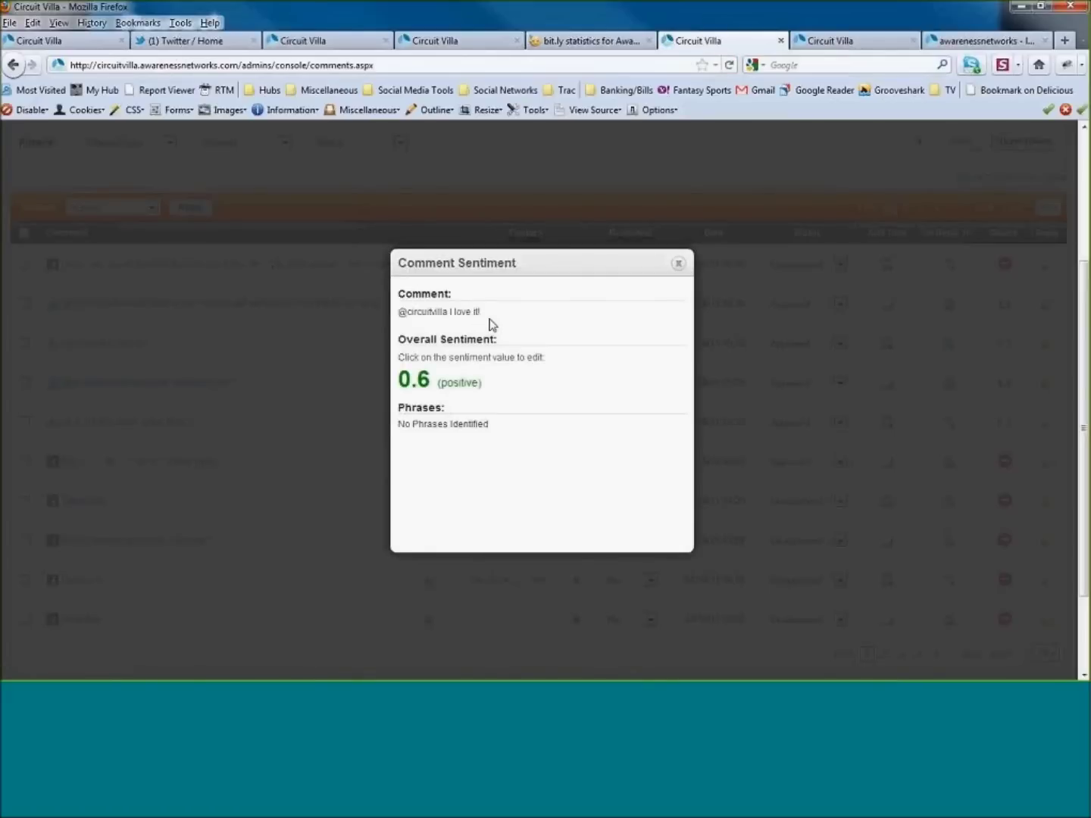
left_click(422, 383)
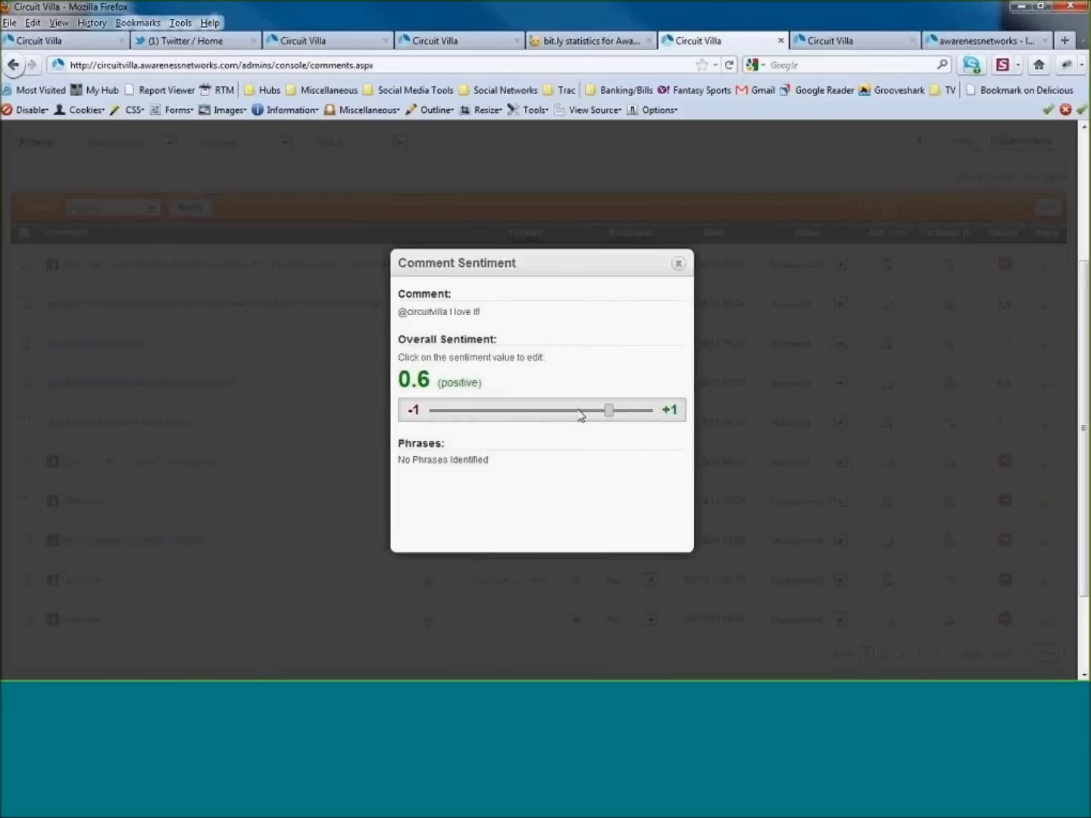
left_click_drag(580, 414, 477, 412)
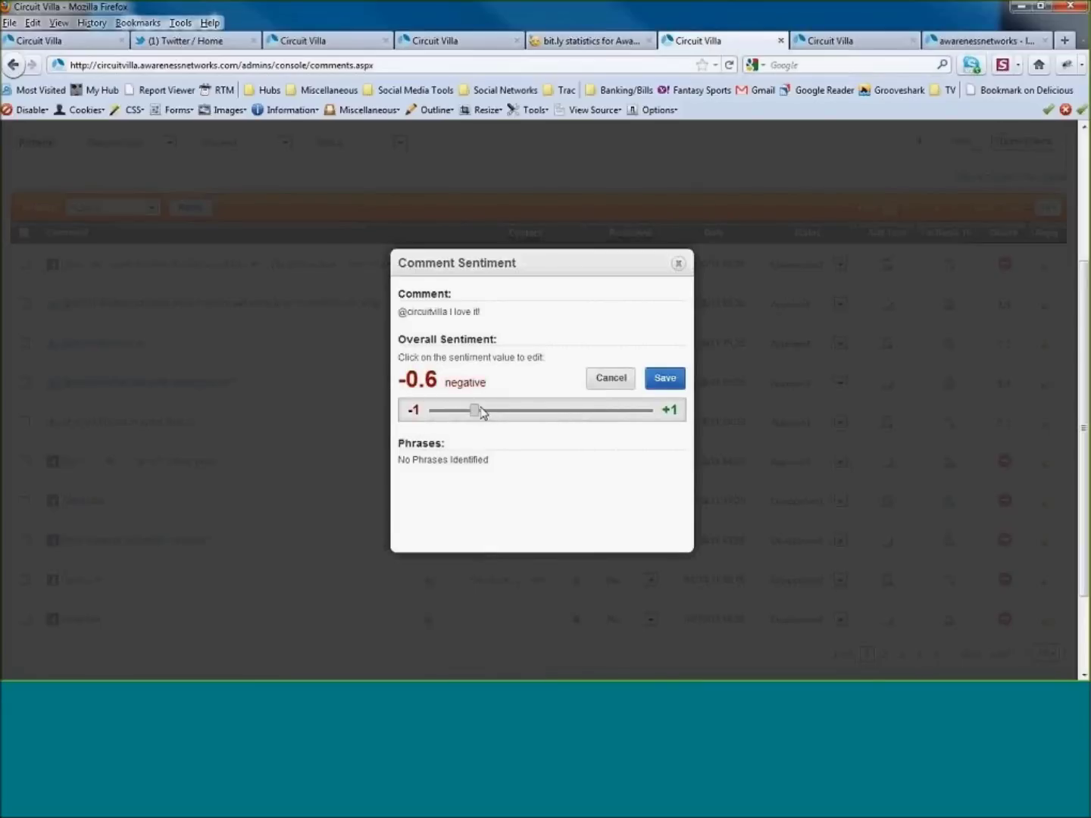
left_click(667, 386)
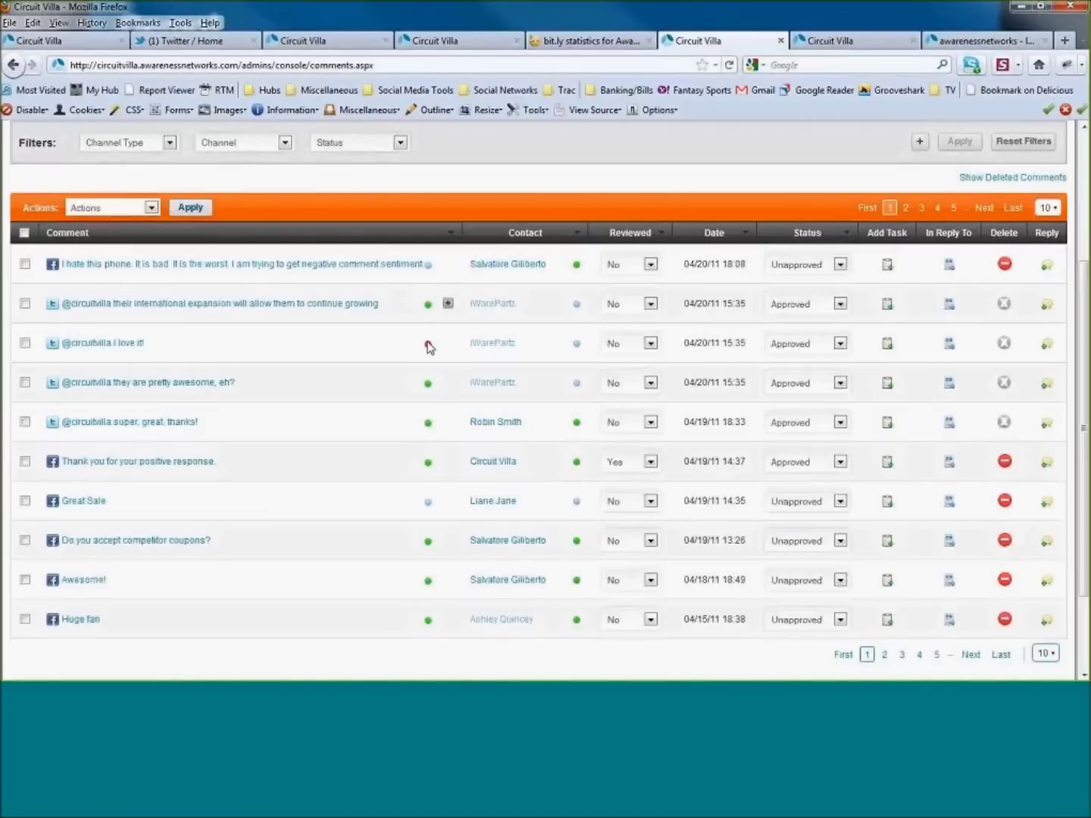
mouse_move(430, 348)
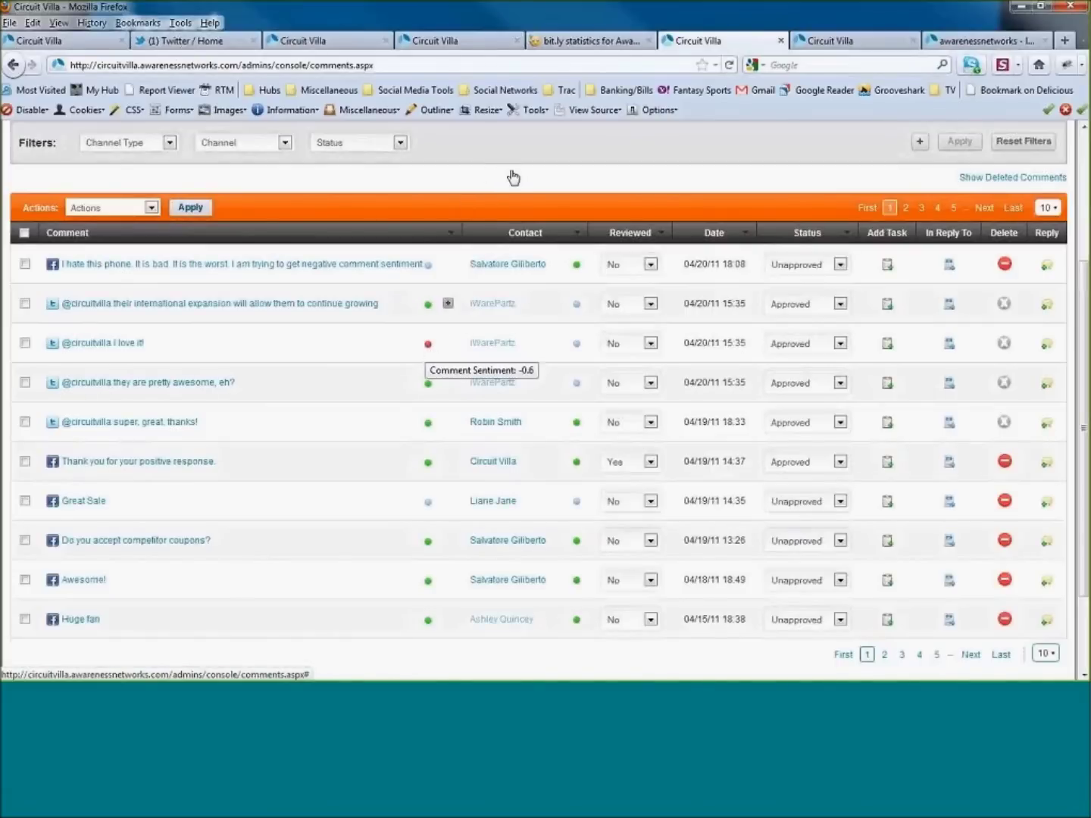
scroll(534, 216, "up", 2)
scroll(534, 216, "up", 3)
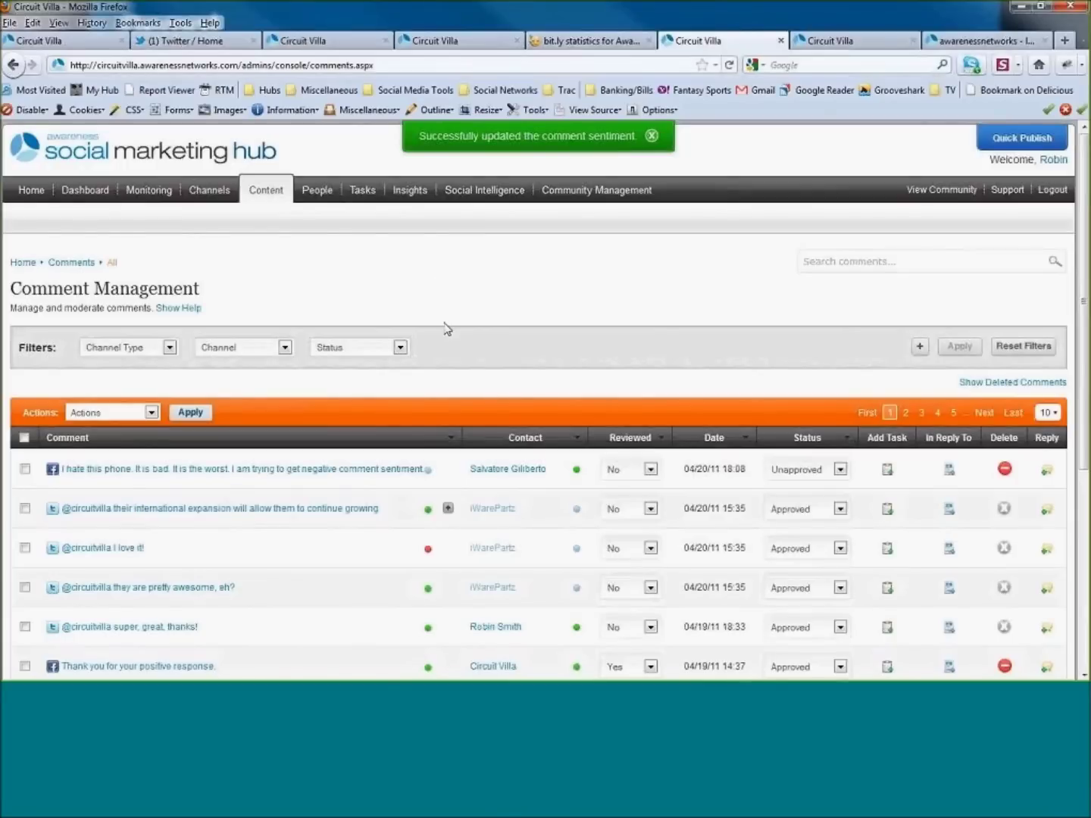
Switch to the Content Management page, reload the suggested content list, and look over the available status filter options
mouse_move(328, 205)
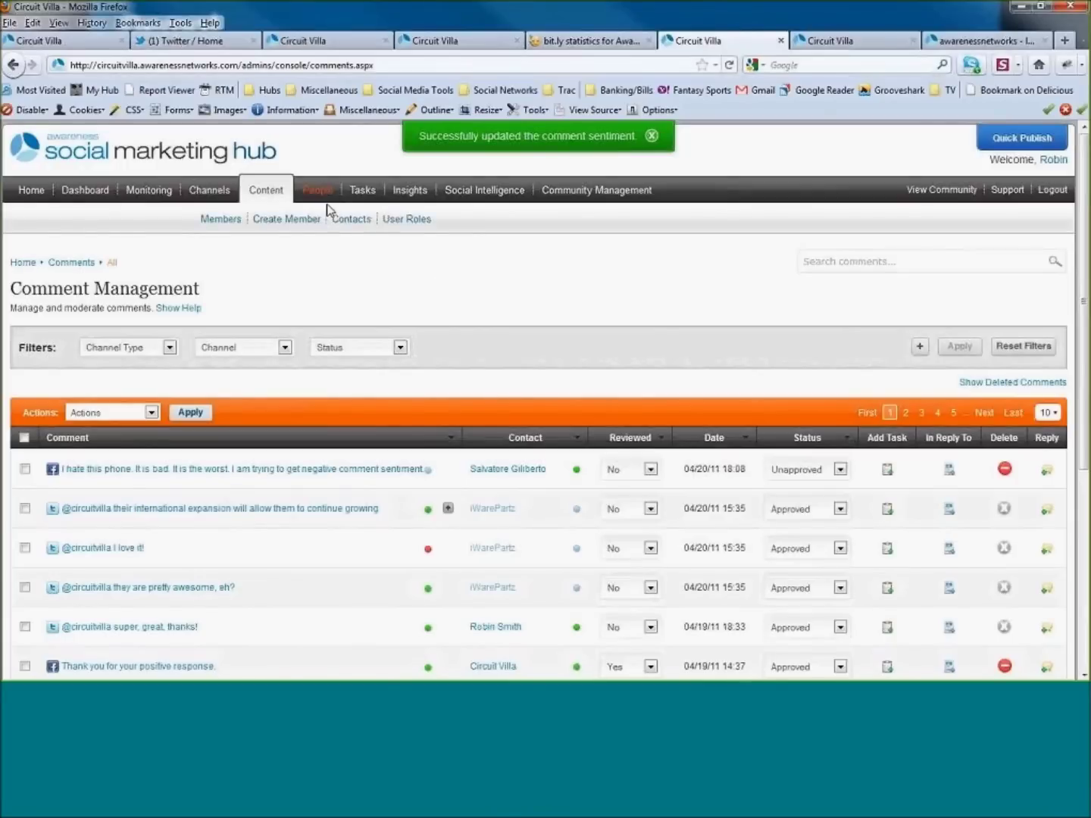
left_click(844, 44)
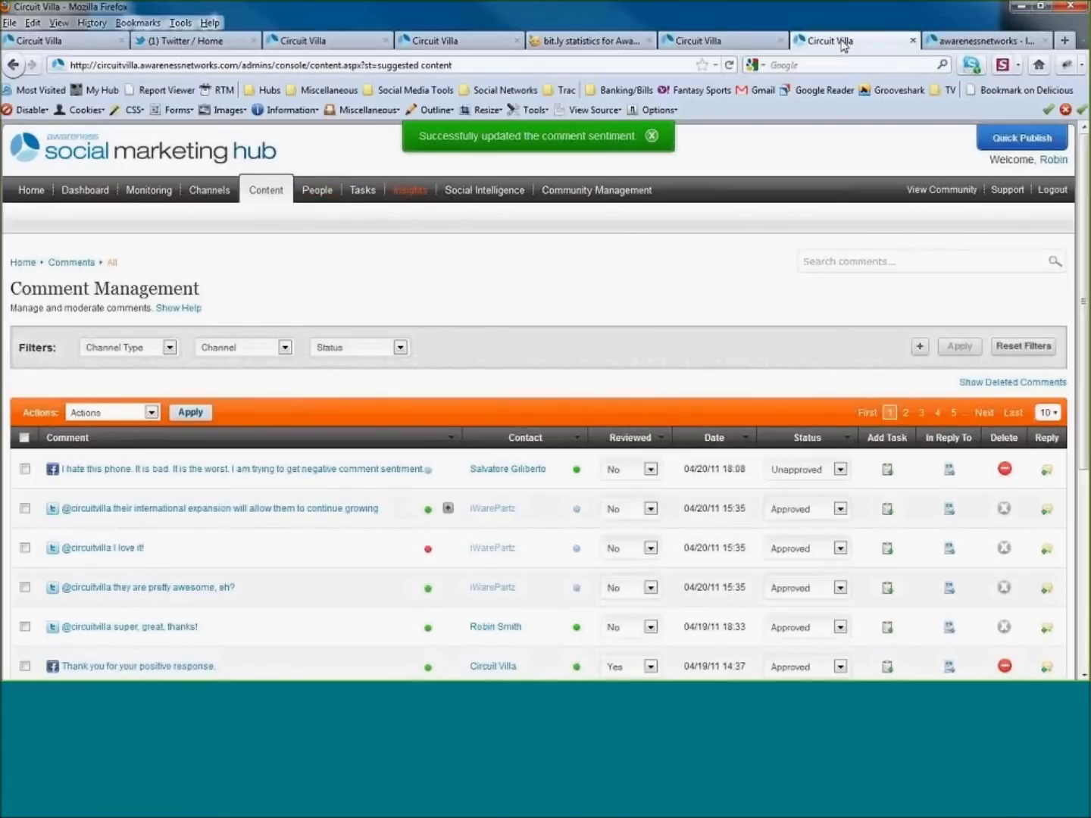
left_click(494, 65)
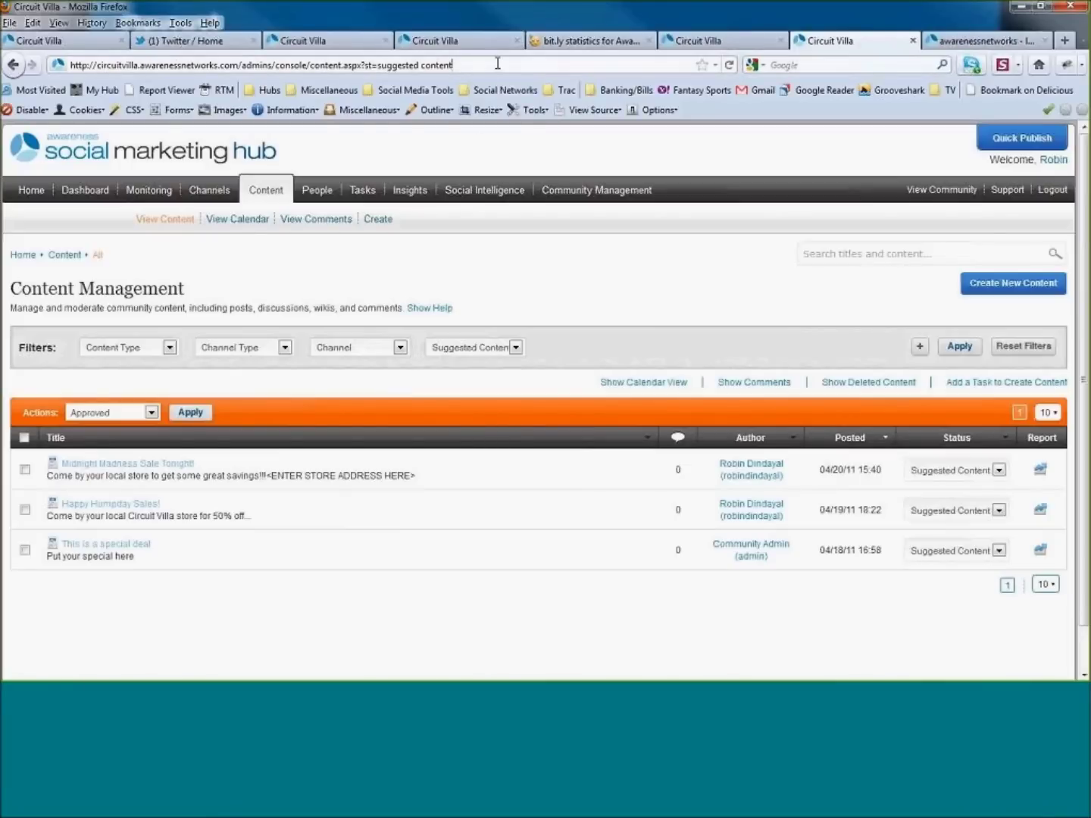
key("Return")
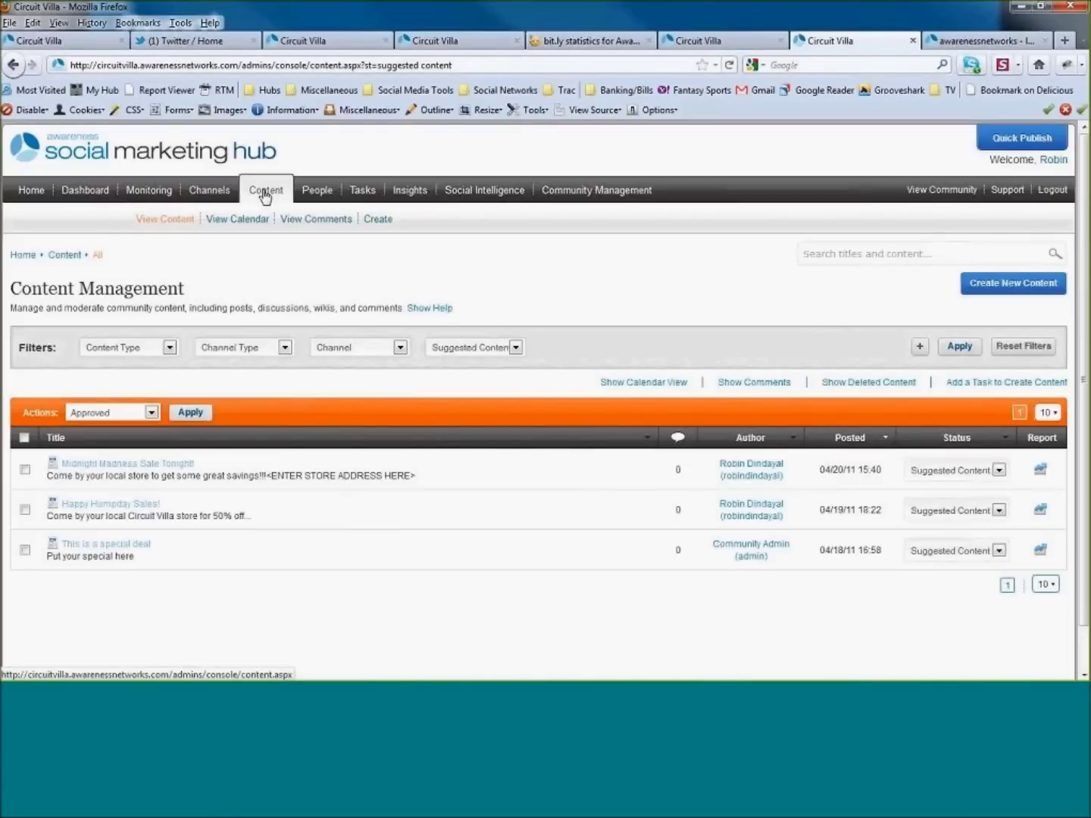
left_click(474, 350)
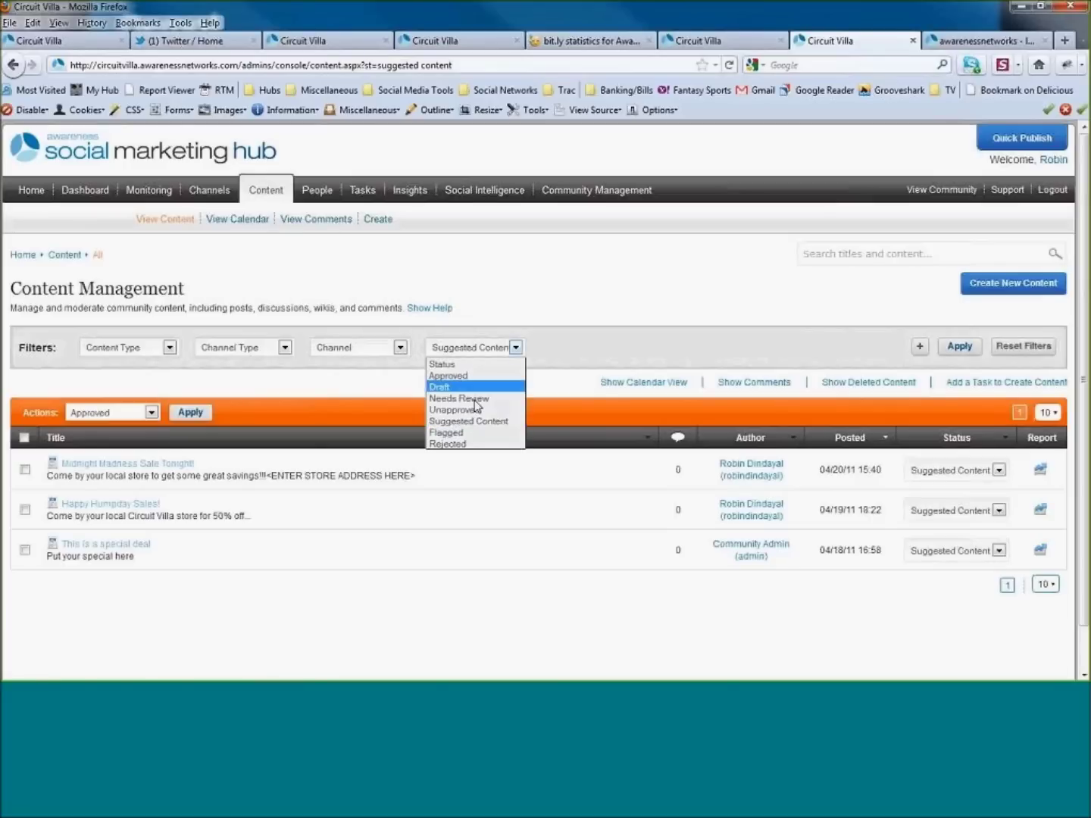
left_click(686, 306)
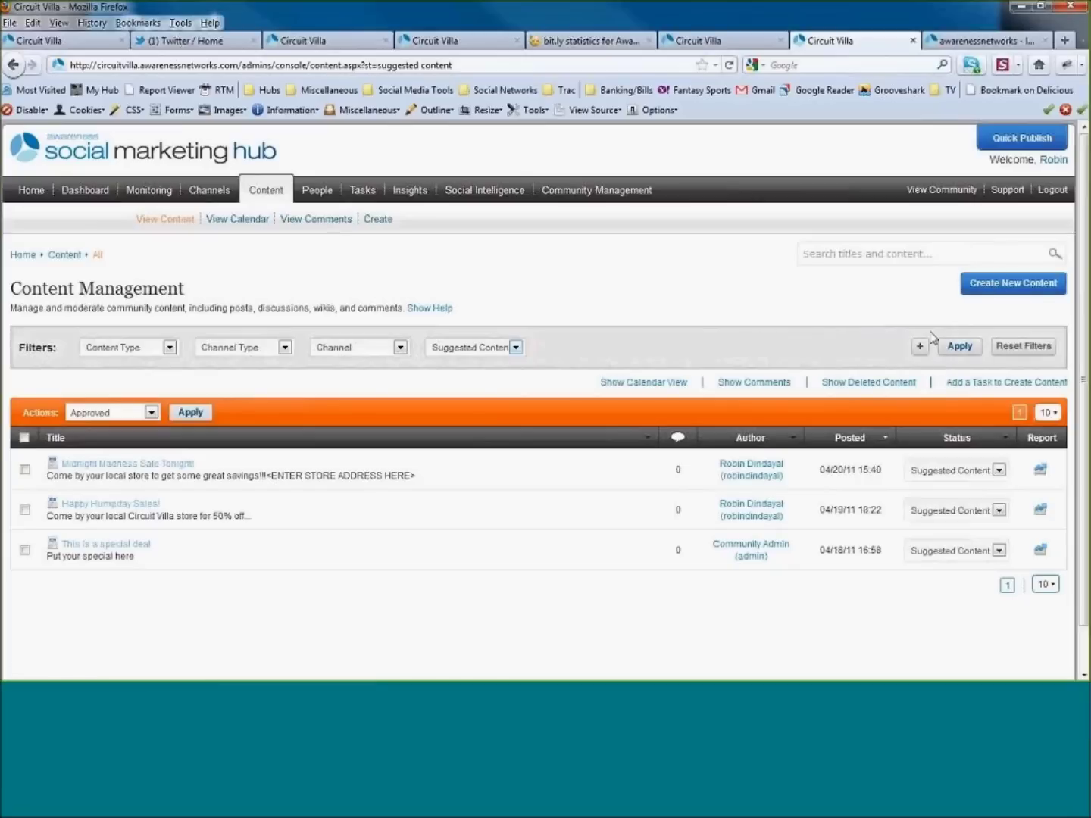
Create new content titled "Friday Sale!!!!" for Circuit Villa's Facebook Channel and the Facebook - Test Awareness Channel
left_click(1003, 284)
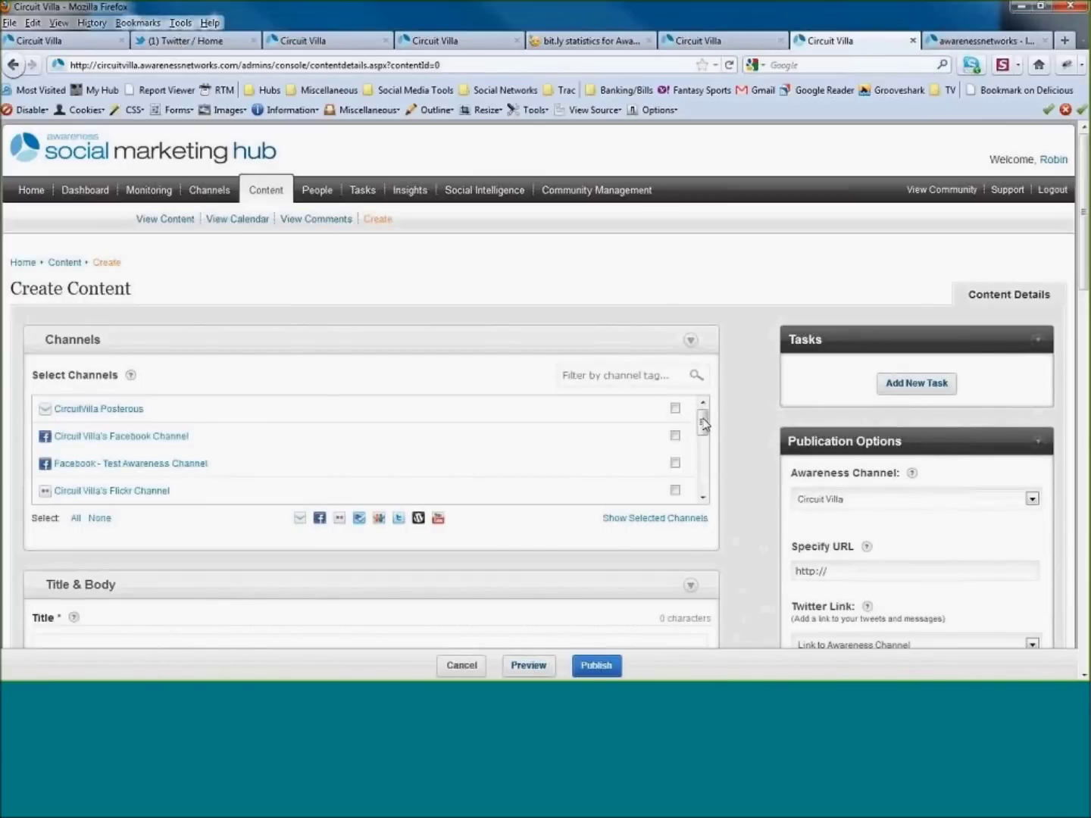
left_click(588, 373)
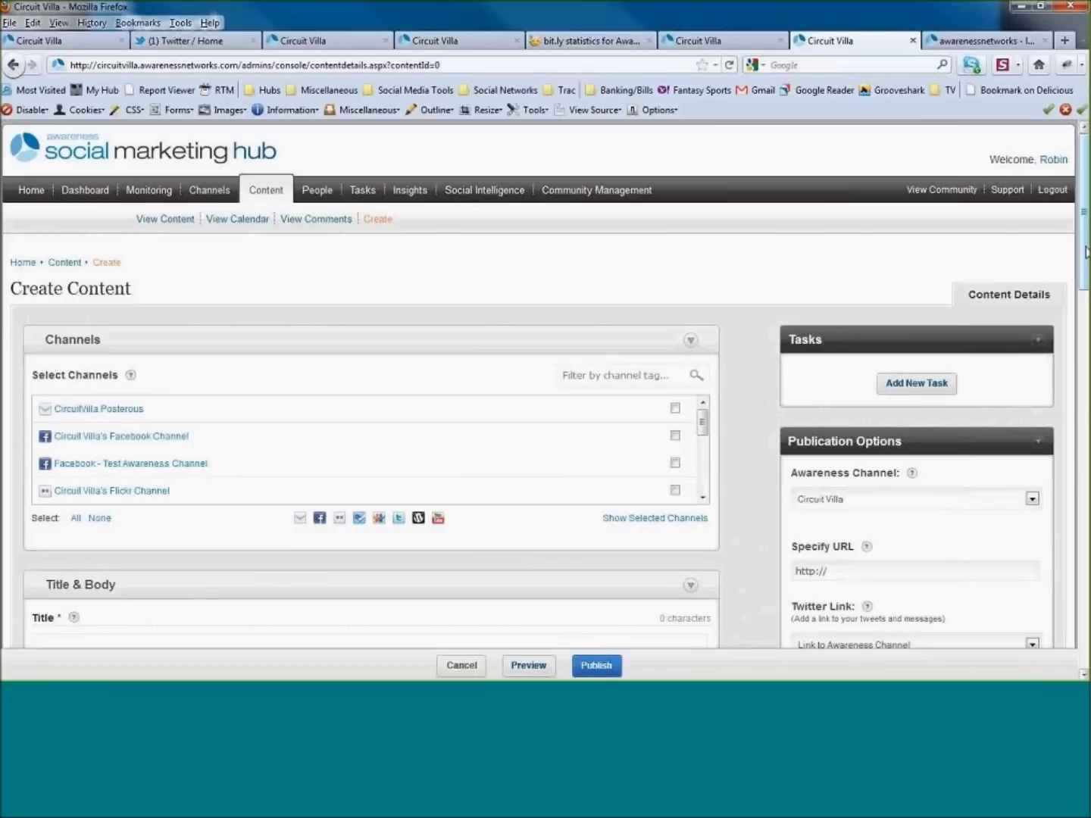
scroll(1086, 252, "down", 2)
scroll(1085, 255, "down", 1)
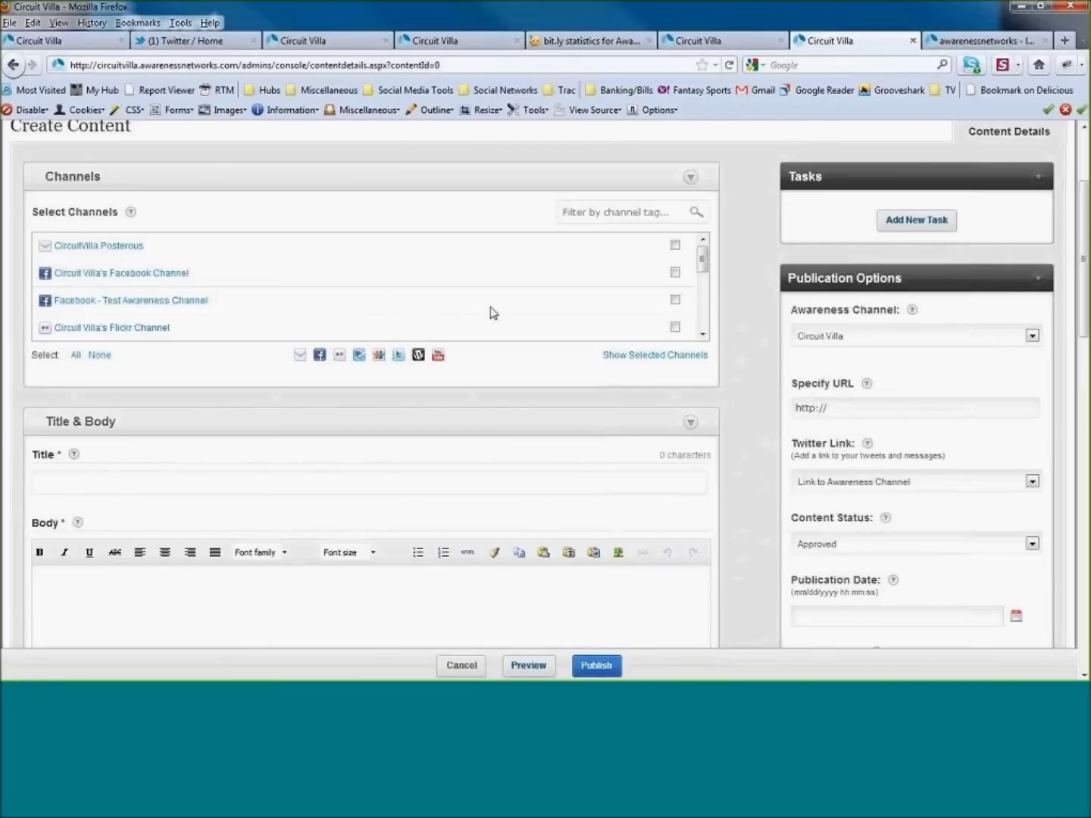
left_click(675, 274)
left_click(521, 477)
type("Friday Sale")
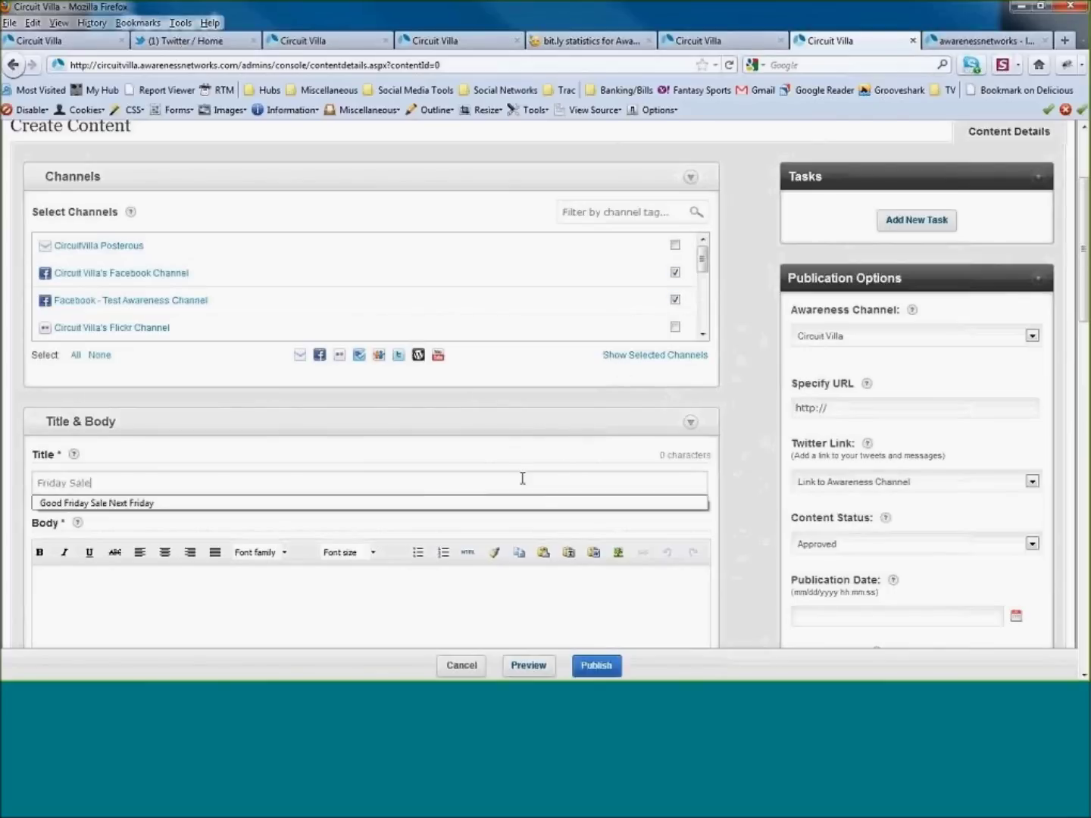
type("!!!!")
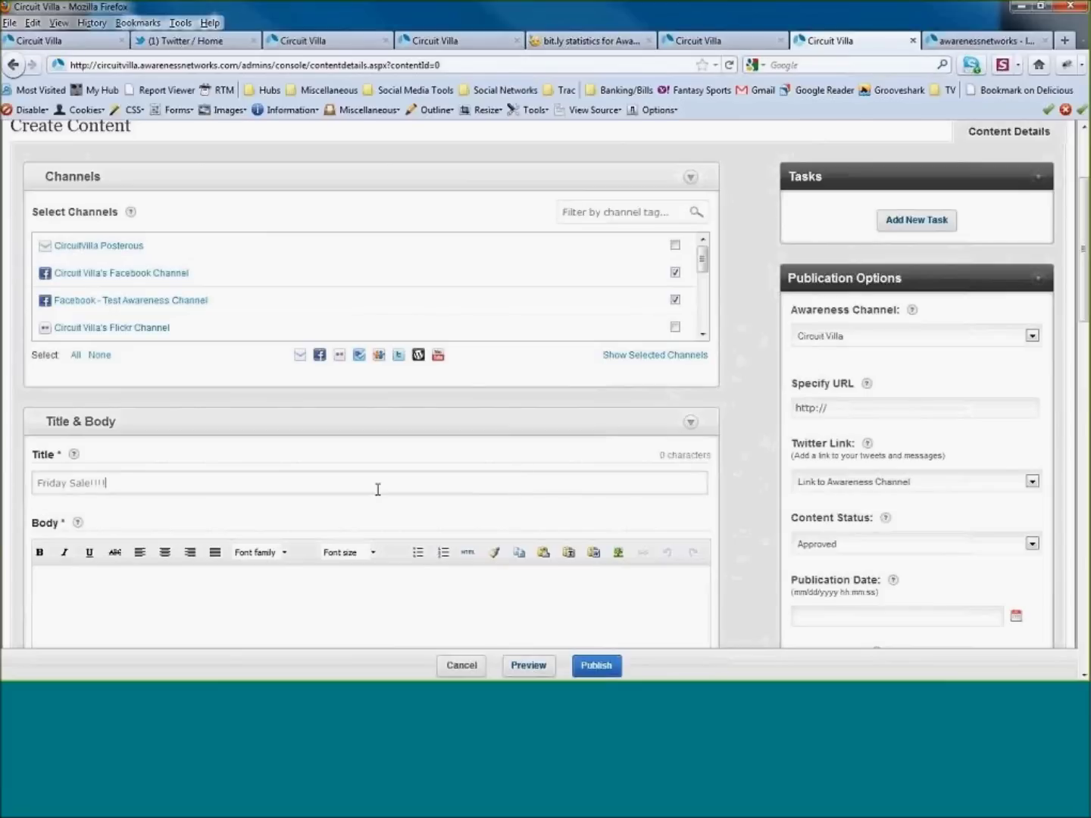
Write "There is a big sale this Friday...check it out at your local store." in the content body
left_click(258, 606)
type("There")
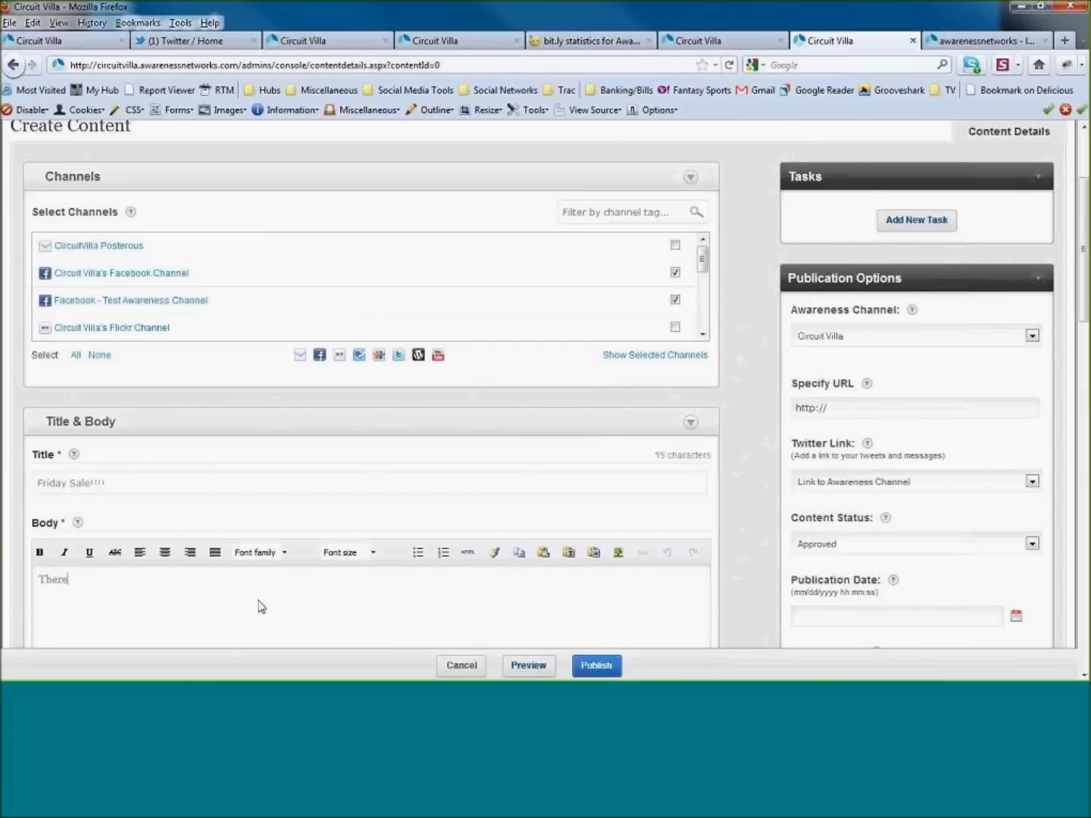
type(" is a big sale this Fridya,")
key("BackSpace")
key("BackSpace")
key("BackSpace")
type("ay")
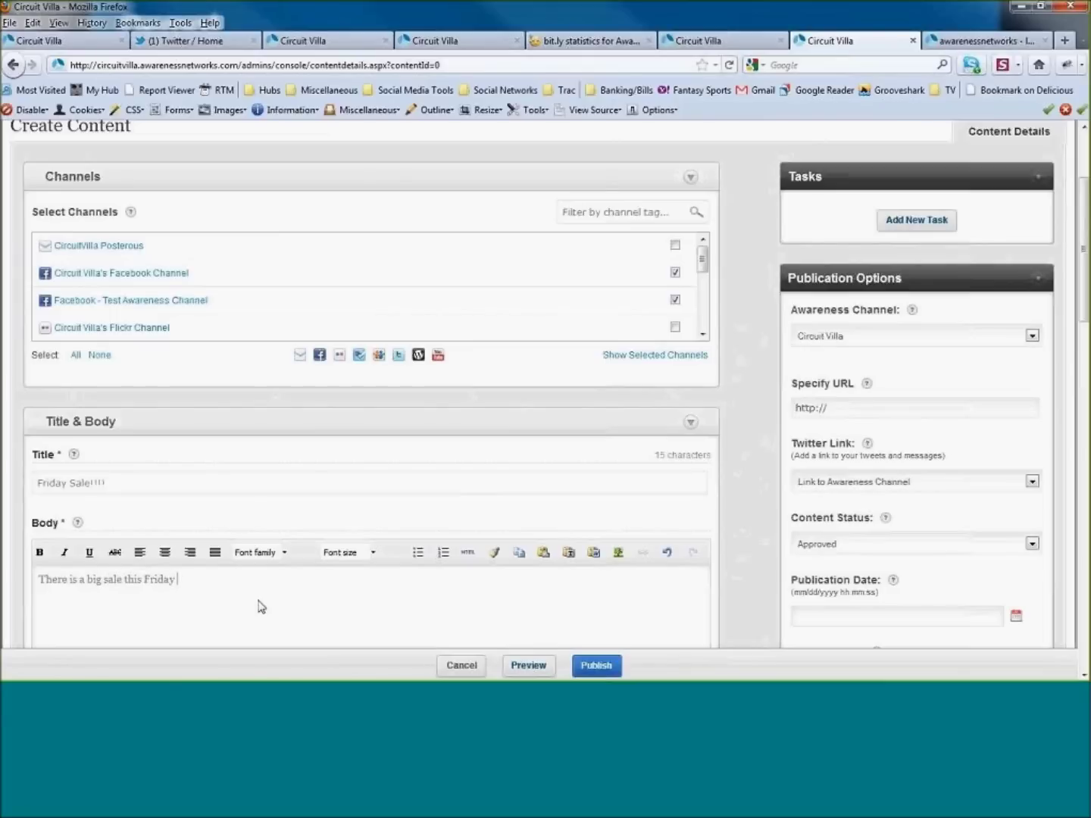
type("...check it  out at your local store")
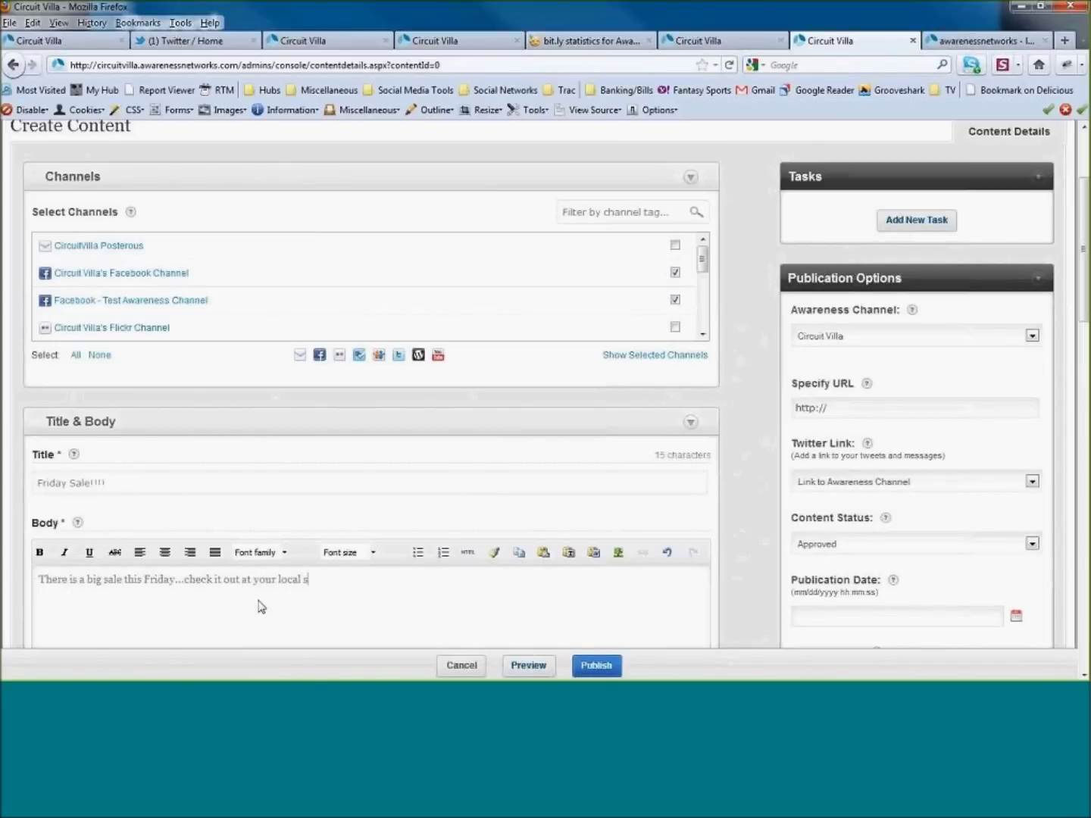
key("BackSpace")
key("BackSpace")
type("re.")
Add the line "<NOTE: ADD YOUR STORE ADDRESS HERE>" to the body, set the content status to Suggested Content, and publish it
key("Return")
type("<NOTE: ADD YOUR")
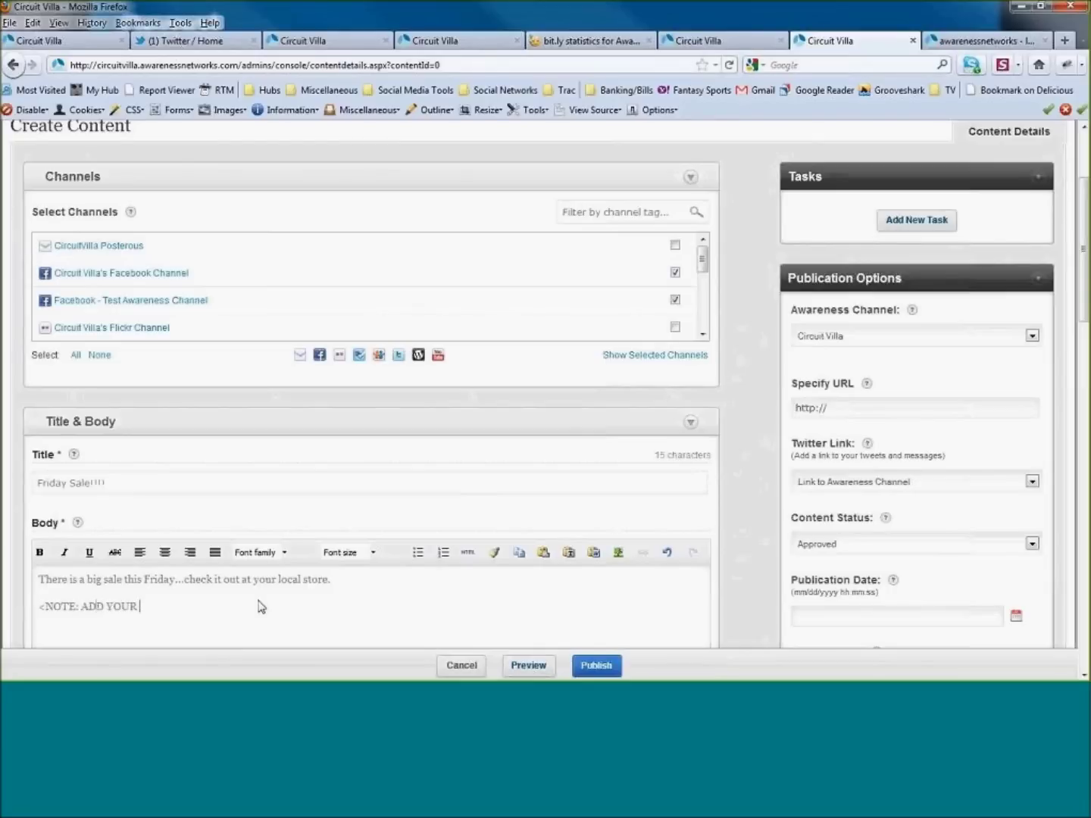
type("STORE ADDRESS H")
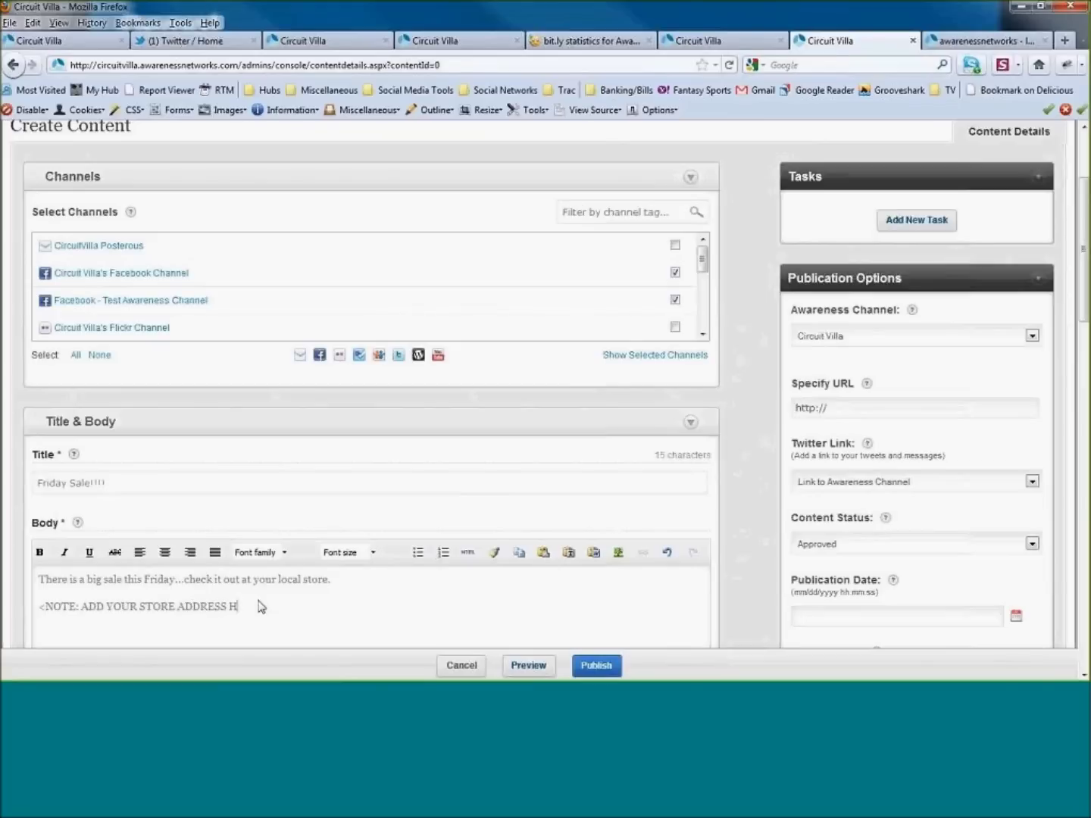
type("ERE>")
left_click(849, 546)
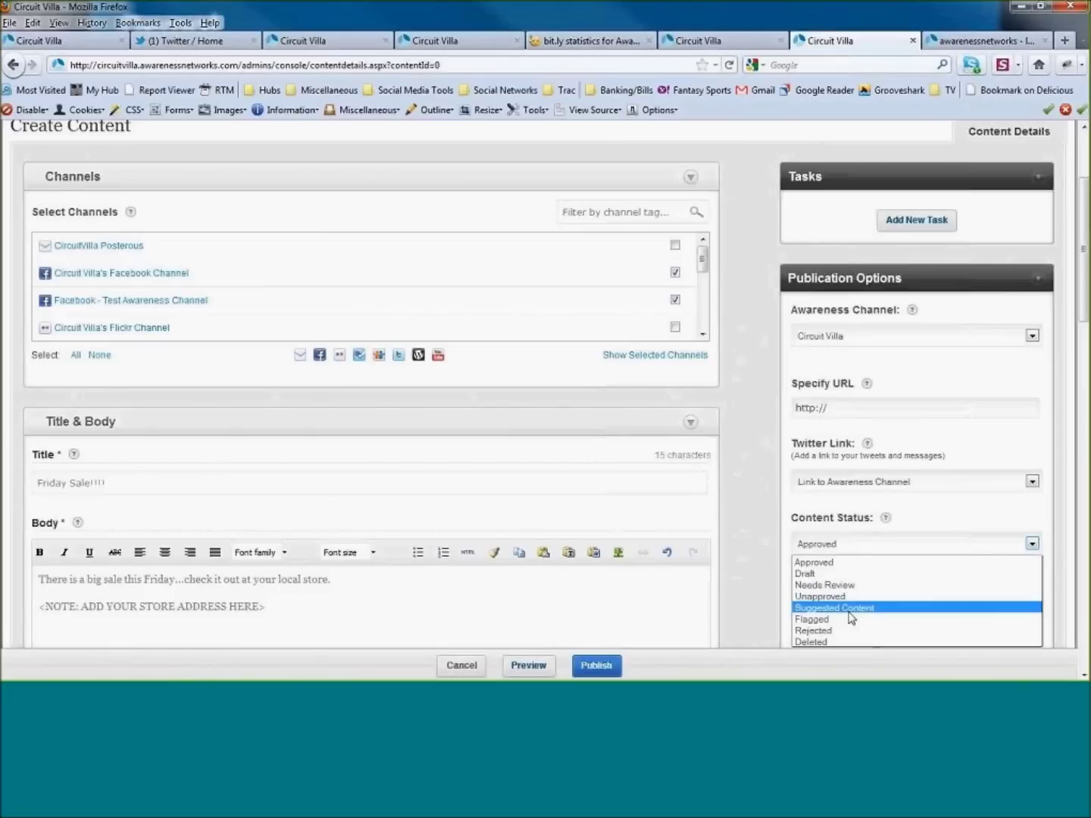
left_click(849, 610)
left_click(596, 667)
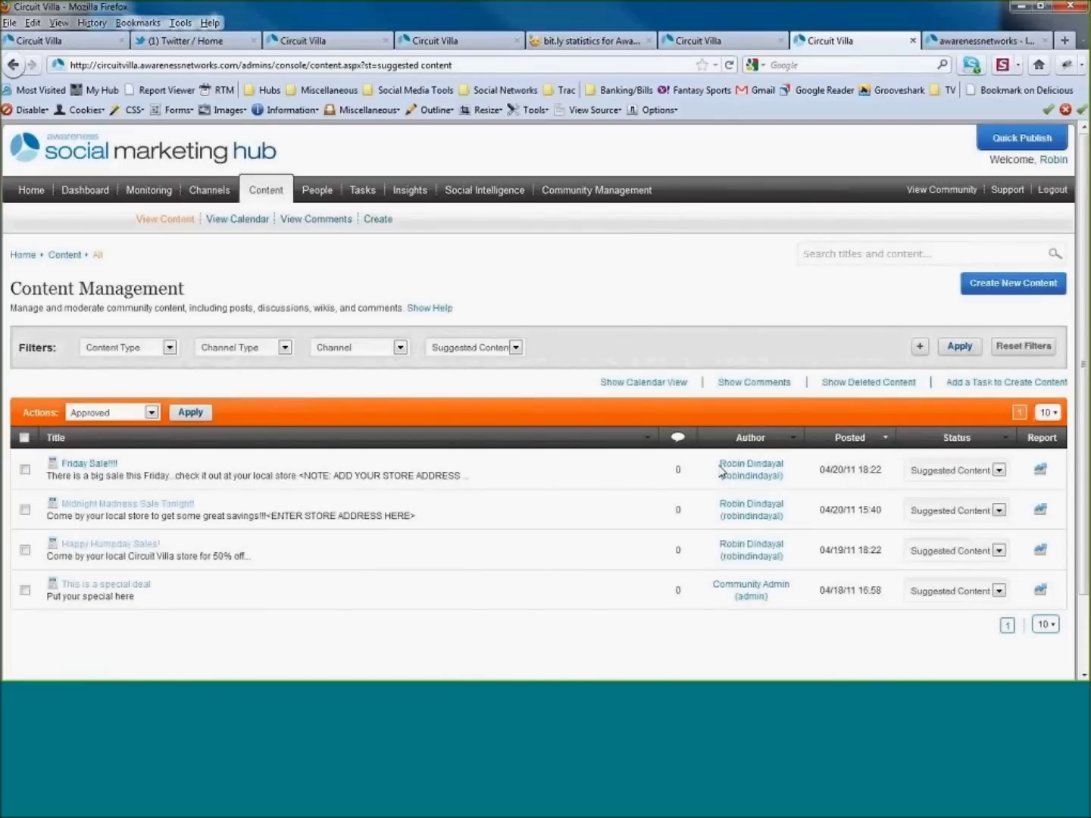
Log in to the hub's other session with the manager account and filter its content list by Suggested Content status
left_click(986, 43)
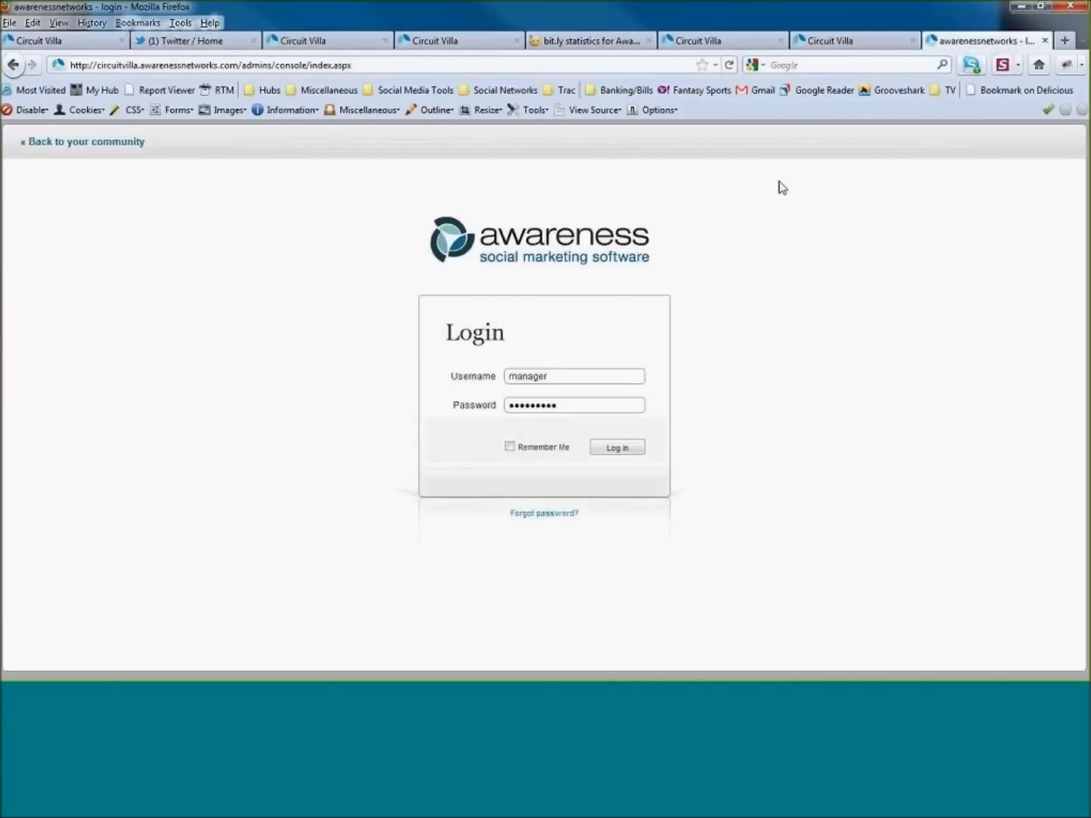
left_click(625, 449)
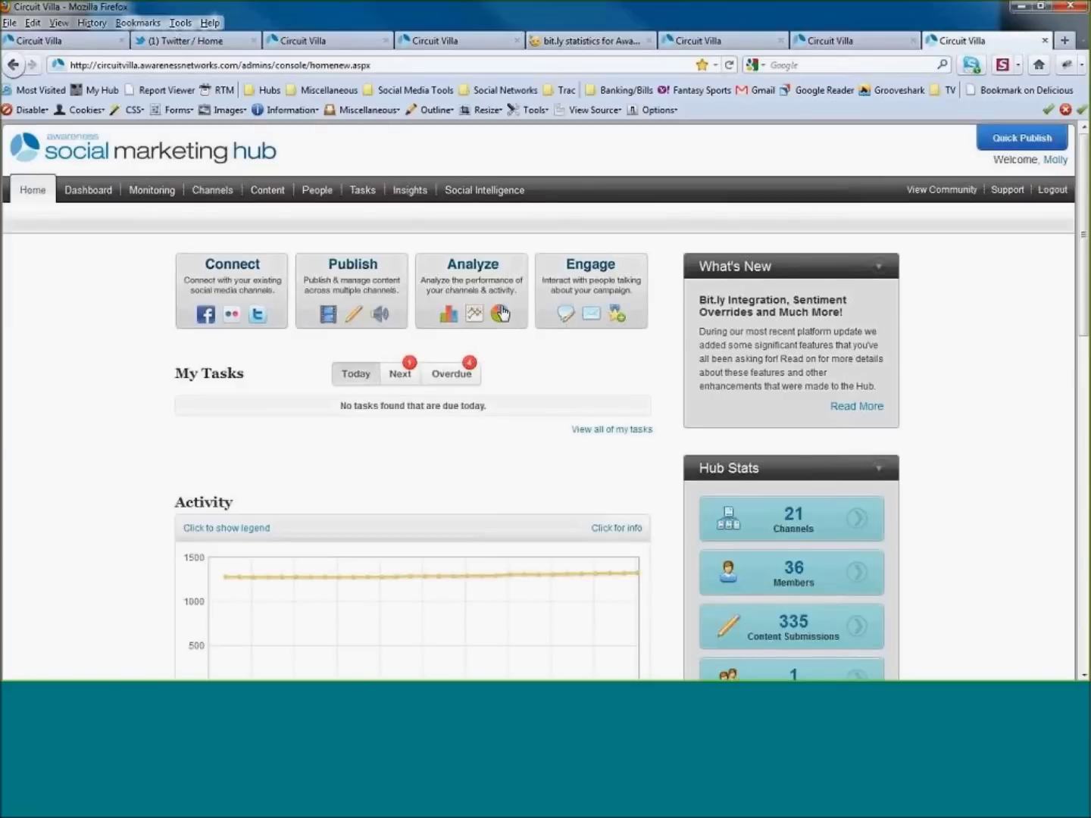
left_click(273, 194)
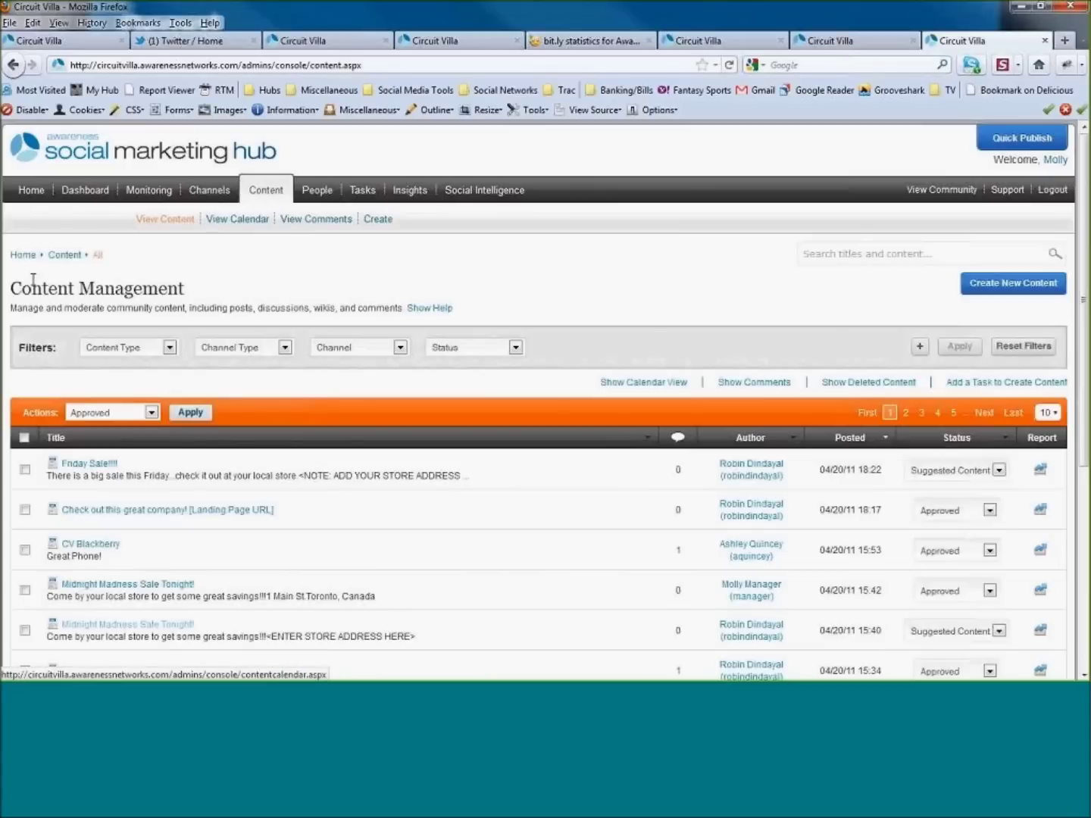
left_click(497, 354)
left_click(494, 419)
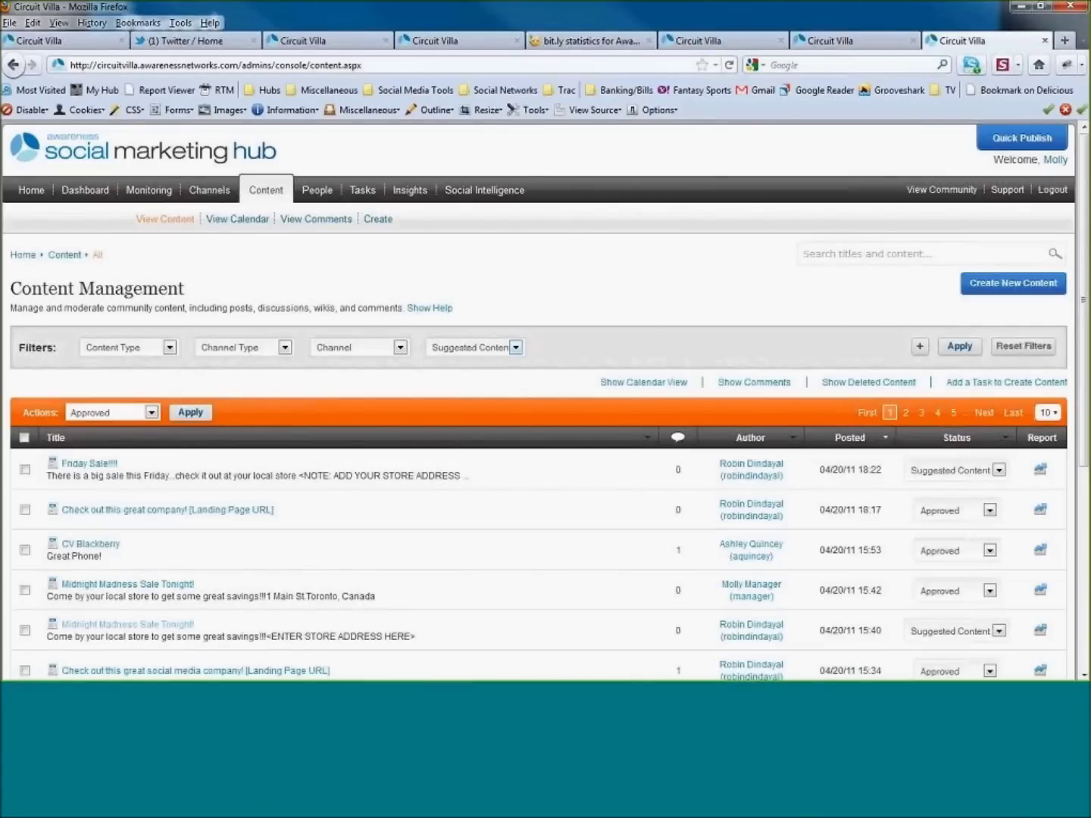
left_click(959, 347)
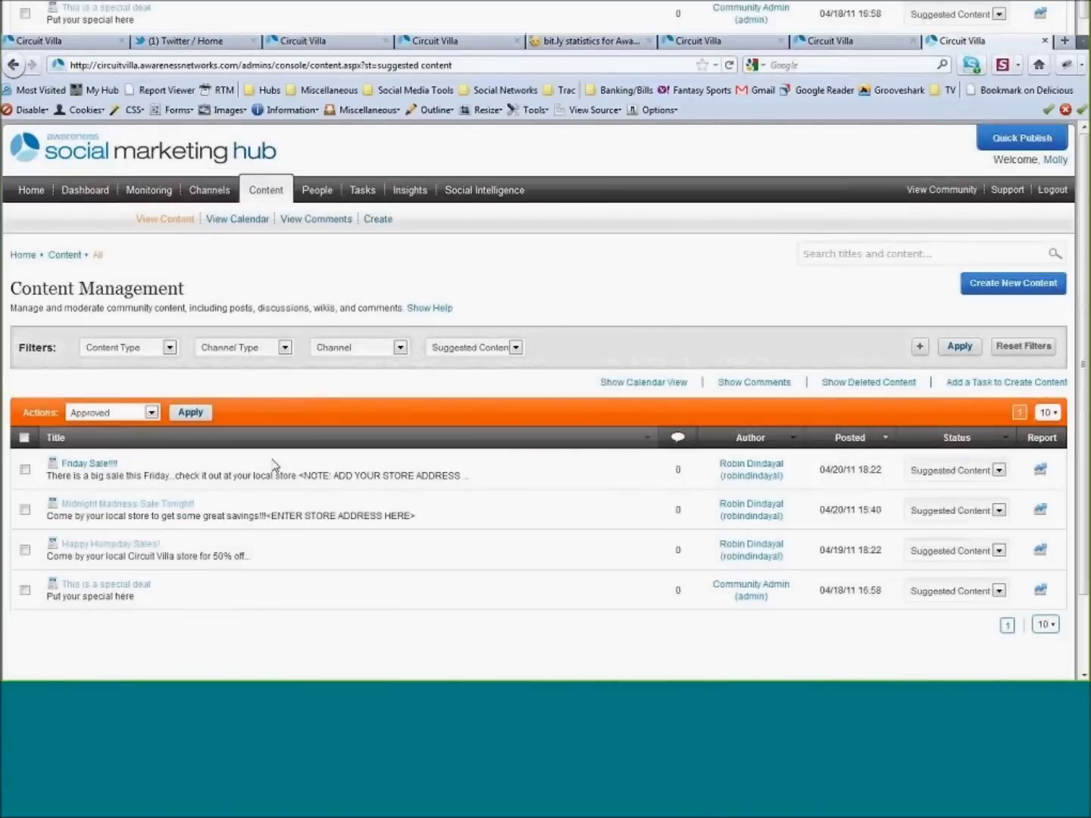
Open the "Friday Sale!!!!" suggested content, collapse its channels section, and review the title, body and publication options
left_click(88, 465)
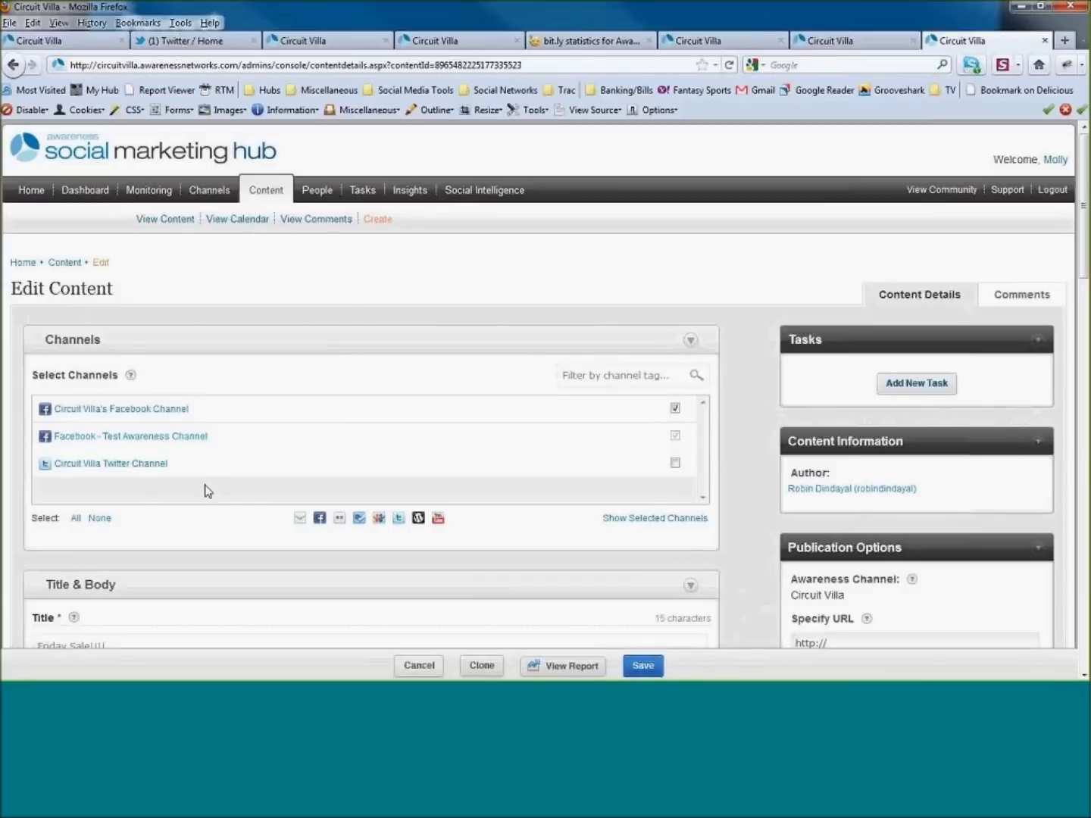
left_click(689, 339)
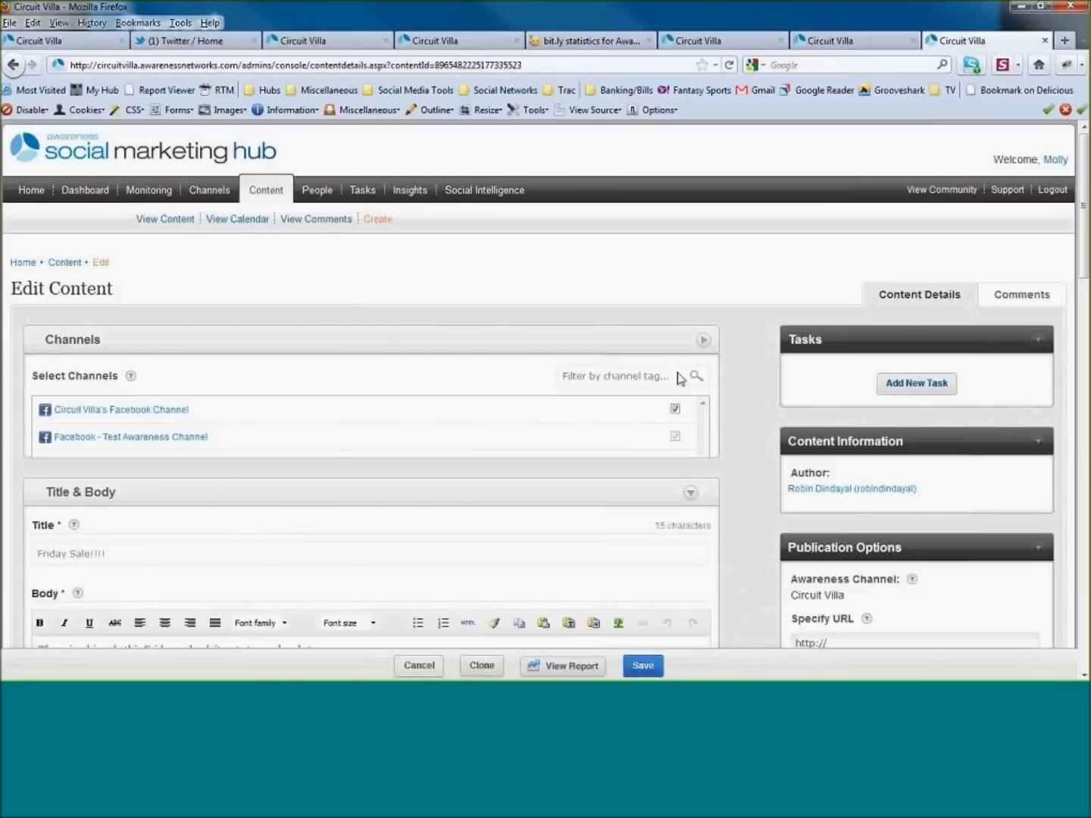
scroll(444, 409, "down", 1)
left_click(382, 396)
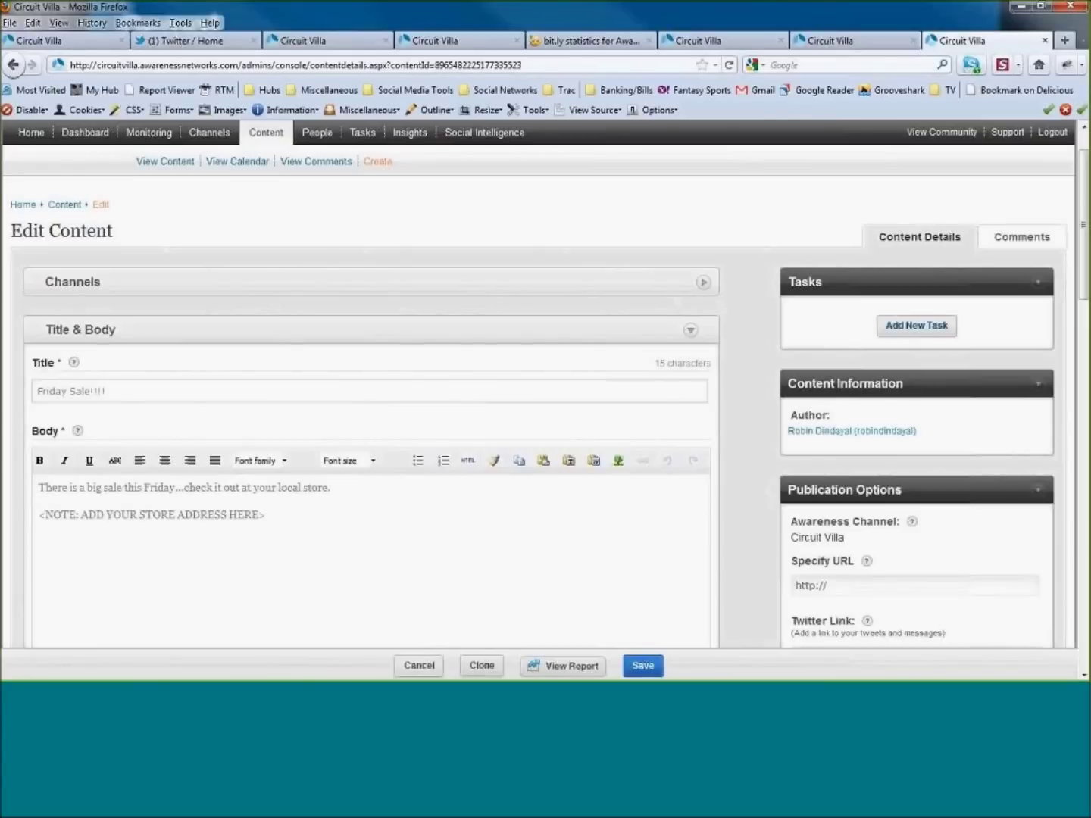
scroll(604, 565, "down", 3)
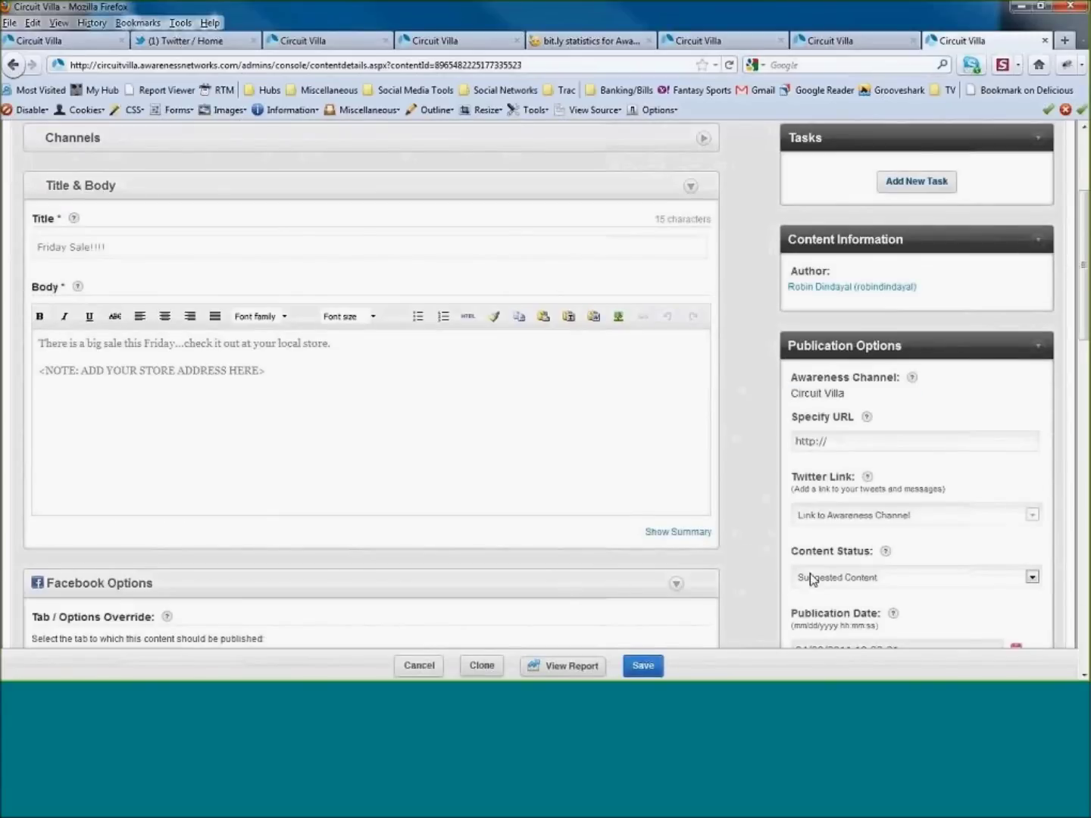
Clone the "Friday Sale!!!!" content to the Circuit Villa Awareness Channel and open the cloned copy
left_click(490, 668)
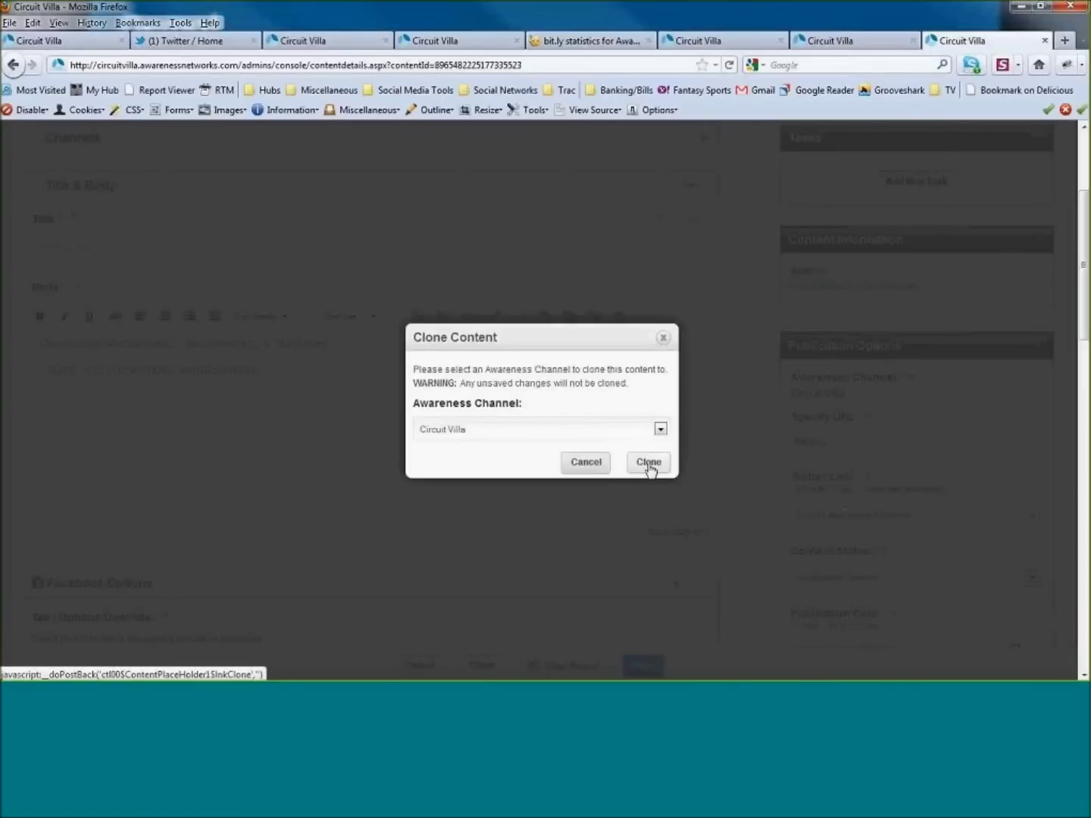
left_click(649, 464)
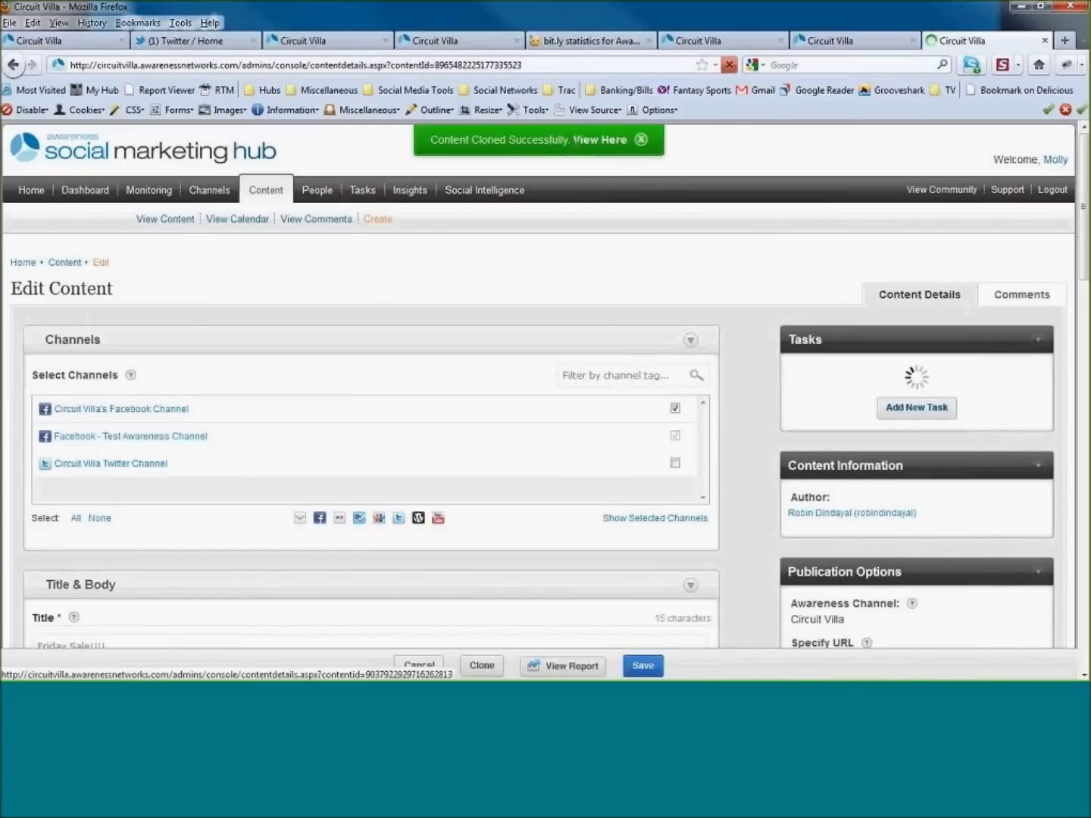
left_click(603, 141)
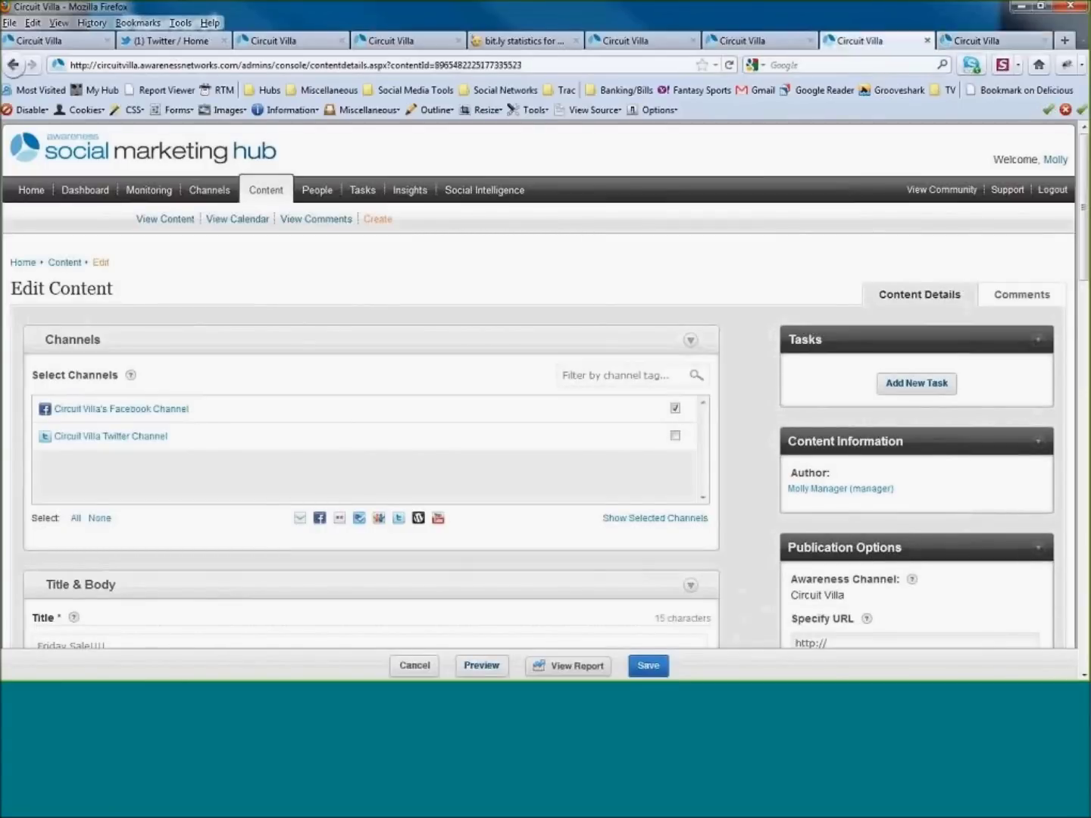
left_click(879, 41)
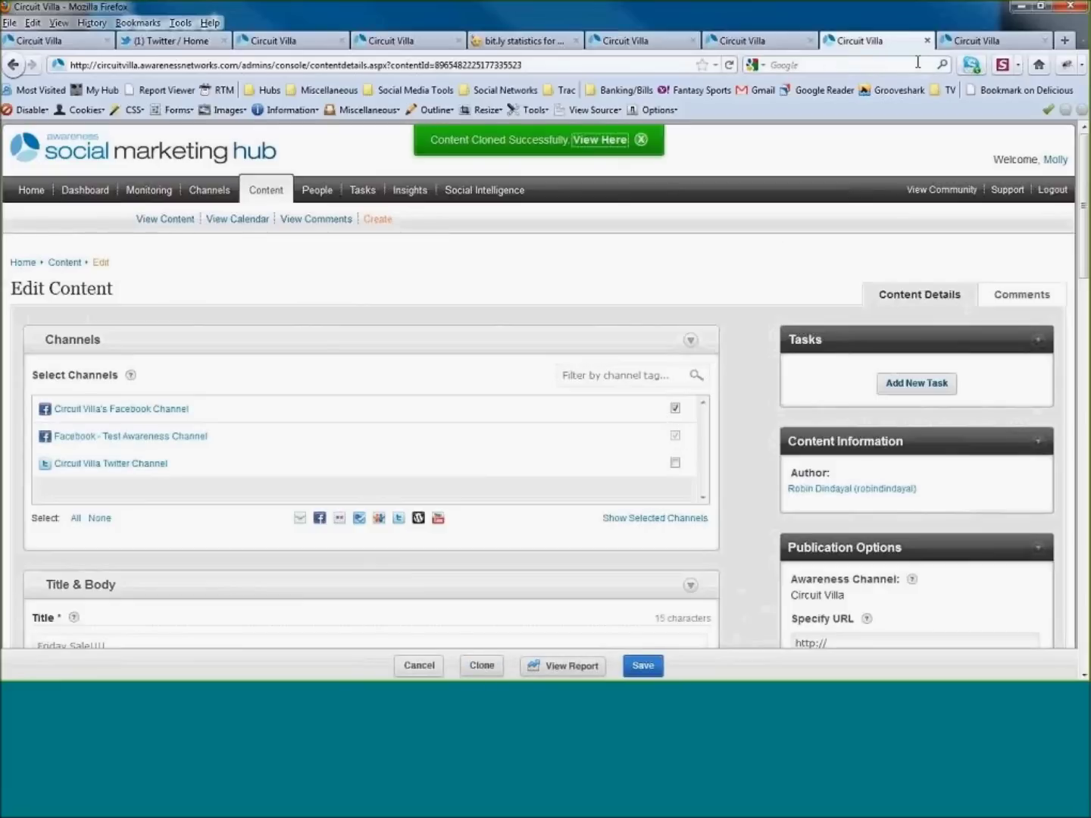
left_click(973, 42)
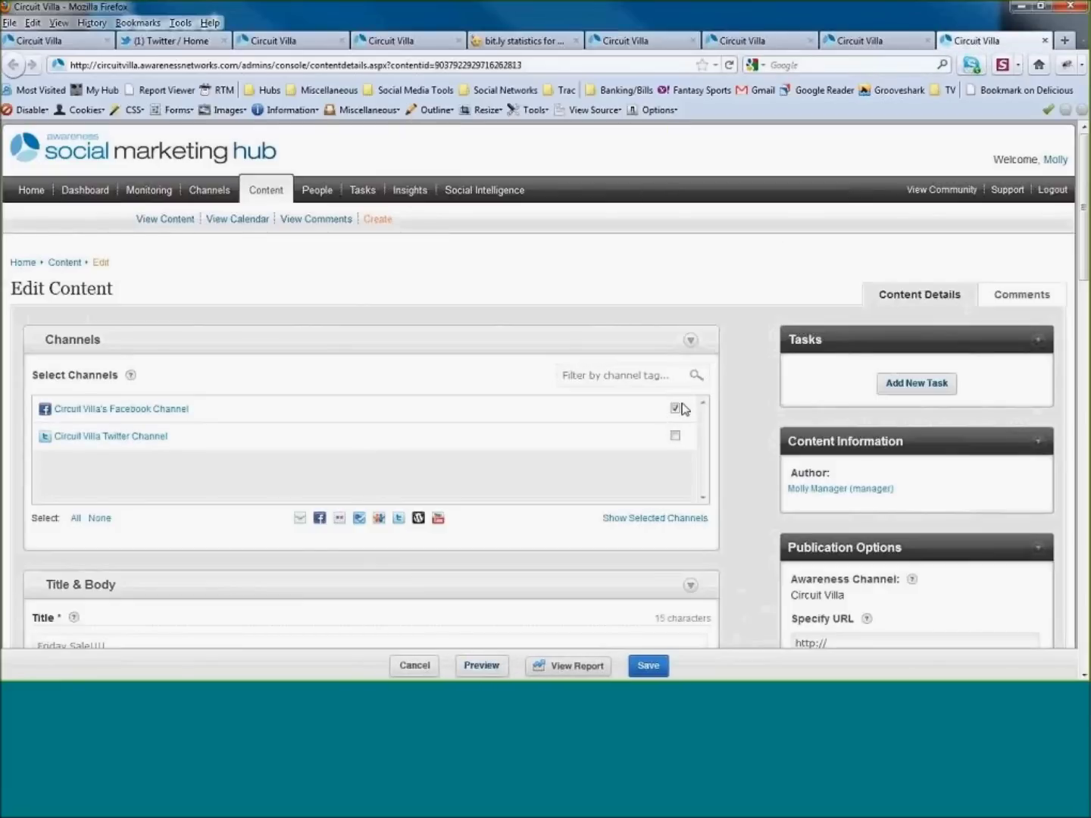
Replace the store address placeholder note in the cloned content's body with the local store's street address on two lines
scroll(695, 376, "down", 2)
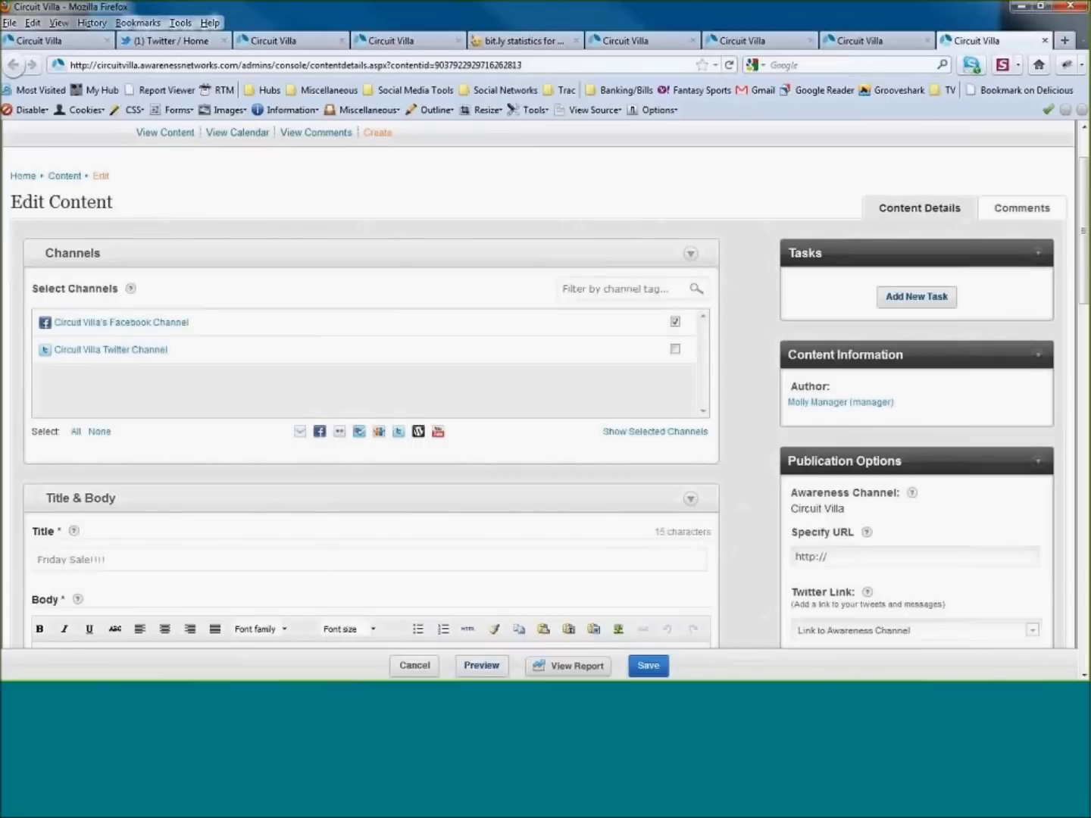
scroll(468, 392, "down", 8)
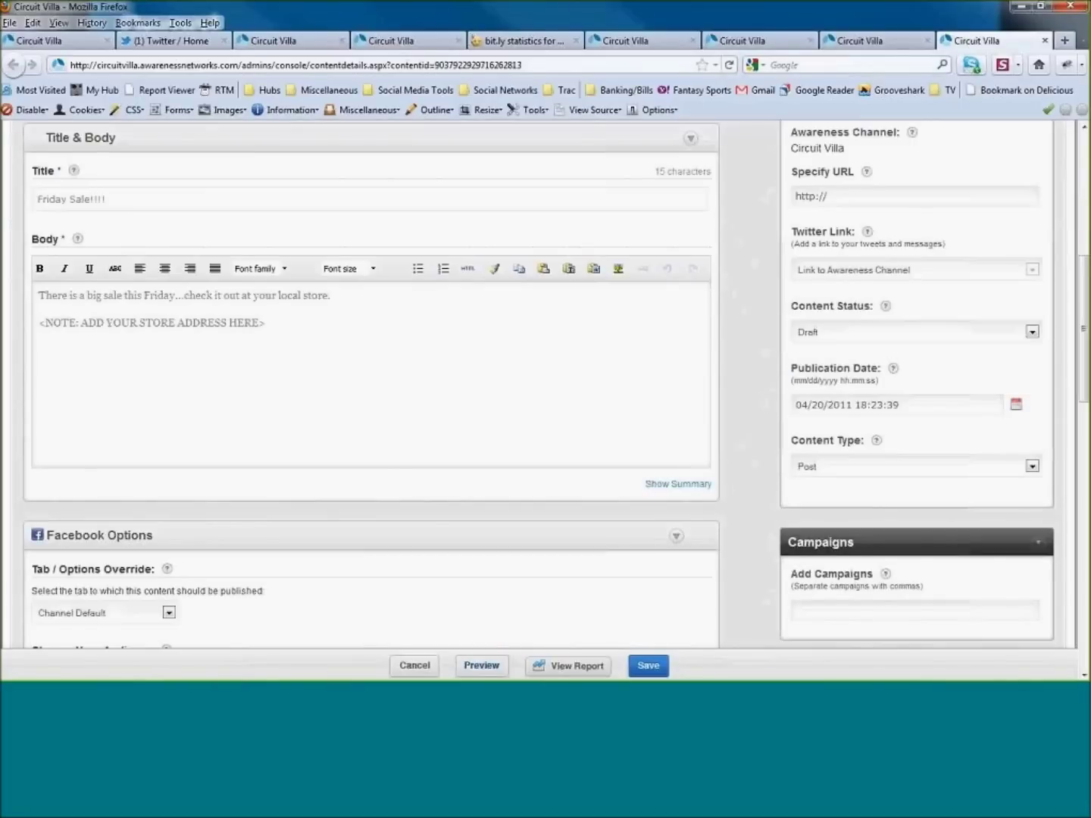
left_click_drag(265, 323, 15, 336)
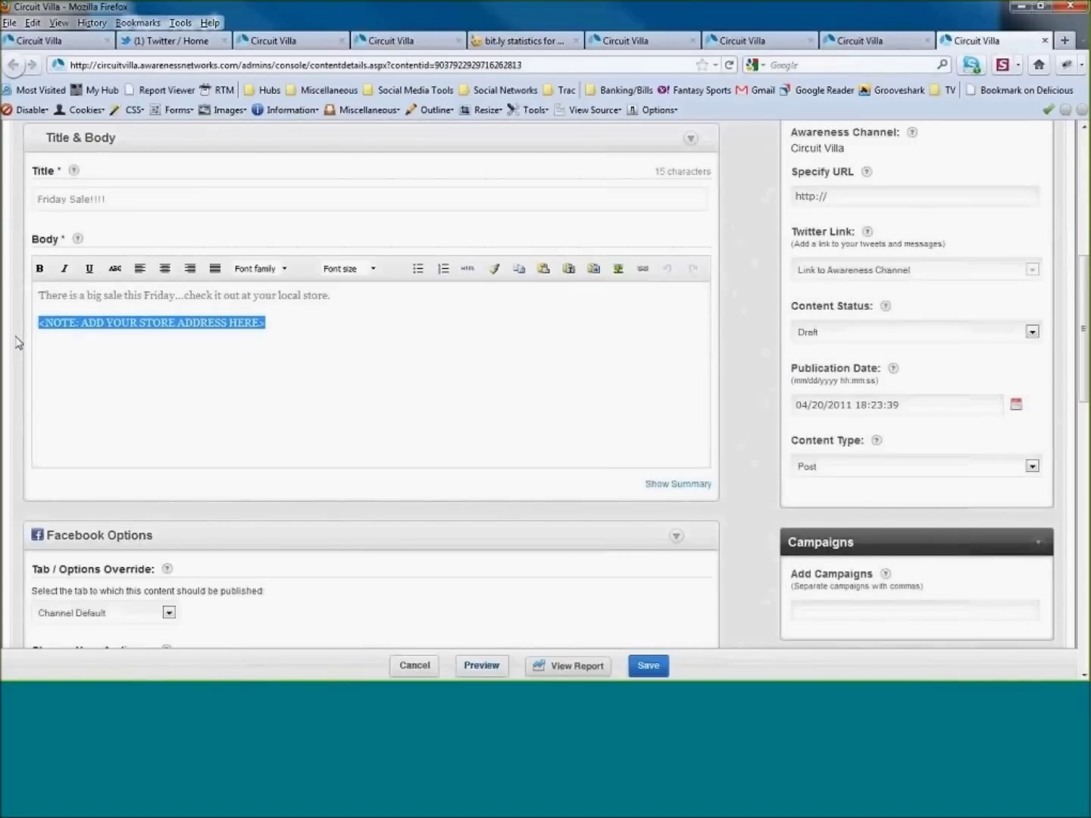
type("1")
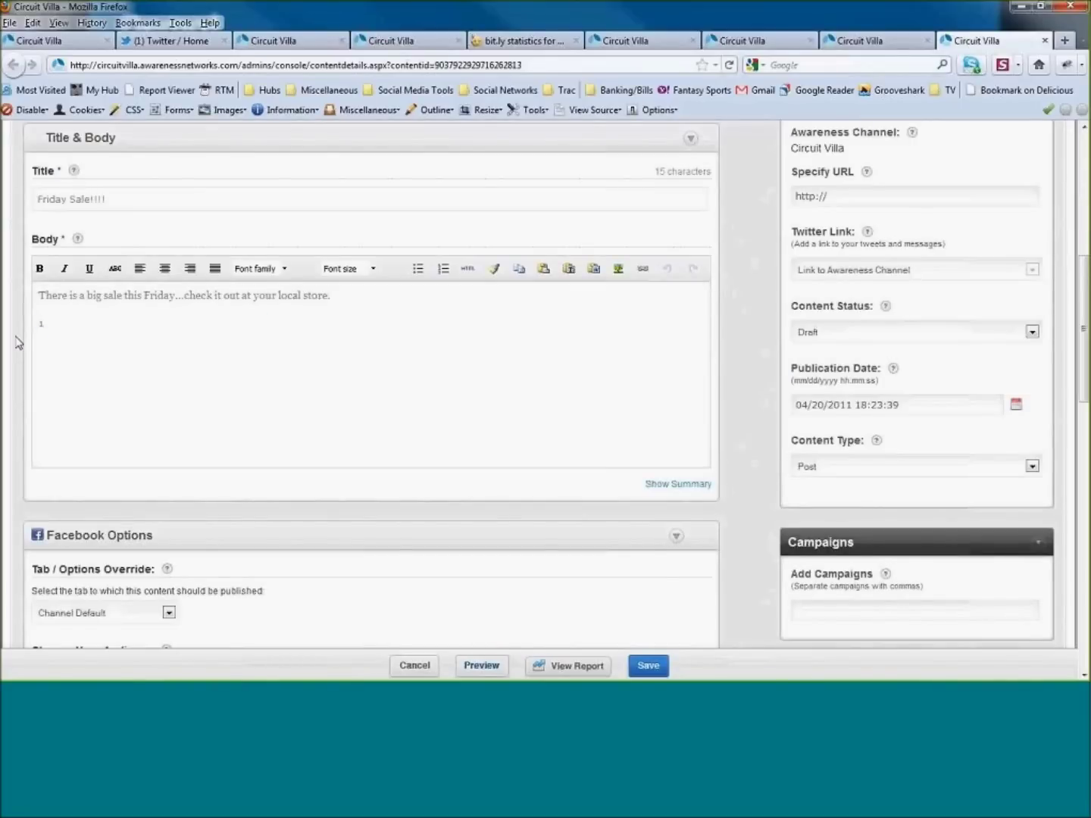
key("BackSpace")
type("1 Main st.")
key("shift+Return")
type("Toronto, Ontario")
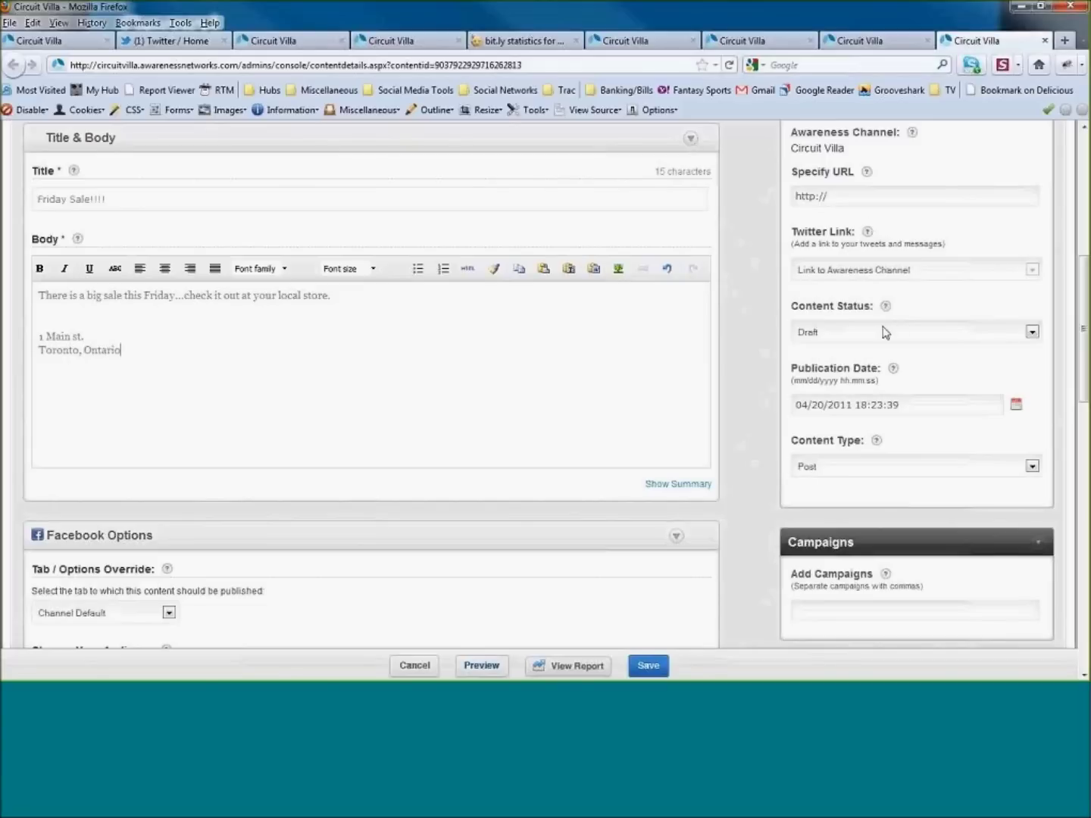
Set the cloned content's status to Approved and publish it to Circuit Villa's Facebook Channel
left_click(830, 336)
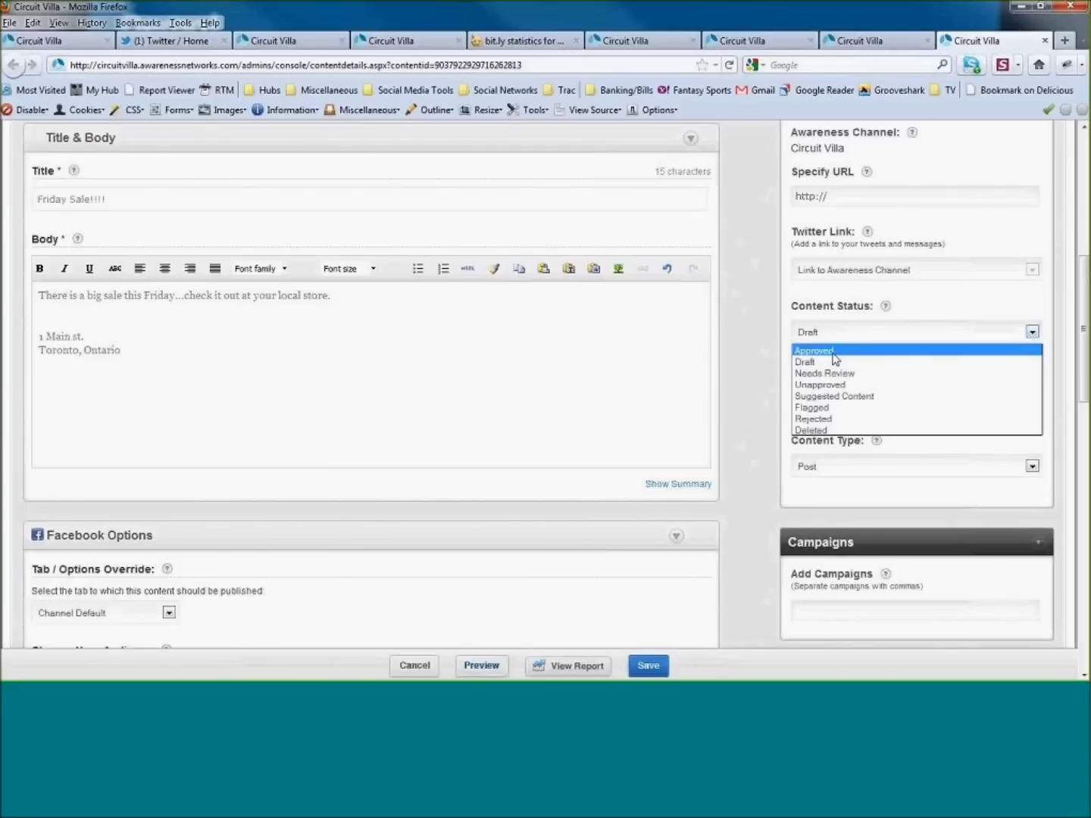
left_click(833, 355)
scroll(828, 365, "up", 1)
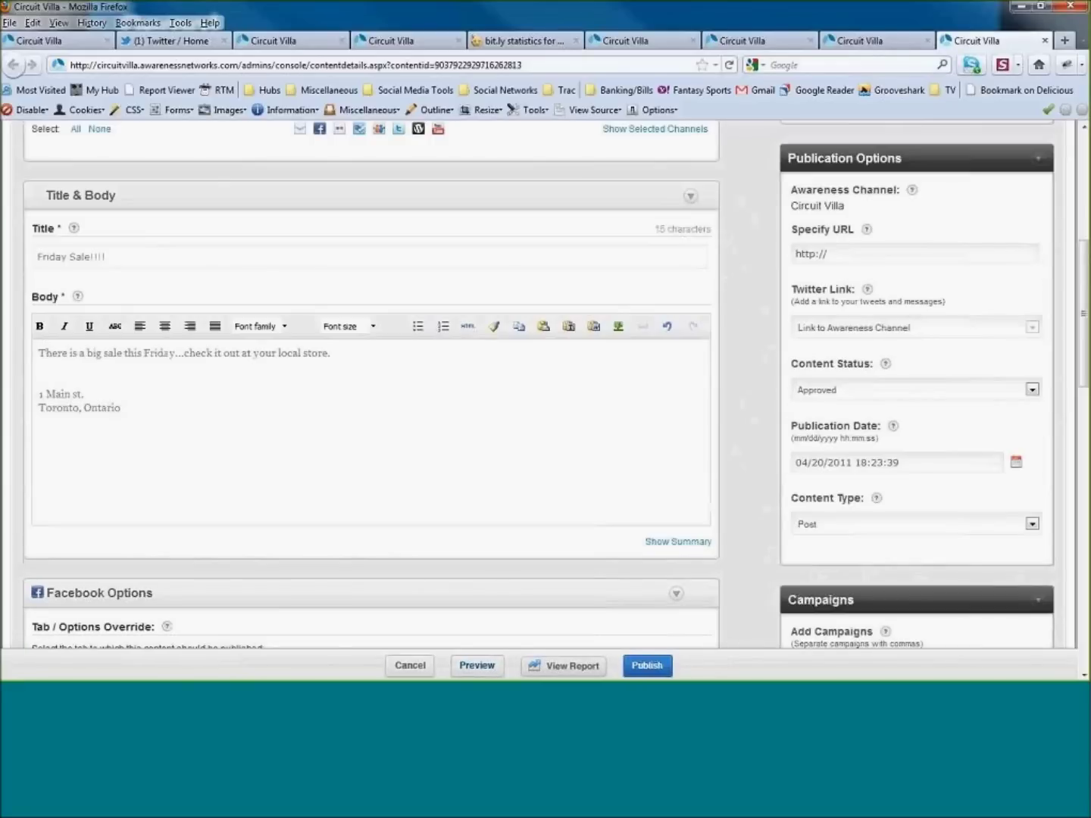
scroll(830, 348, "up", 4)
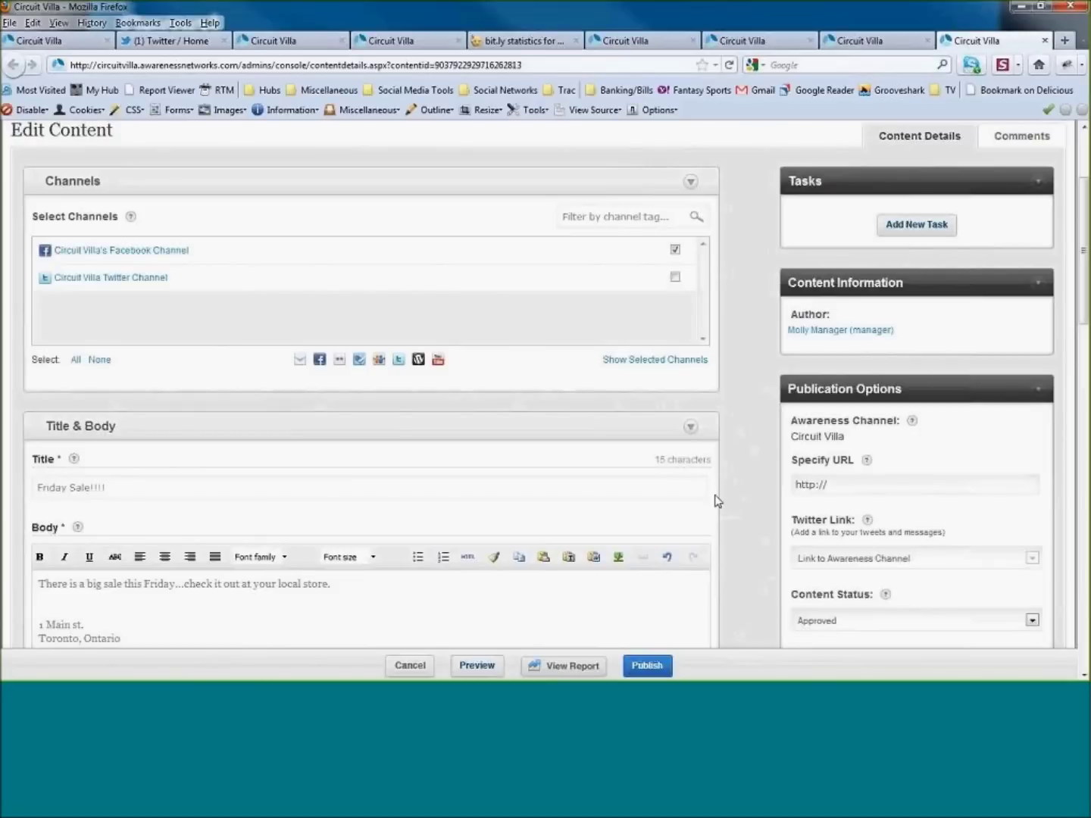
scroll(763, 474, "down", 5)
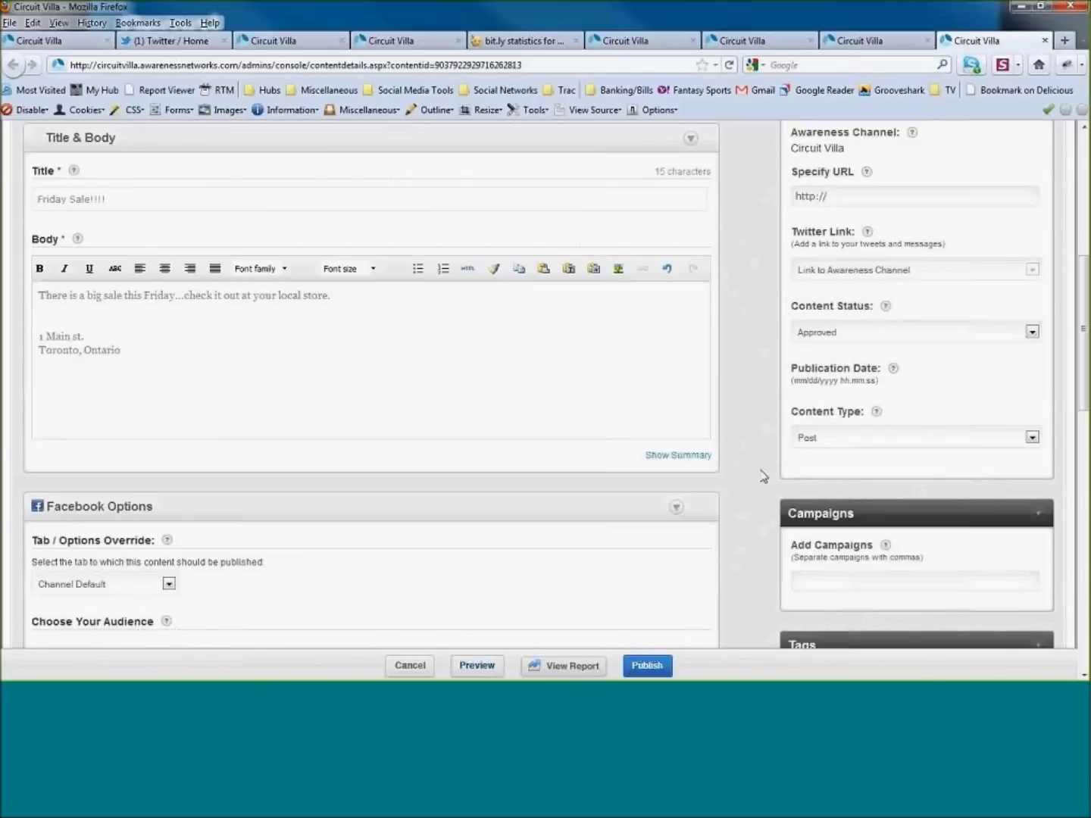
scroll(757, 523, "down", 1)
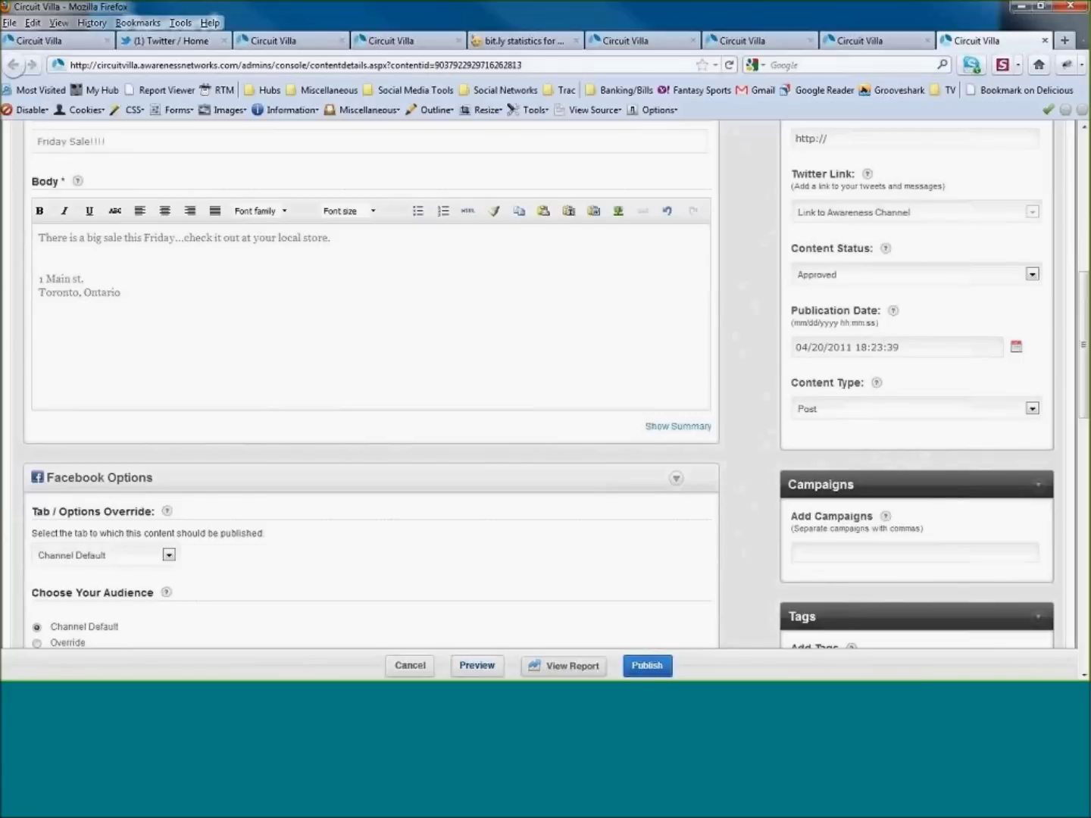
left_click(646, 666)
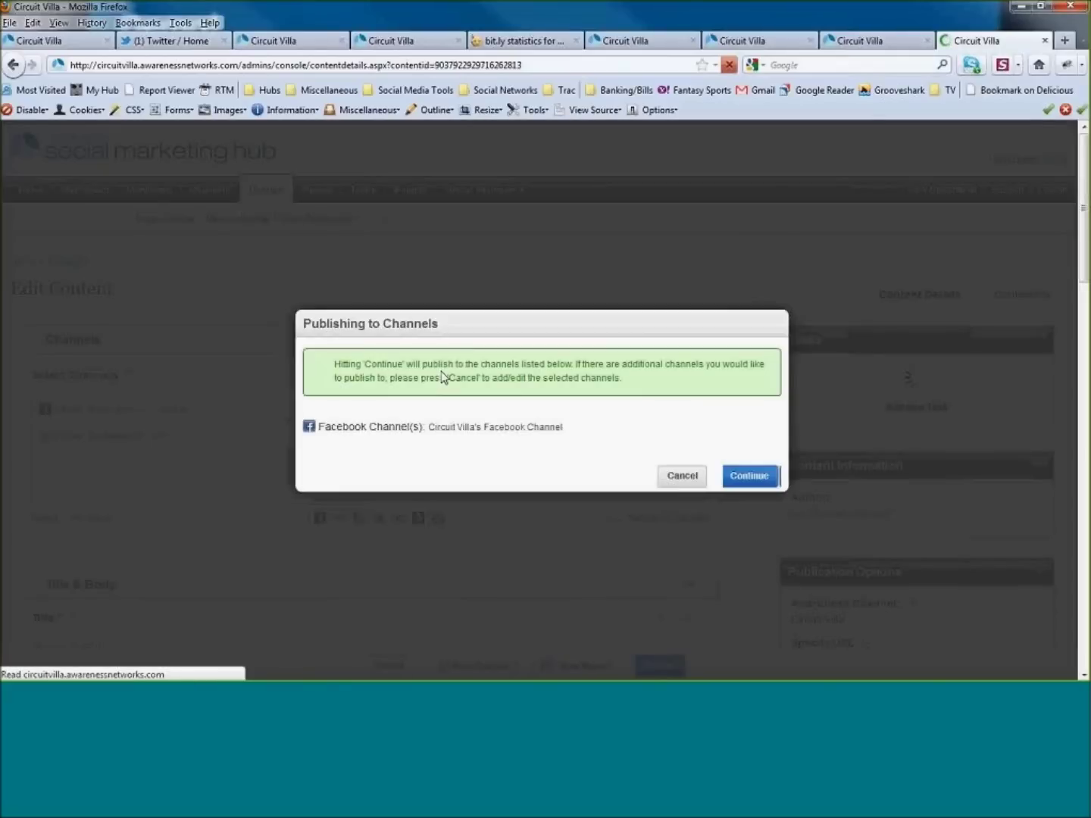
left_click(764, 473)
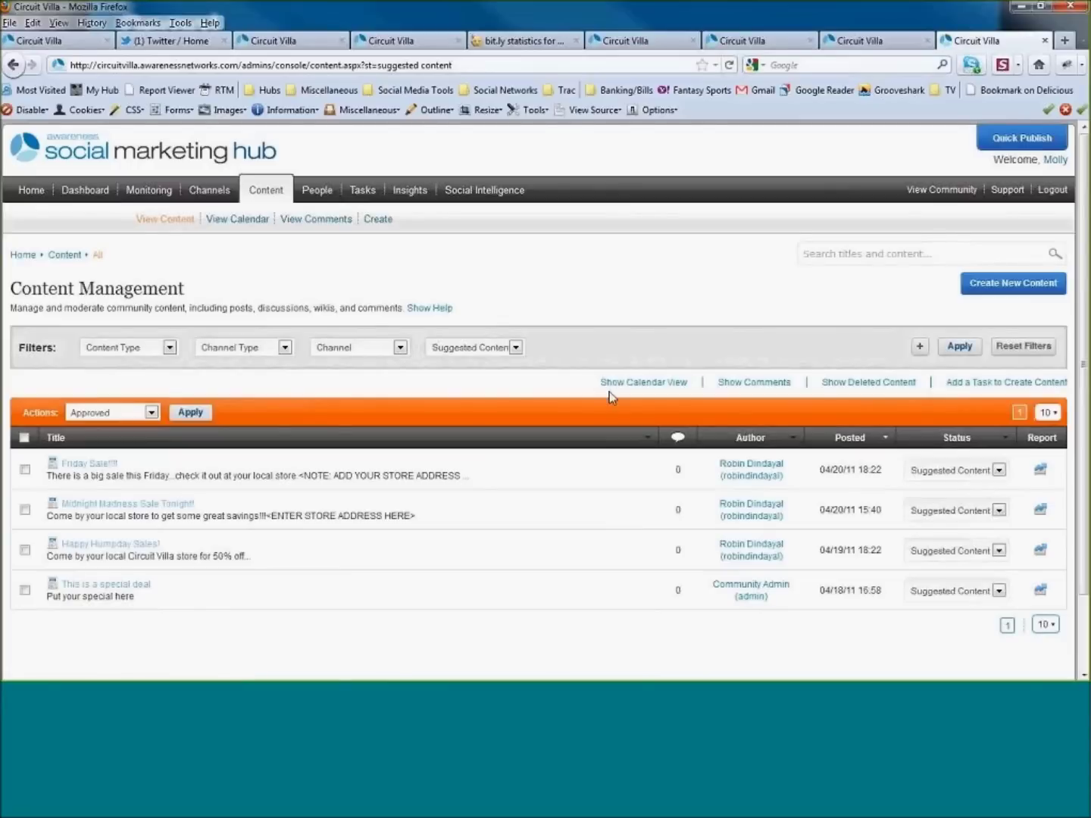
Remove the Suggested Content status filter from the content list and apply the change to list content of every status
left_click(487, 347)
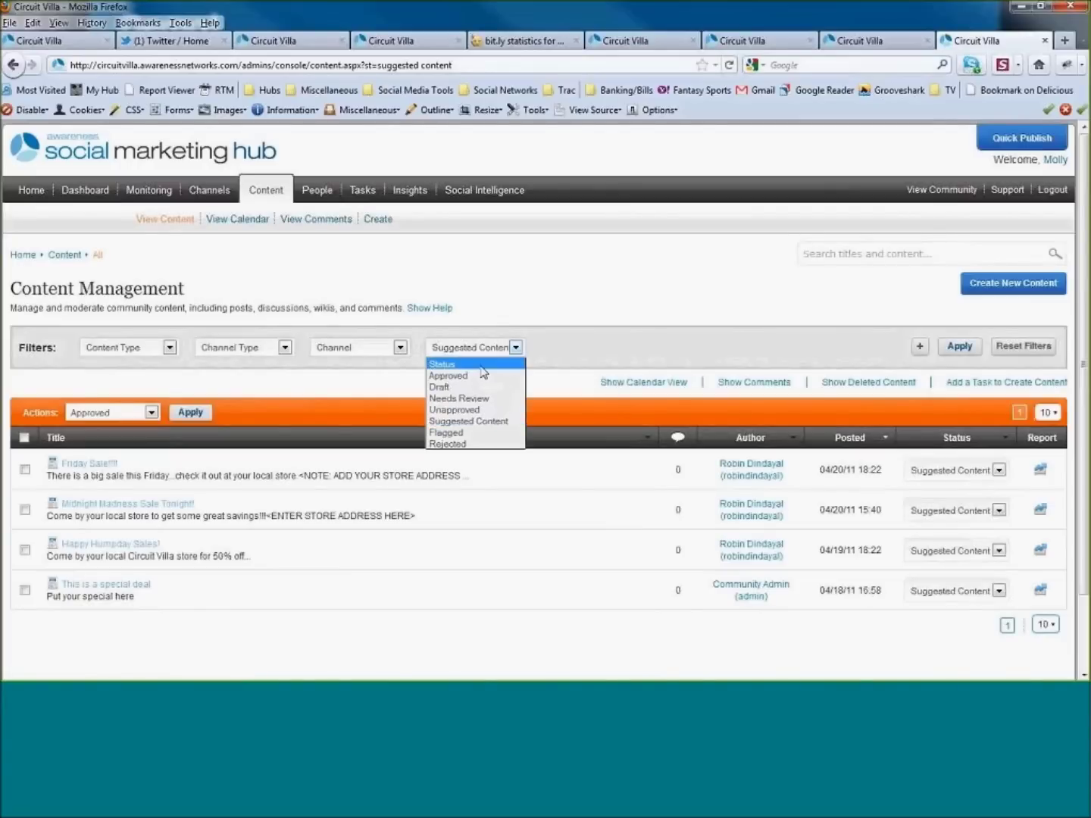
left_click(483, 368)
left_click(1000, 347)
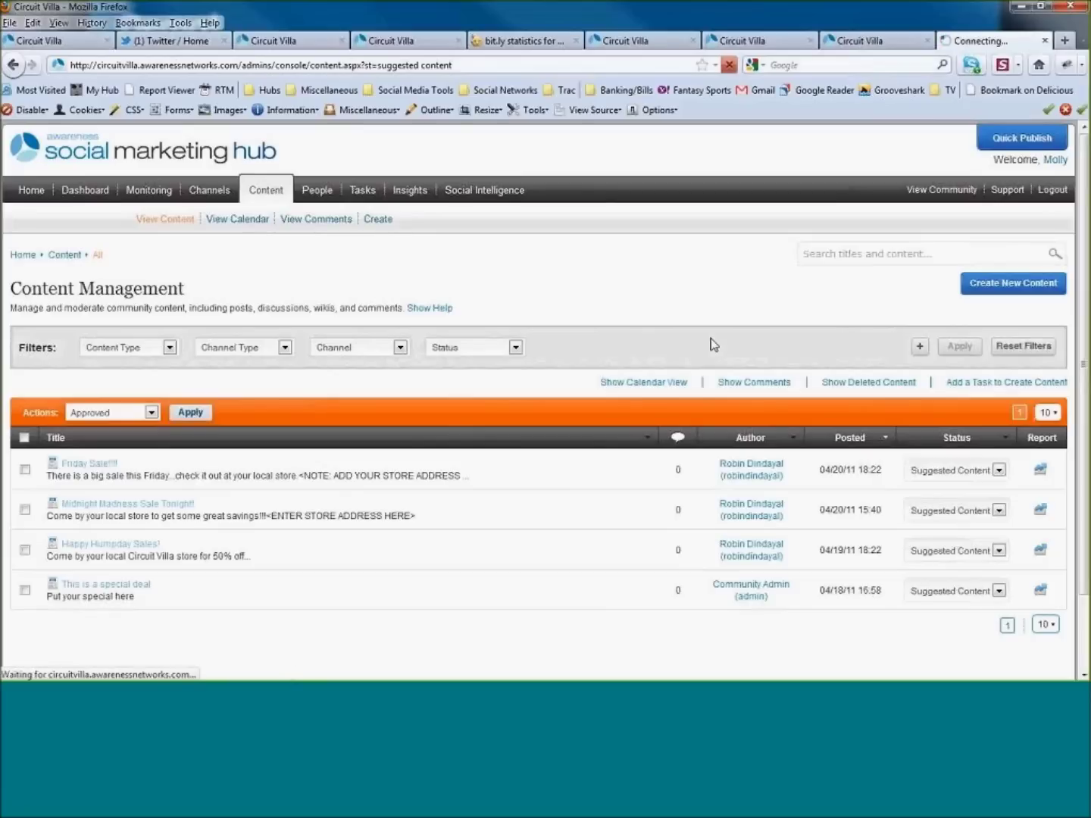